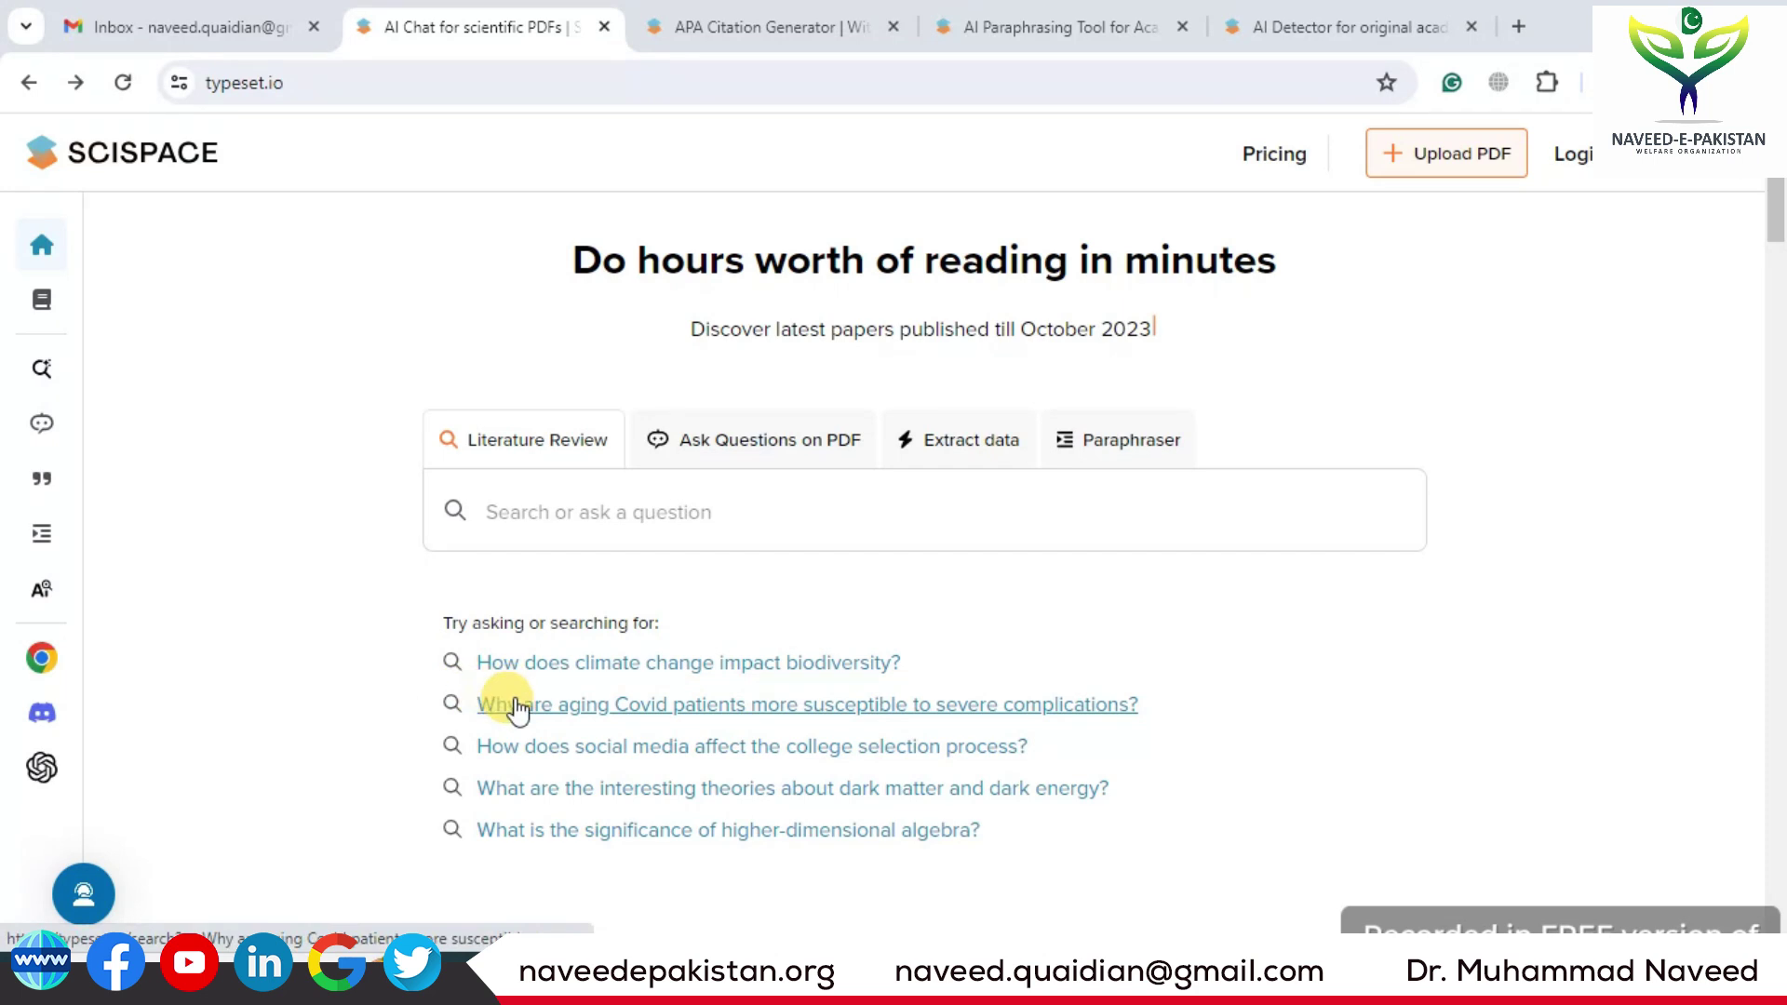
Run a literature search for "Why are aging Covid patients more susceptible to severe complications?" and browse the papers.
{"action": "left_click", "coordinate": [531, 508]}
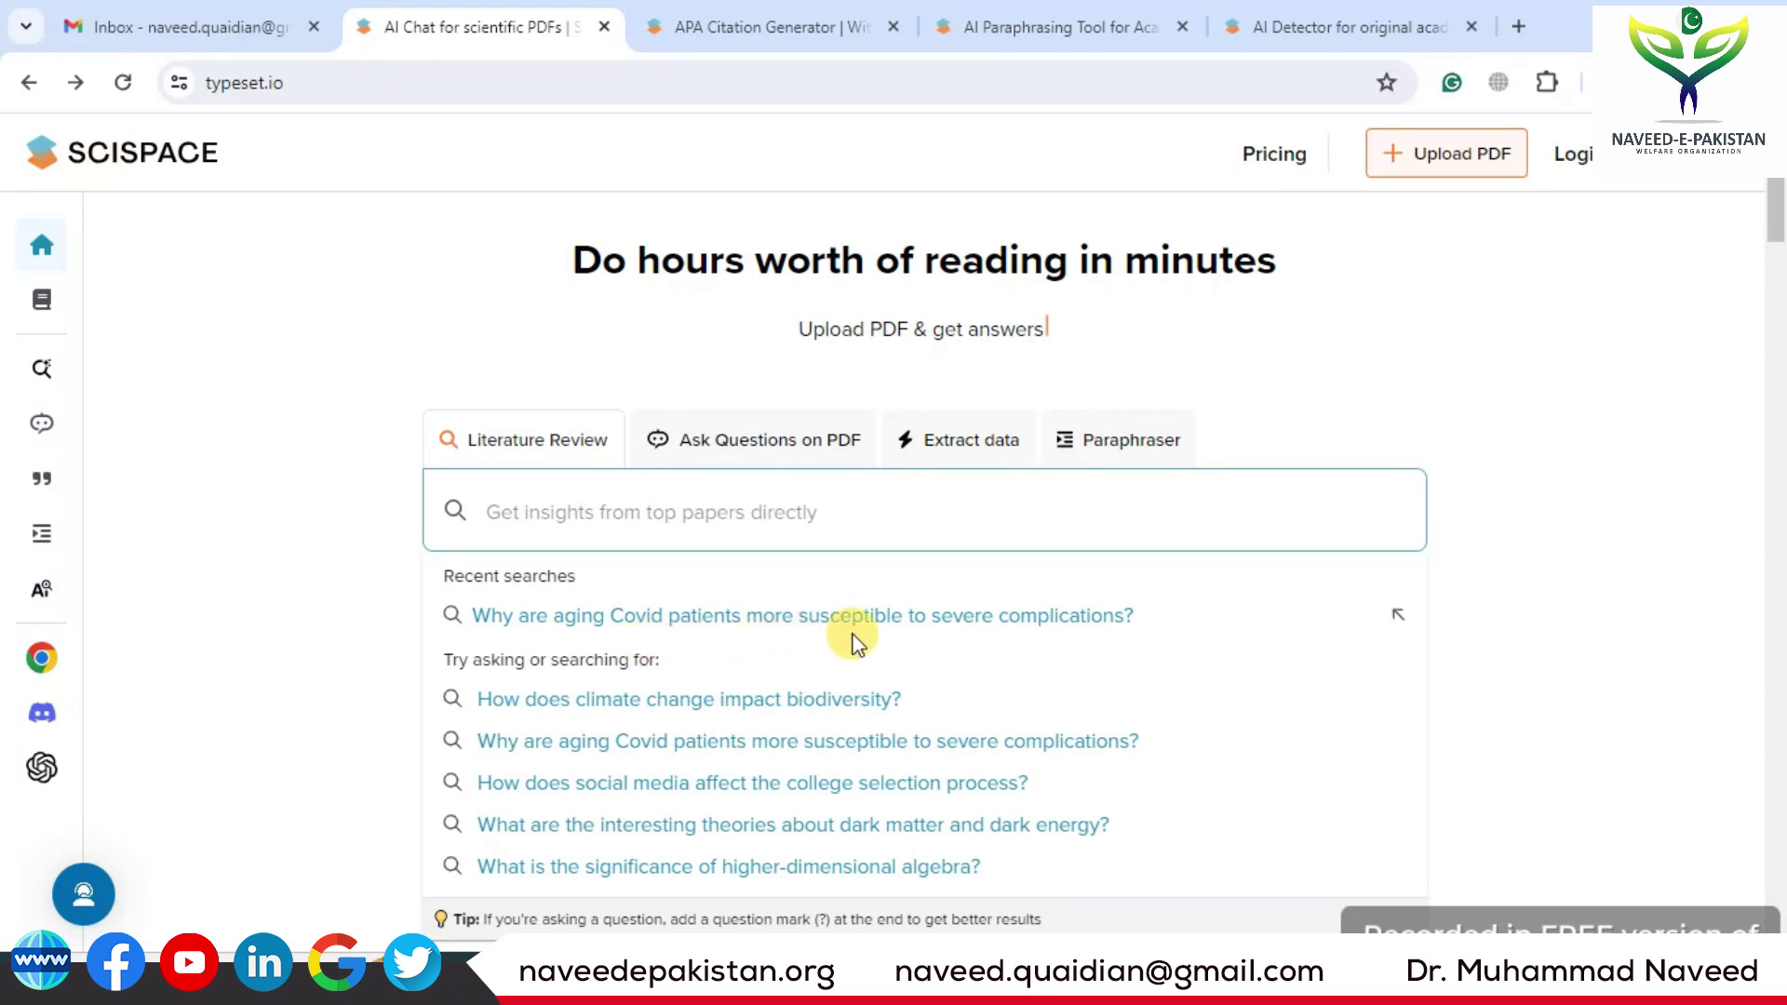
{"action": "left_click", "coordinate": [982, 633]}
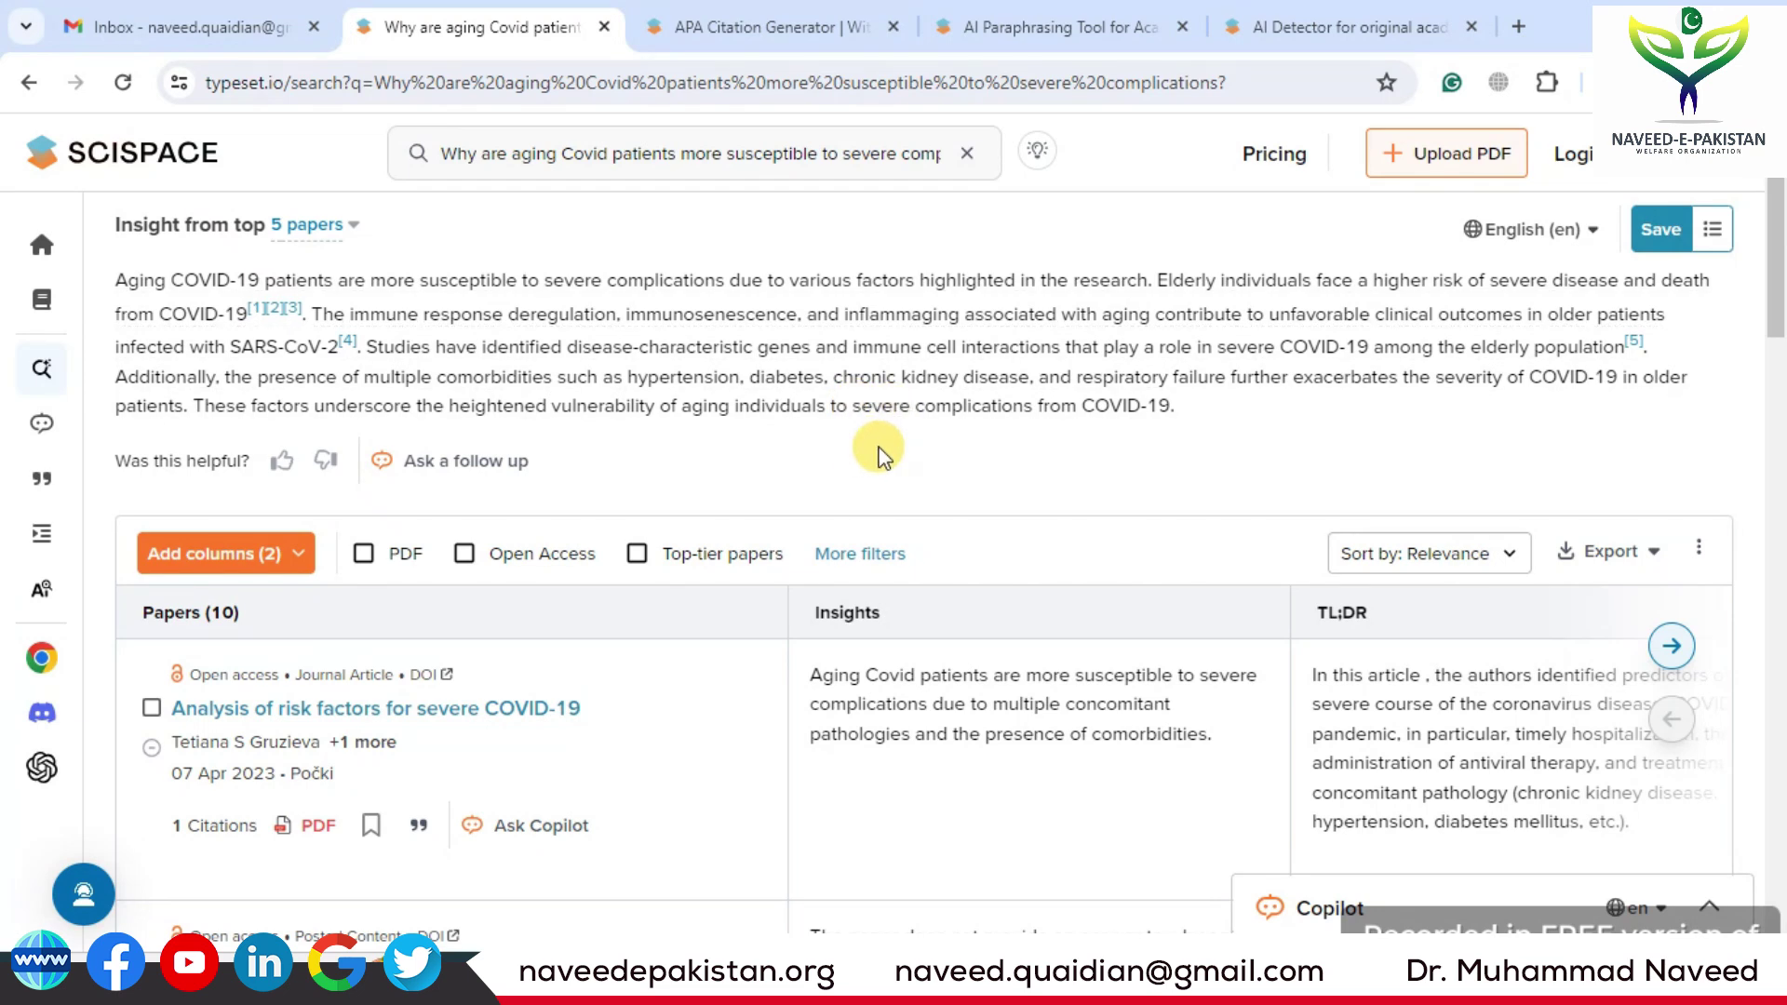
{"action": "scroll", "coordinate": [867, 445], "scroll_direction": "down", "scroll_amount": 1}
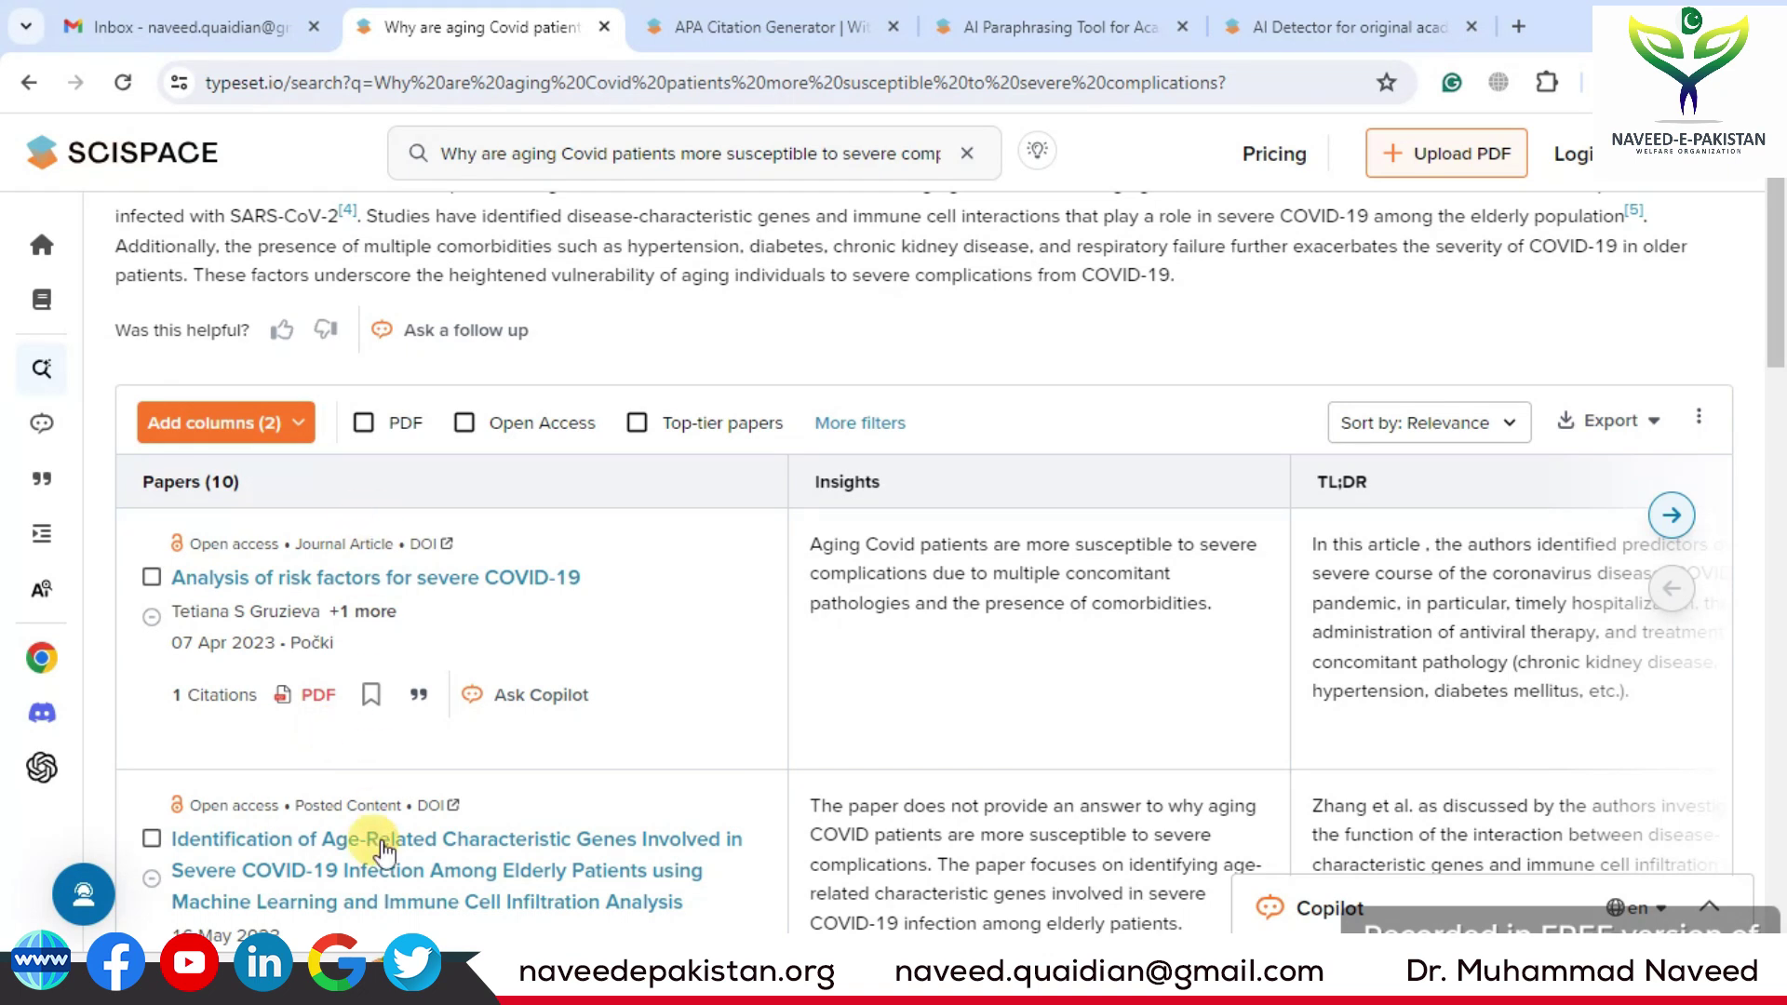
{"action": "scroll", "coordinate": [342, 773], "scroll_direction": "down", "scroll_amount": 1}
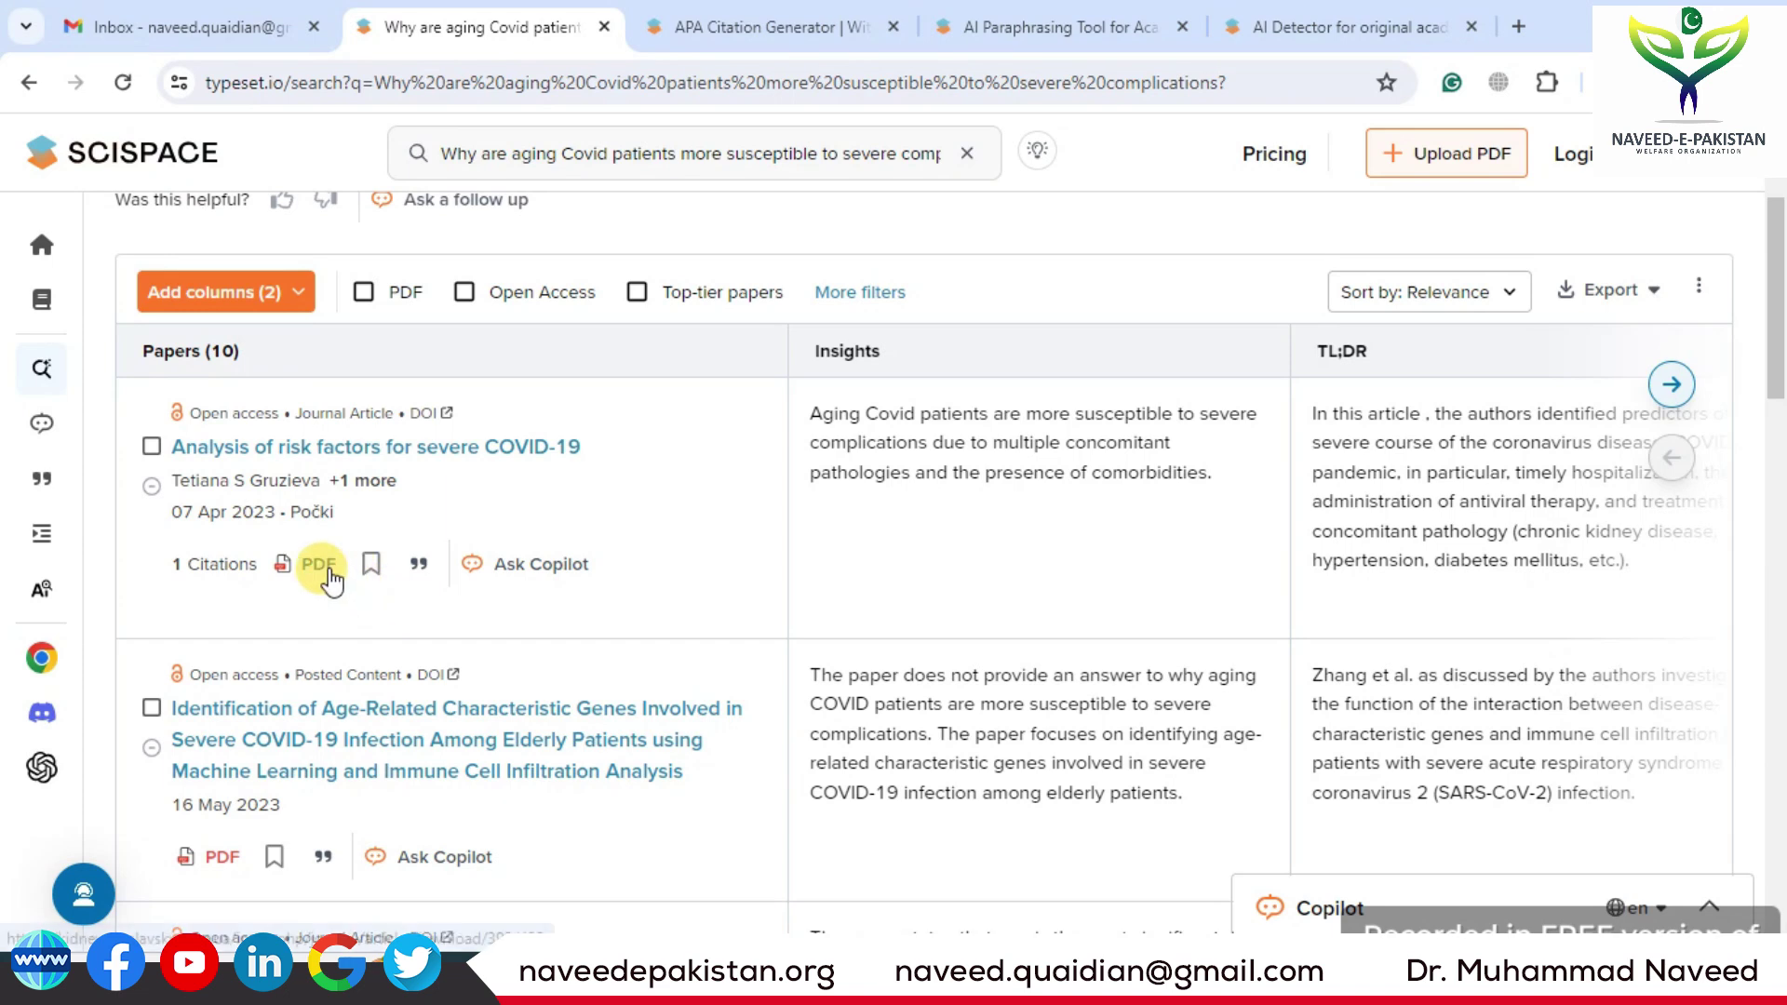
{"action": "scroll", "coordinate": [328, 579], "scroll_direction": "down", "scroll_amount": 12}
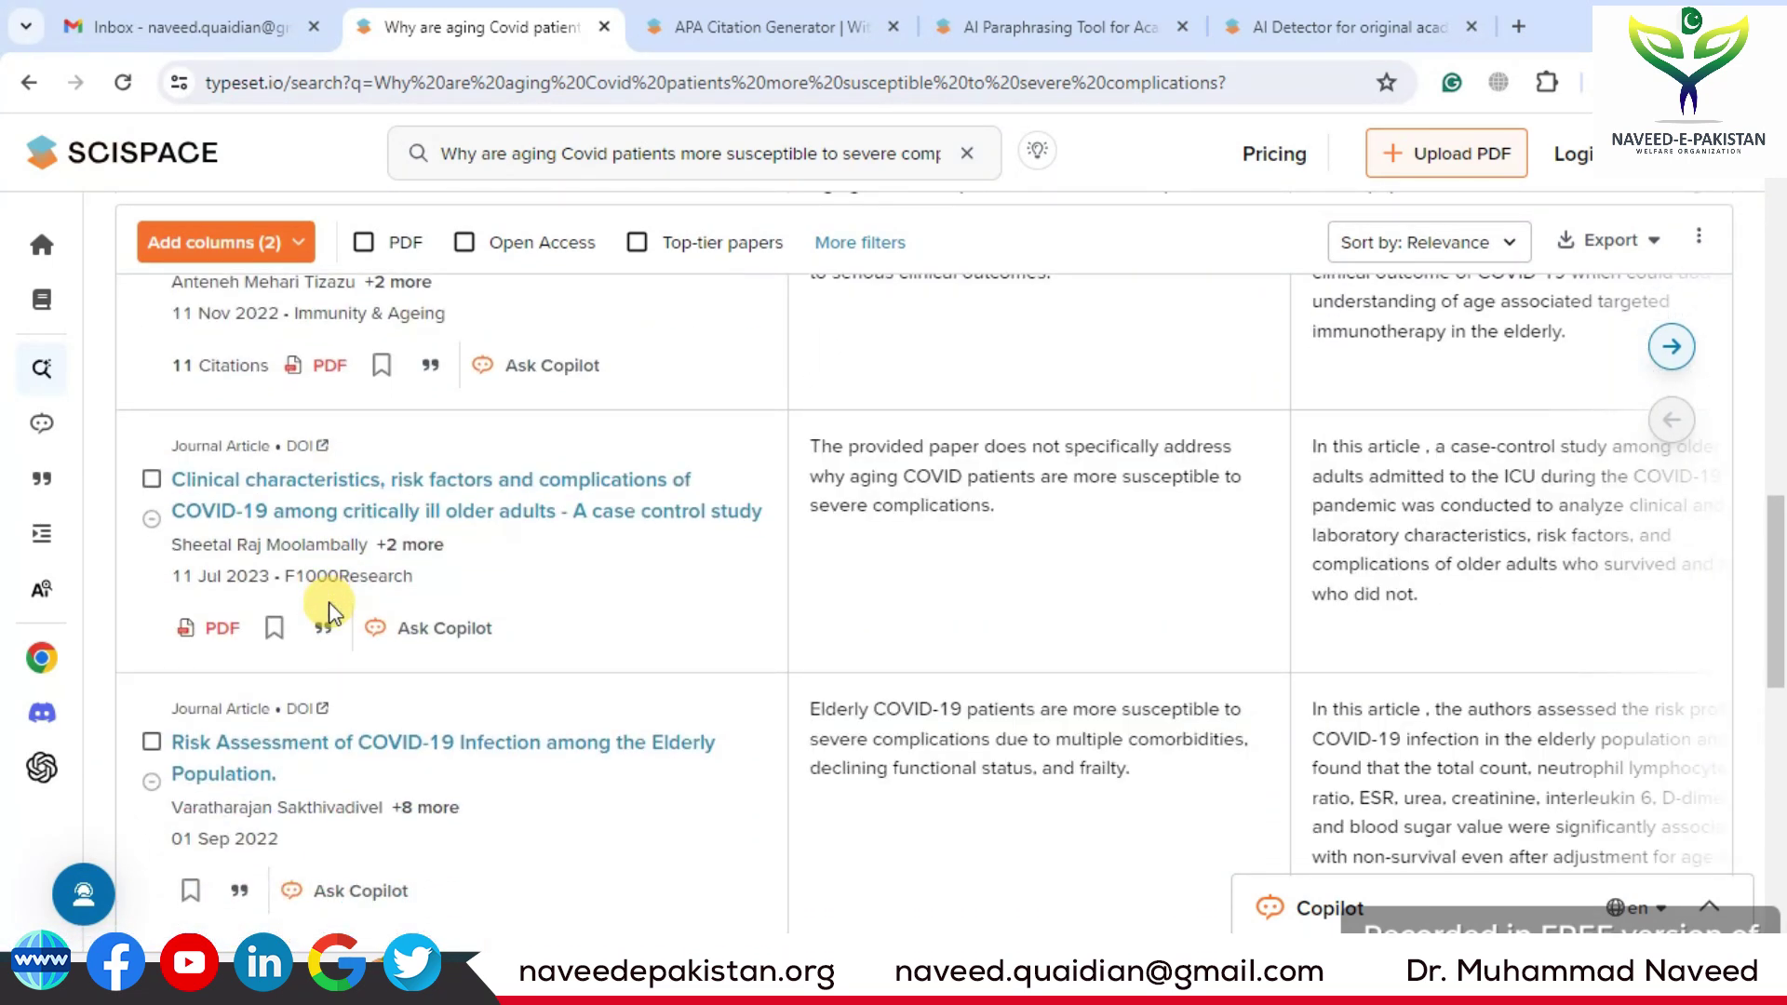
{"action": "scroll", "coordinate": [331, 612], "scroll_direction": "up", "scroll_amount": 12}
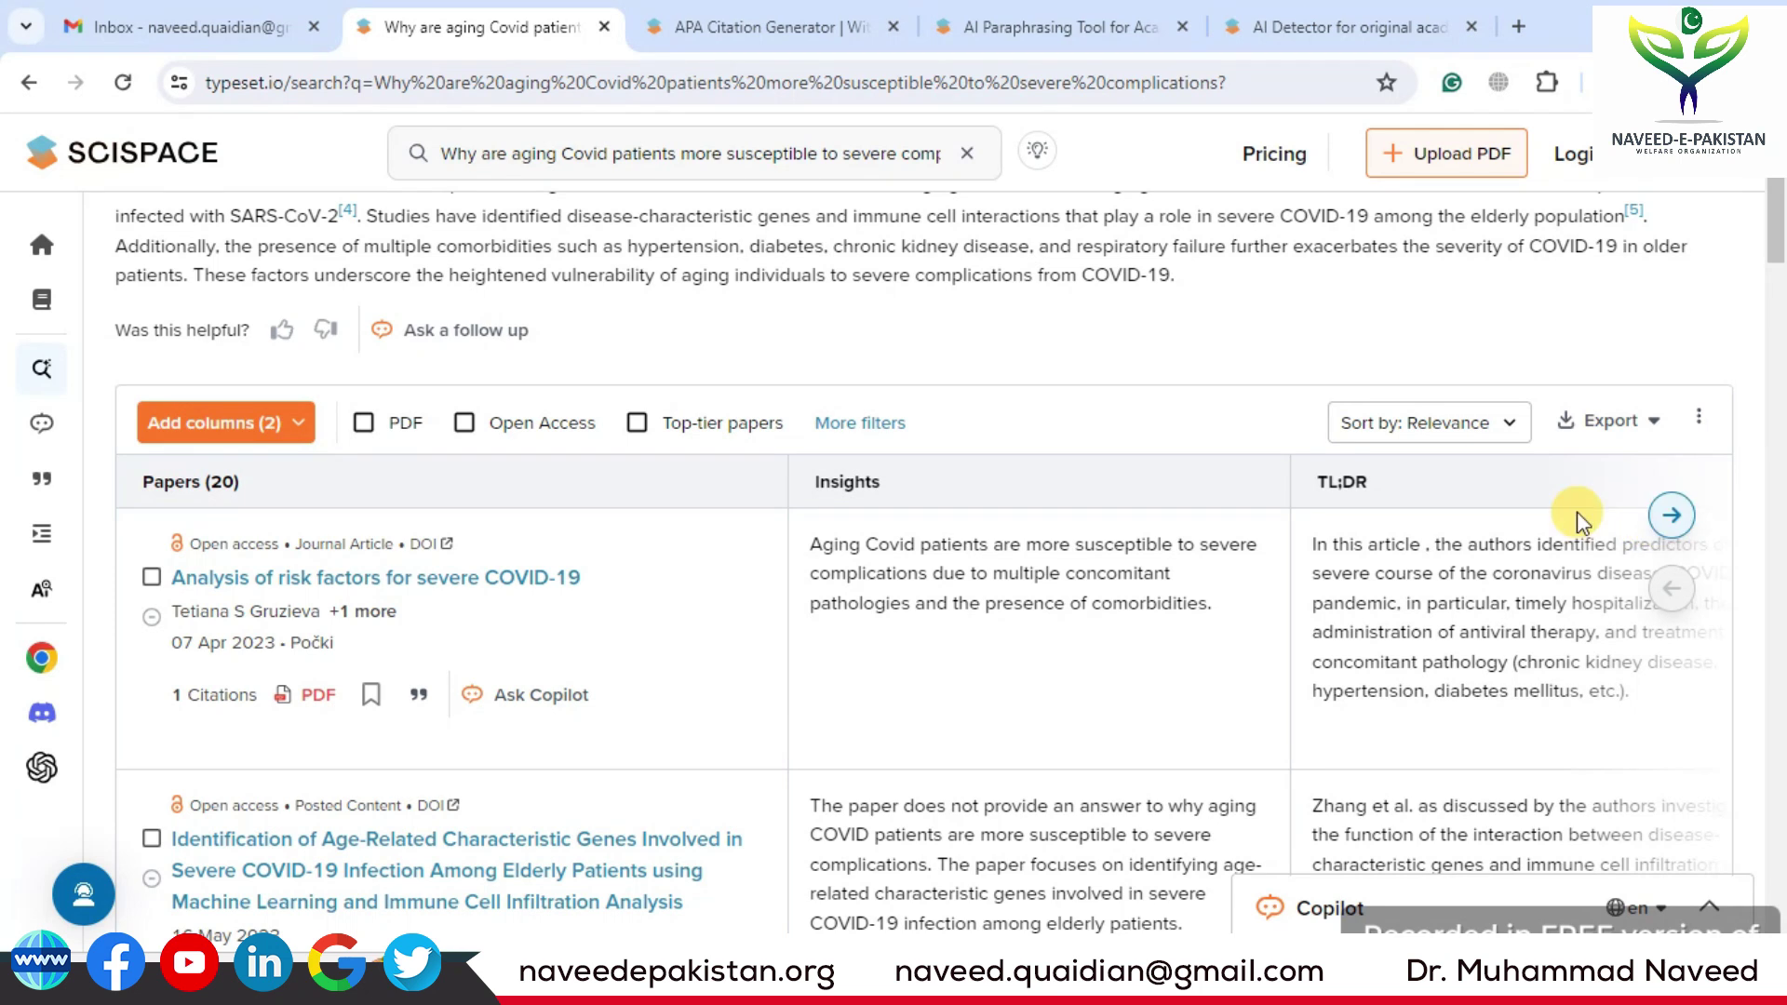
Add the Conclusions column to the paper results table and look through the listed papers.
{"action": "left_click", "coordinate": [1671, 517]}
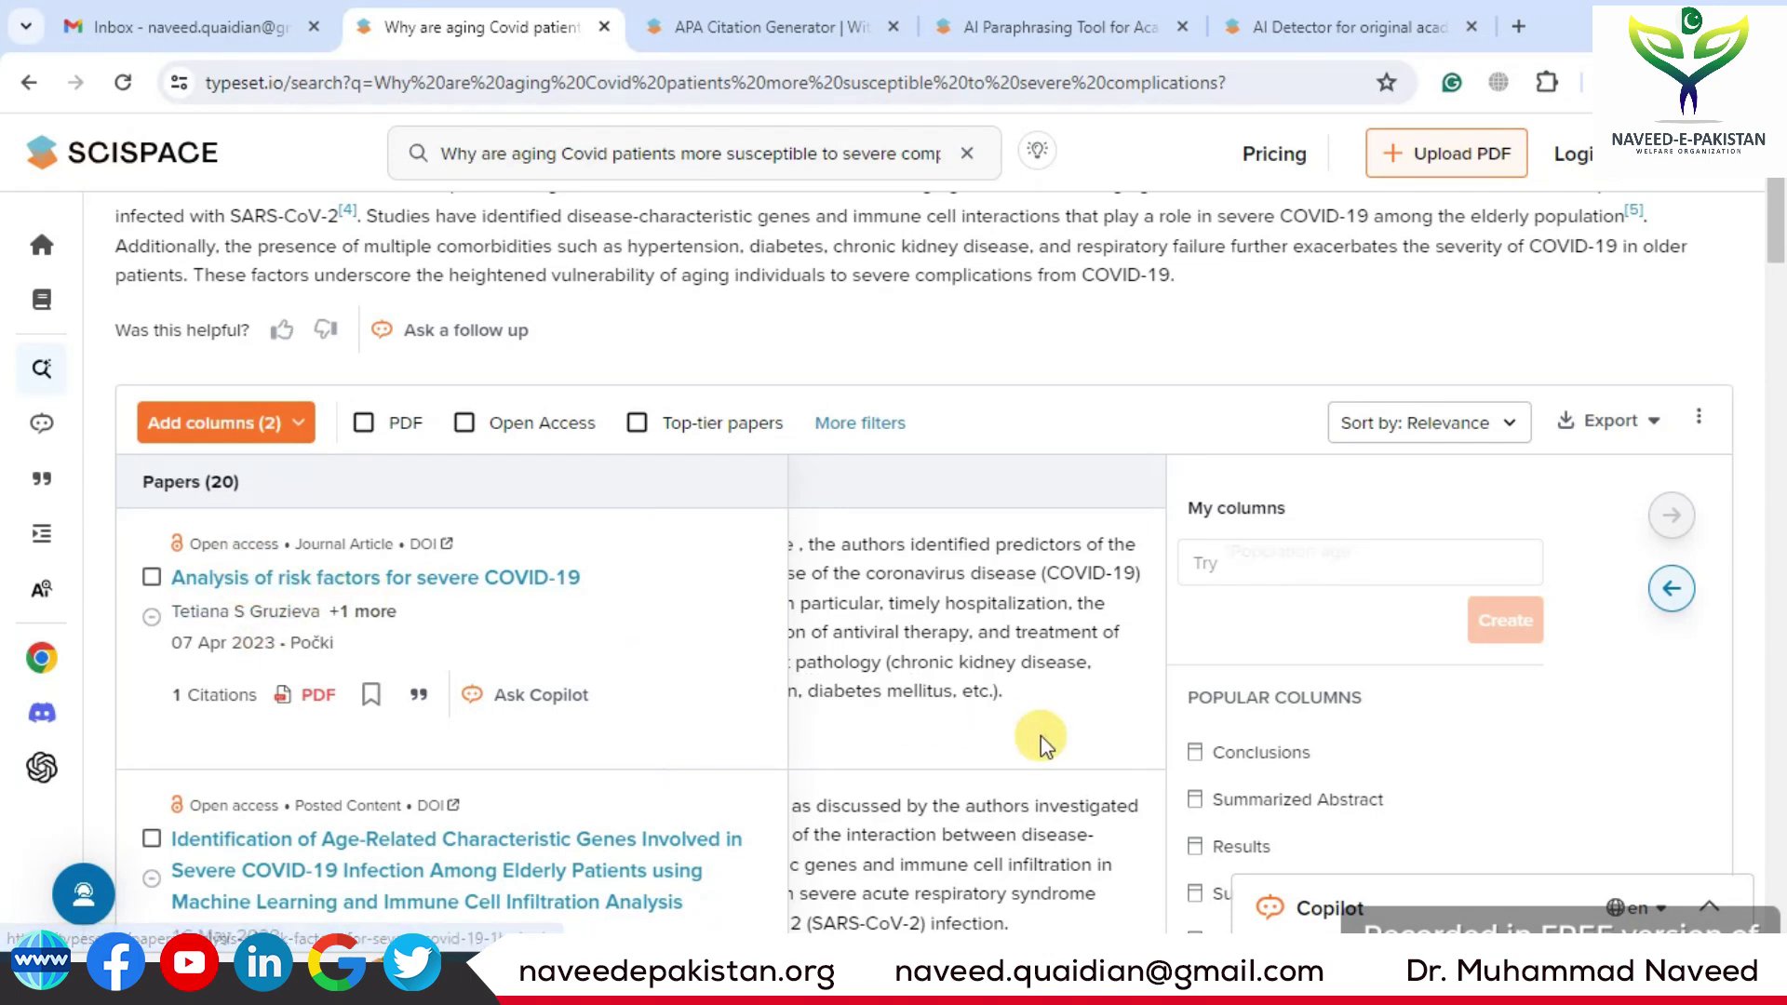
{"action": "scroll", "coordinate": [1294, 756], "scroll_direction": "down", "scroll_amount": 1}
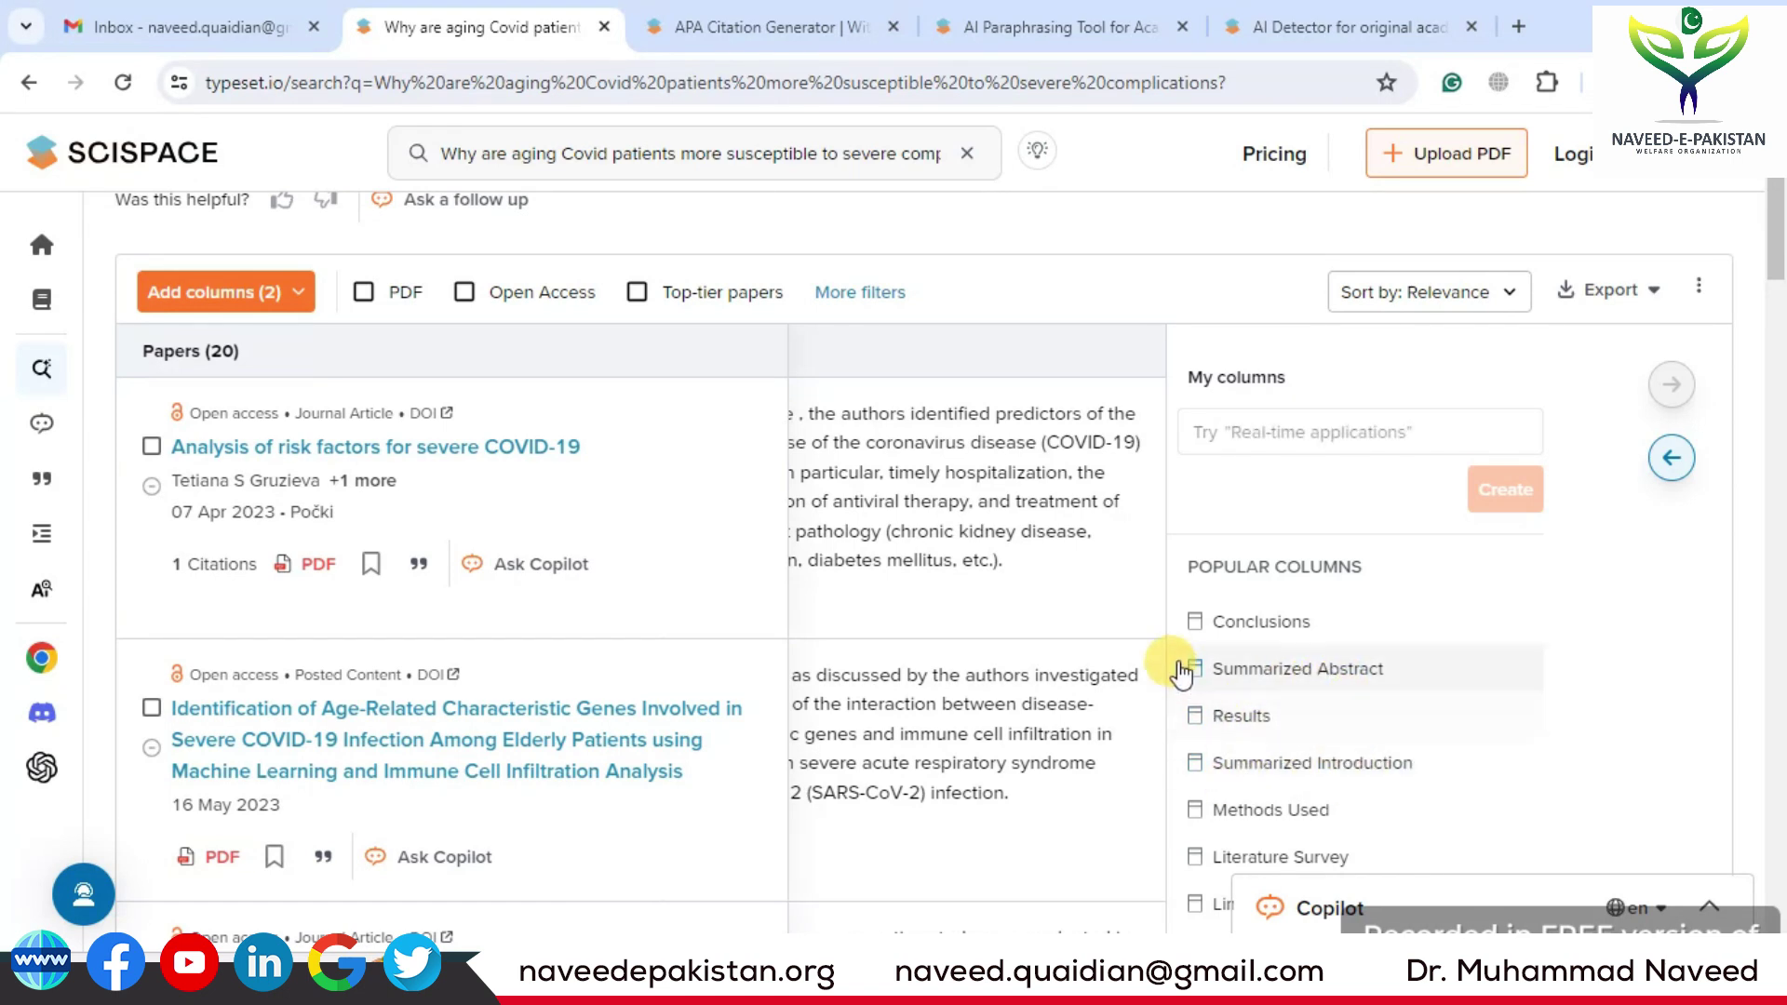
{"action": "left_click", "coordinate": [1359, 625]}
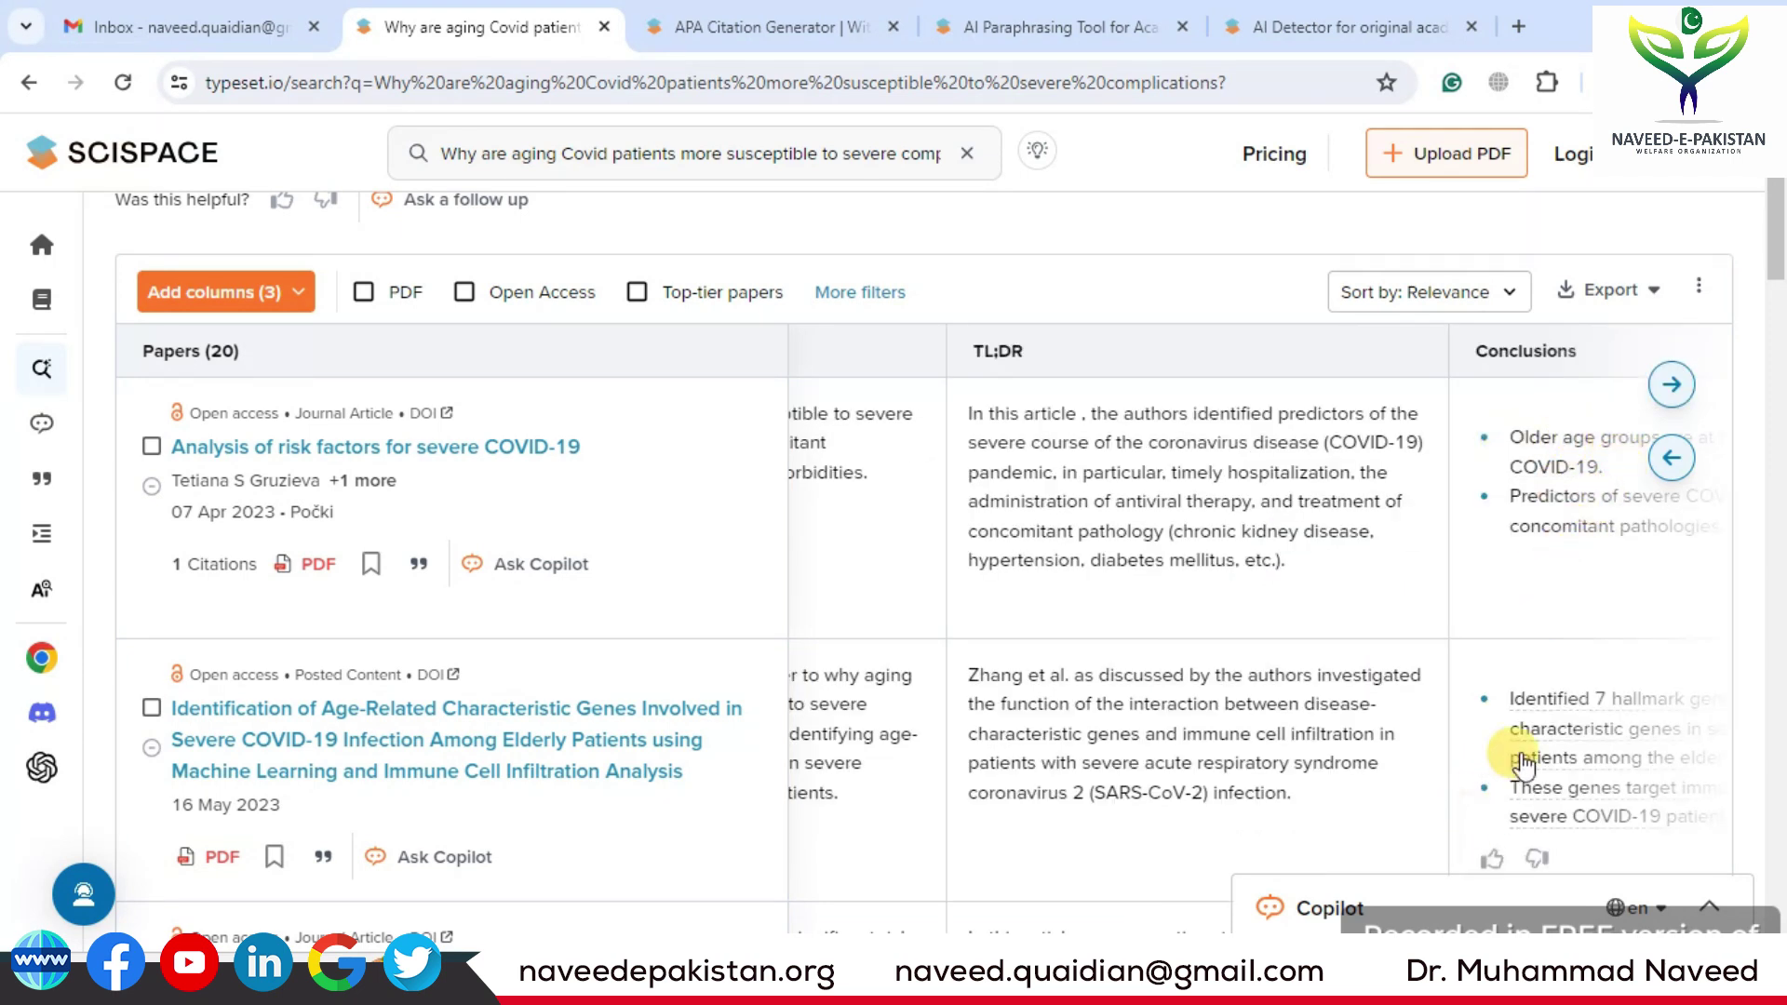
{"action": "left_click", "coordinate": [1672, 457]}
{"action": "scroll", "coordinate": [471, 510], "scroll_direction": "down", "scroll_amount": 3}
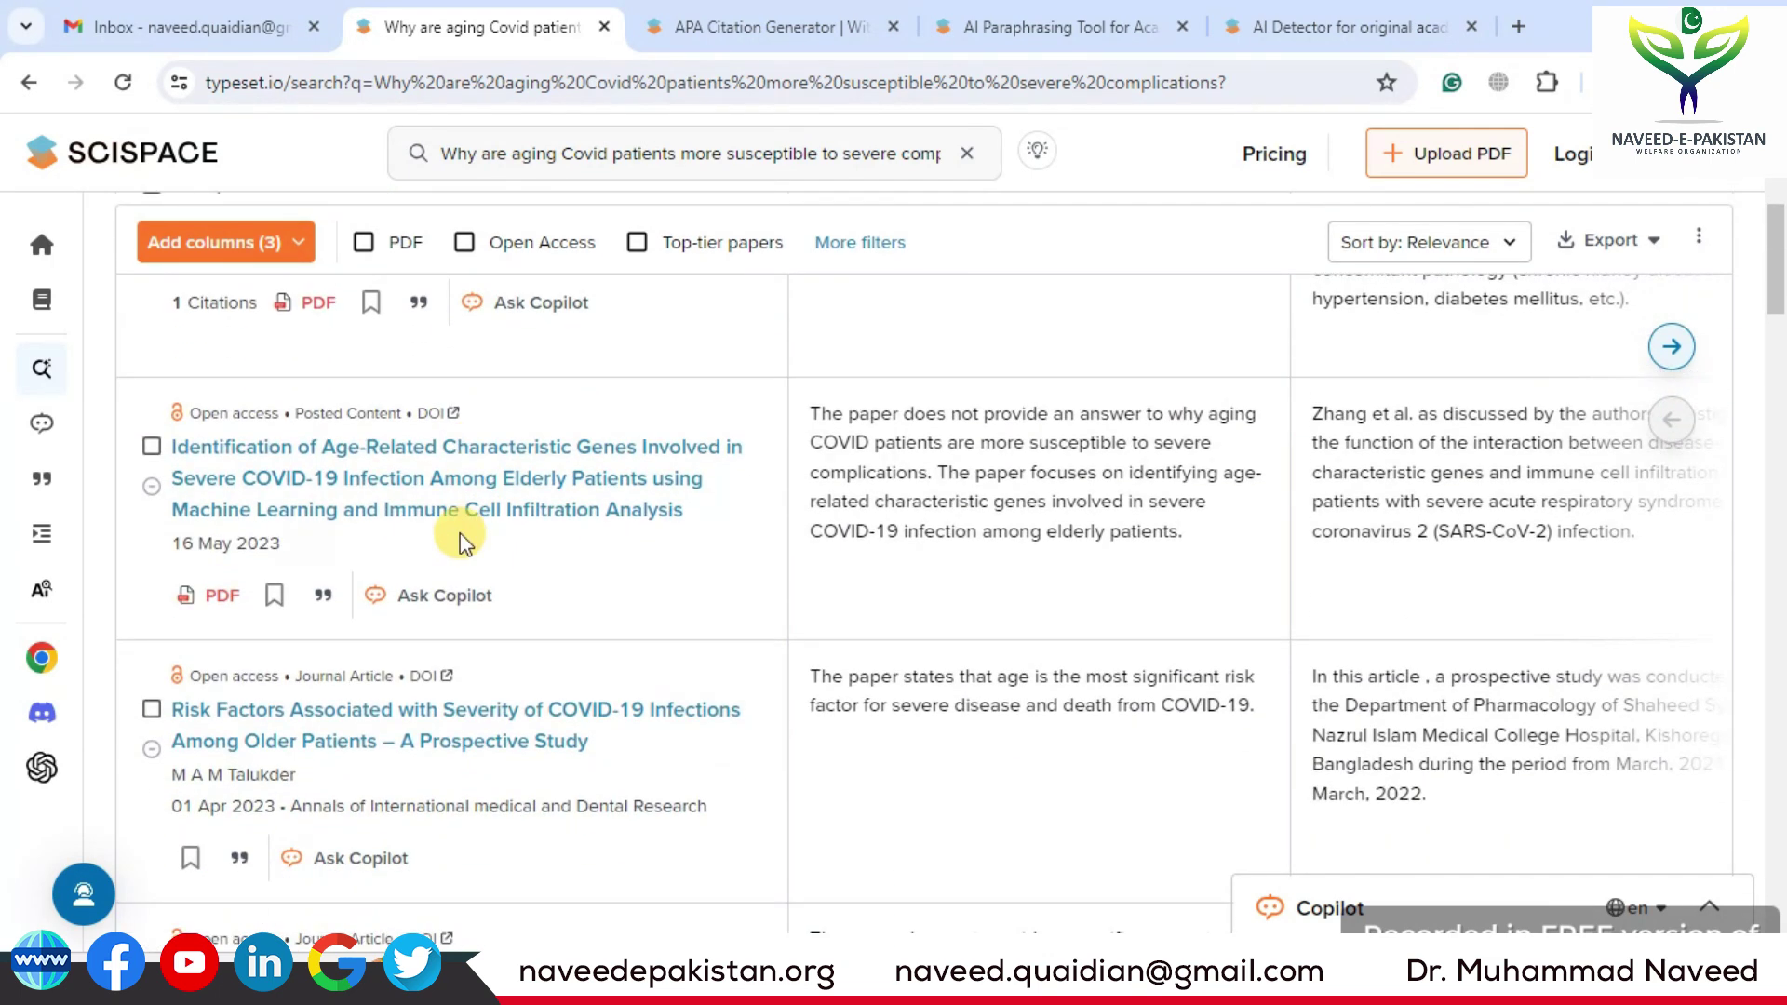
{"action": "scroll", "coordinate": [460, 533], "scroll_direction": "down", "scroll_amount": 10}
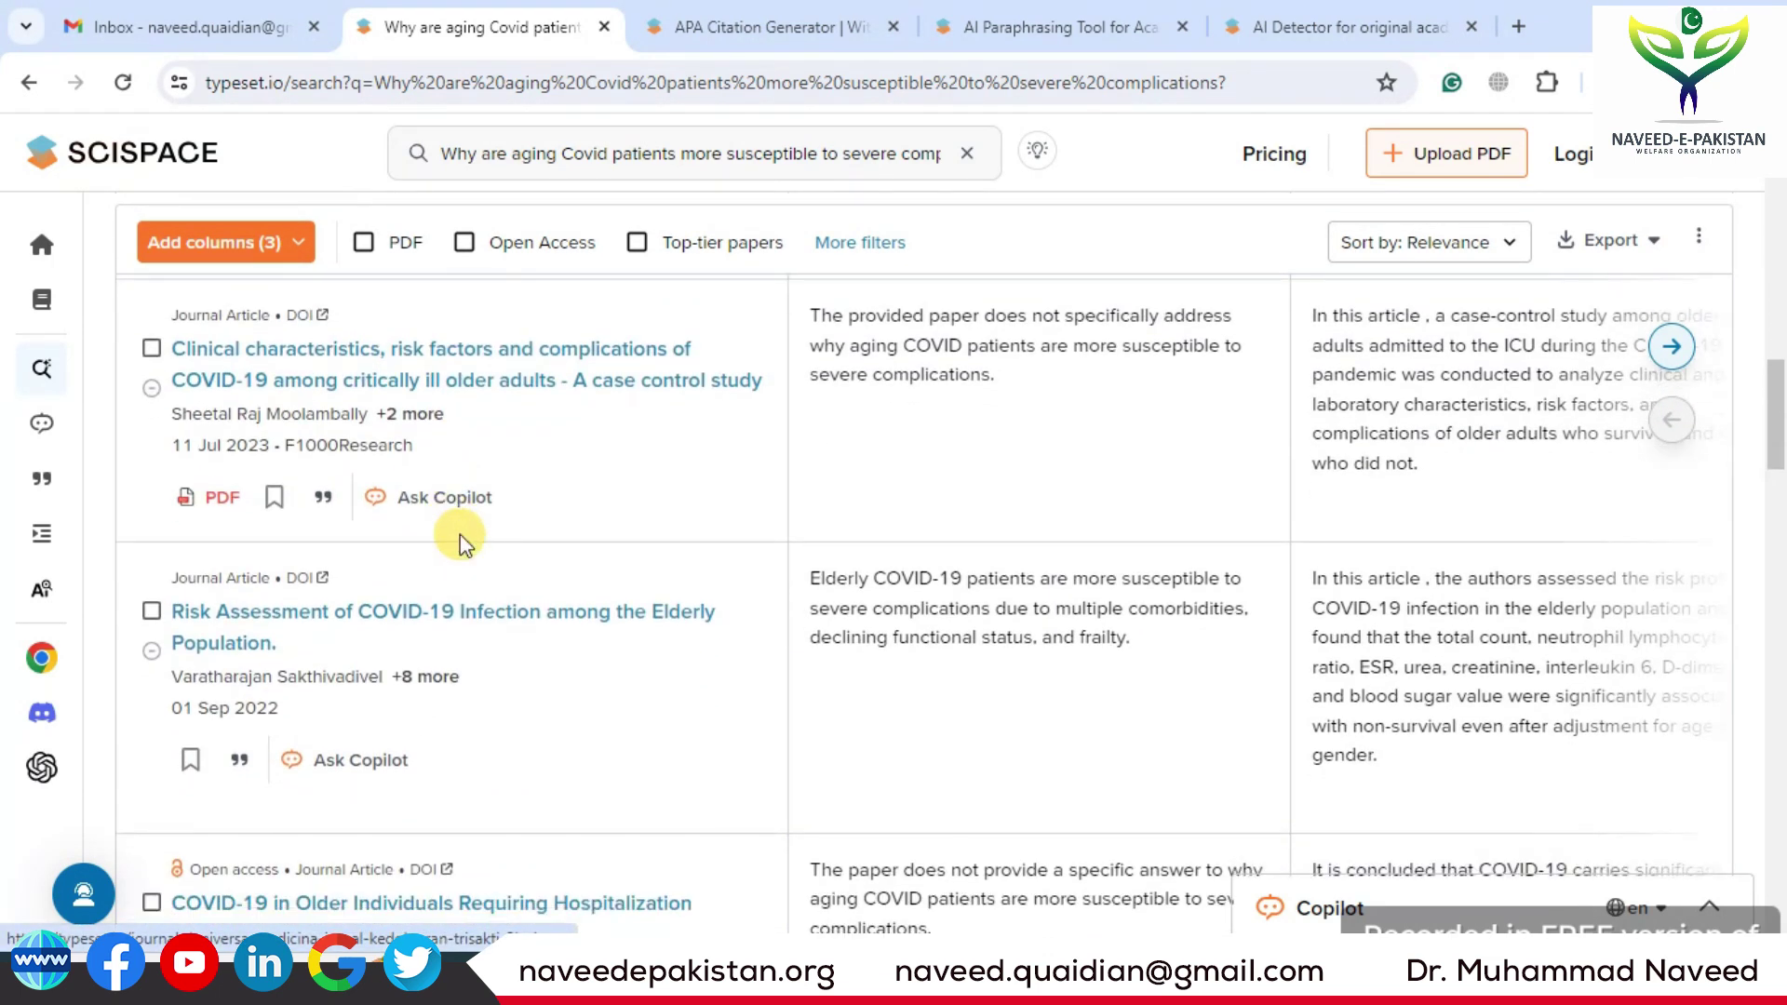
{"action": "scroll", "coordinate": [459, 534], "scroll_direction": "up", "scroll_amount": 10}
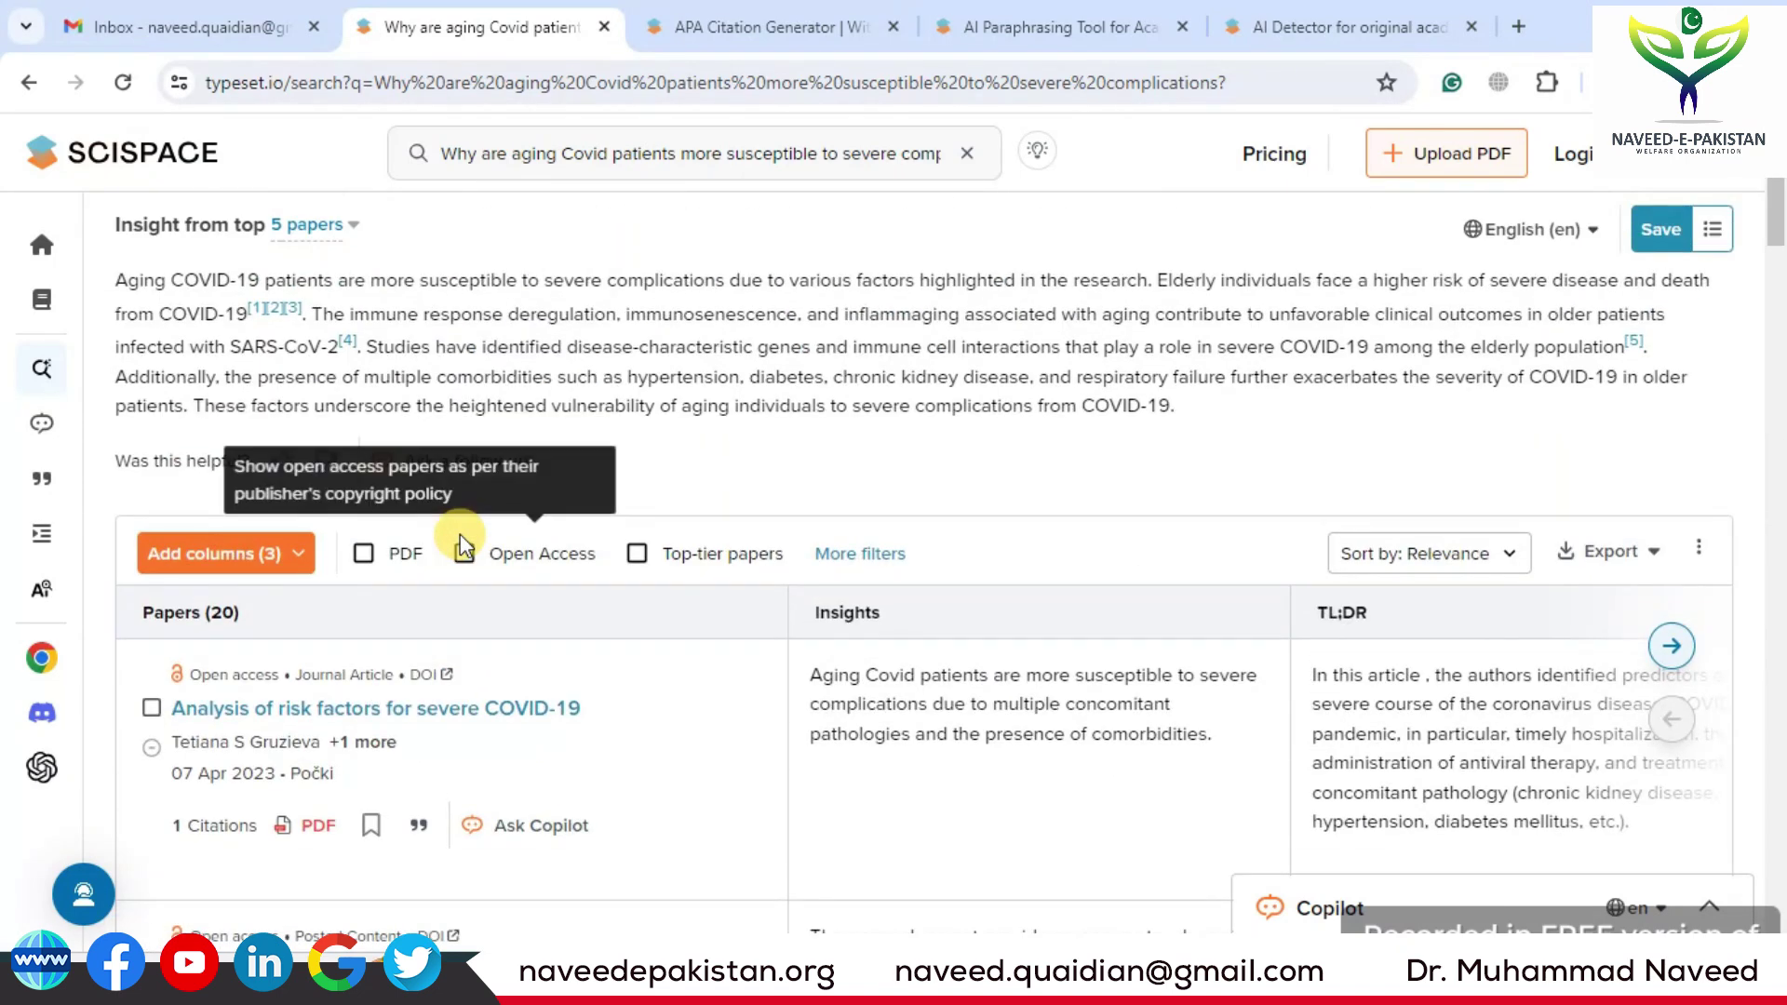
Check the export file formats and the sort options offered for the paper results.
{"action": "left_click", "coordinate": [1642, 562]}
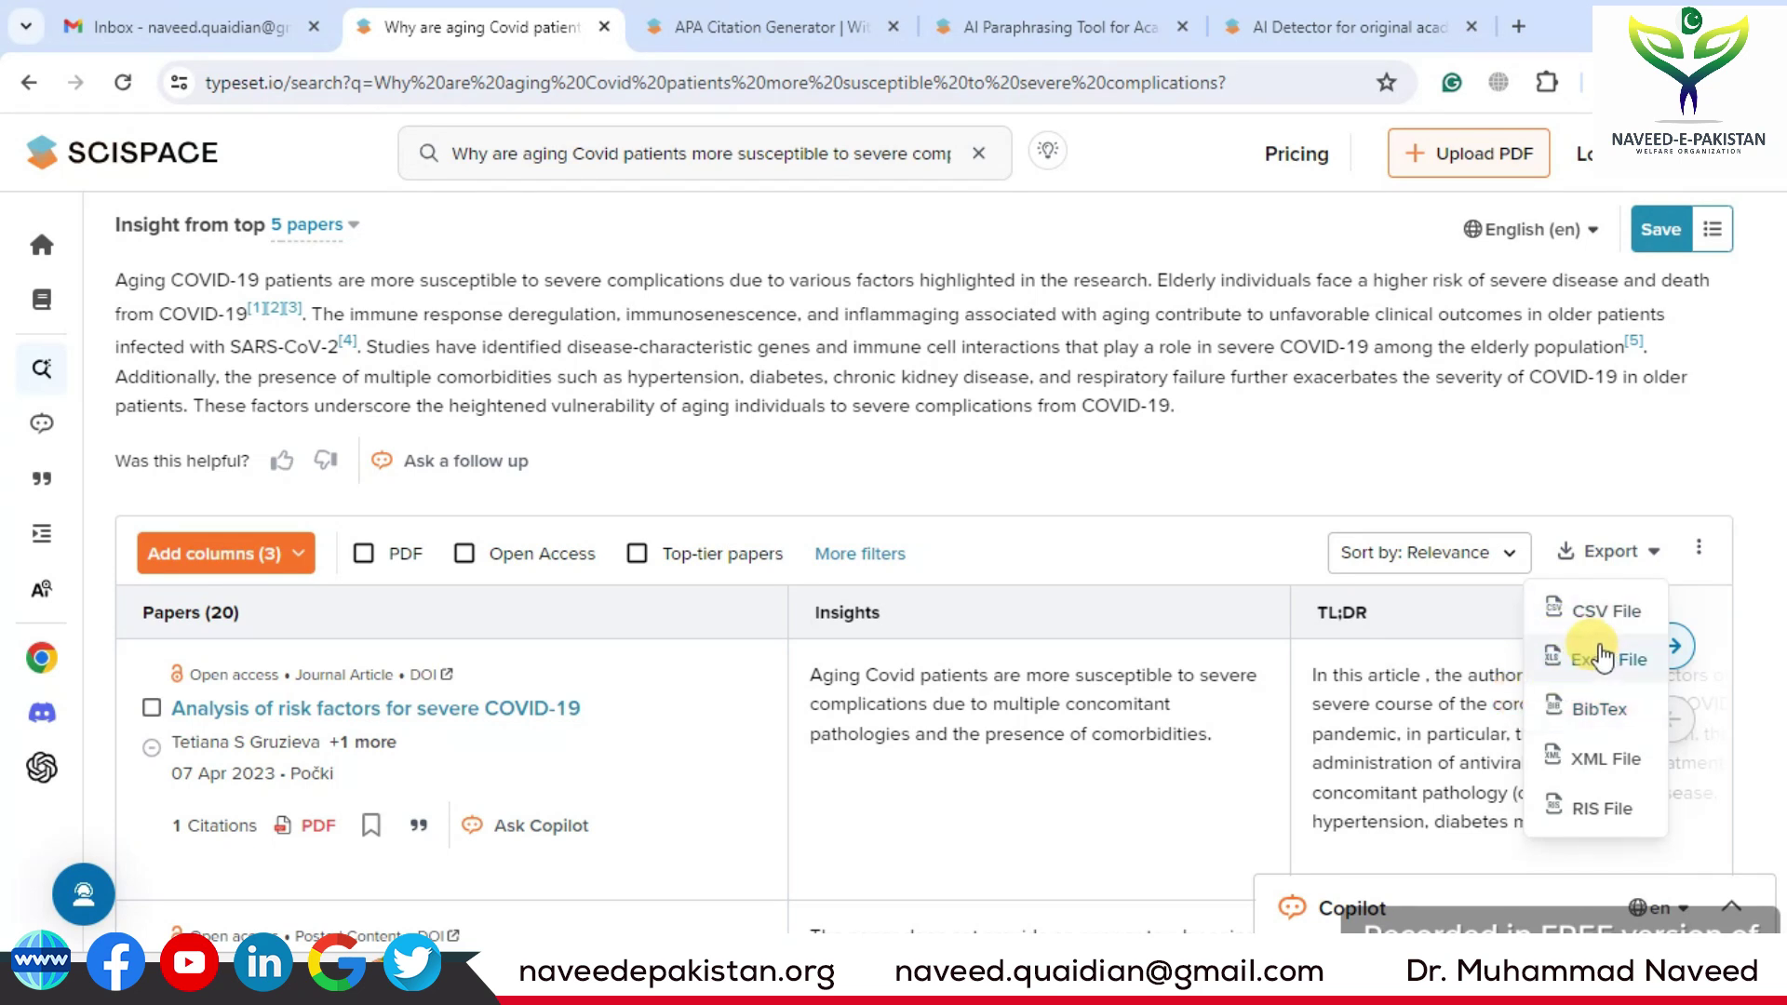
{"action": "left_click", "coordinate": [1488, 471]}
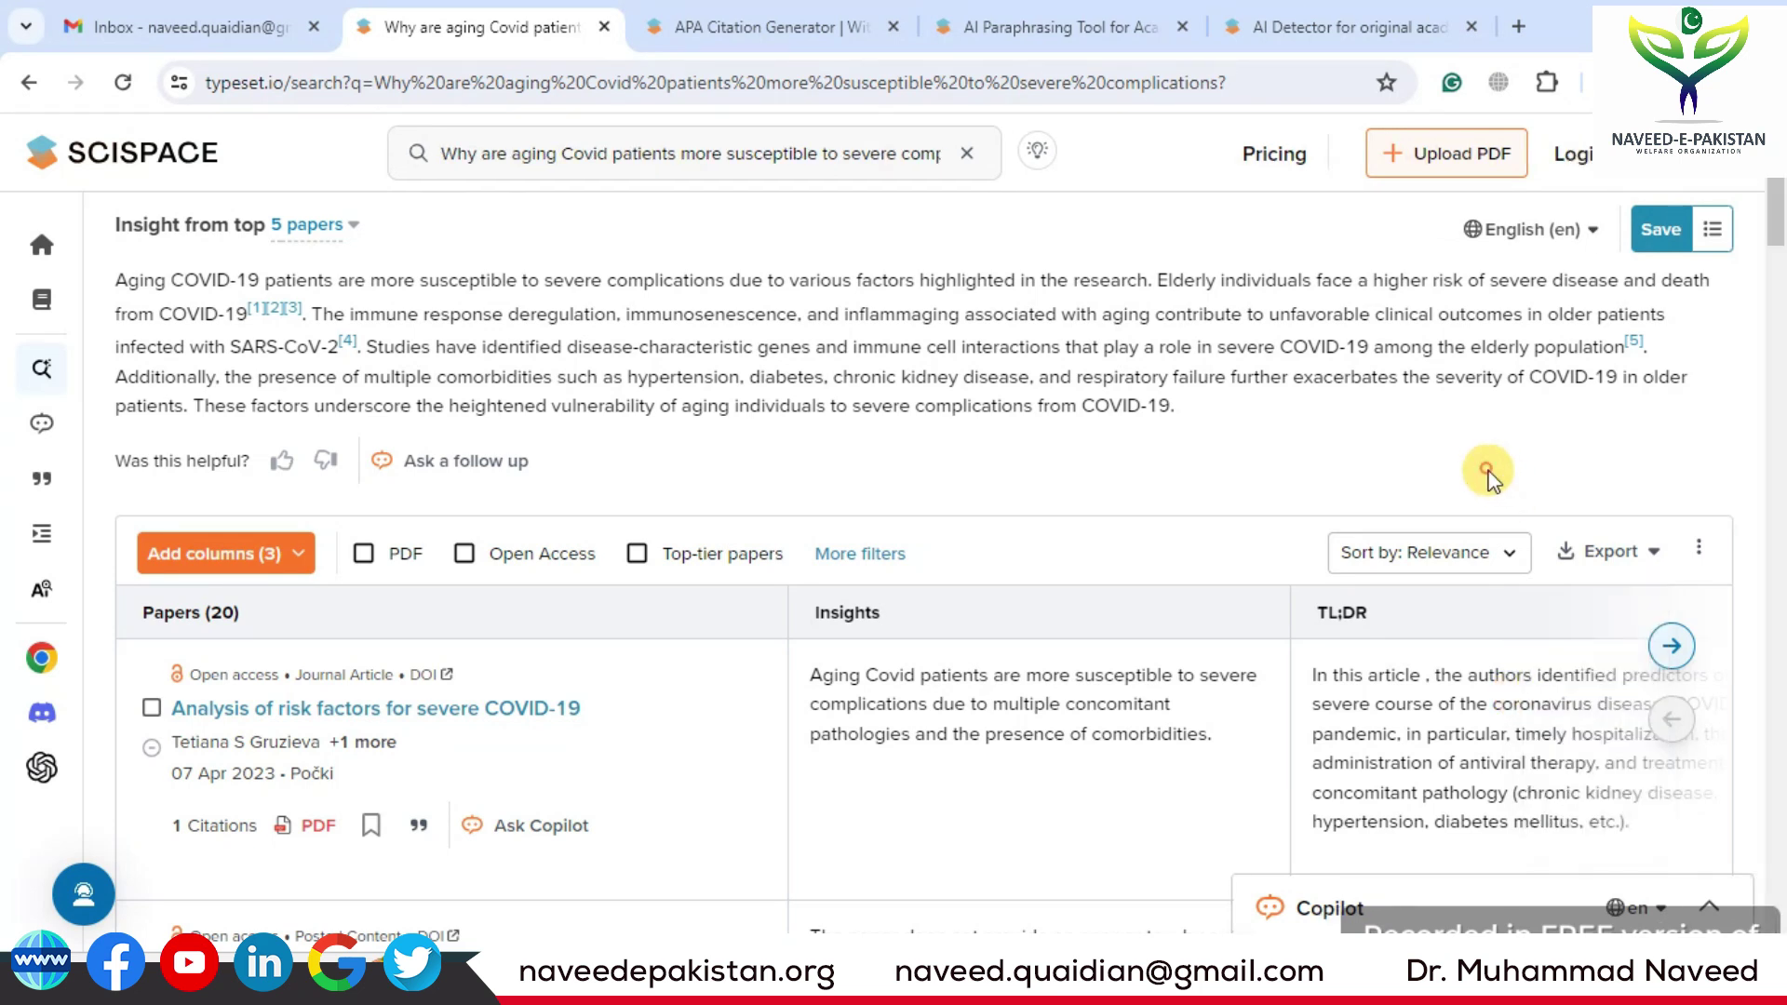
{"action": "left_click", "coordinate": [1508, 557]}
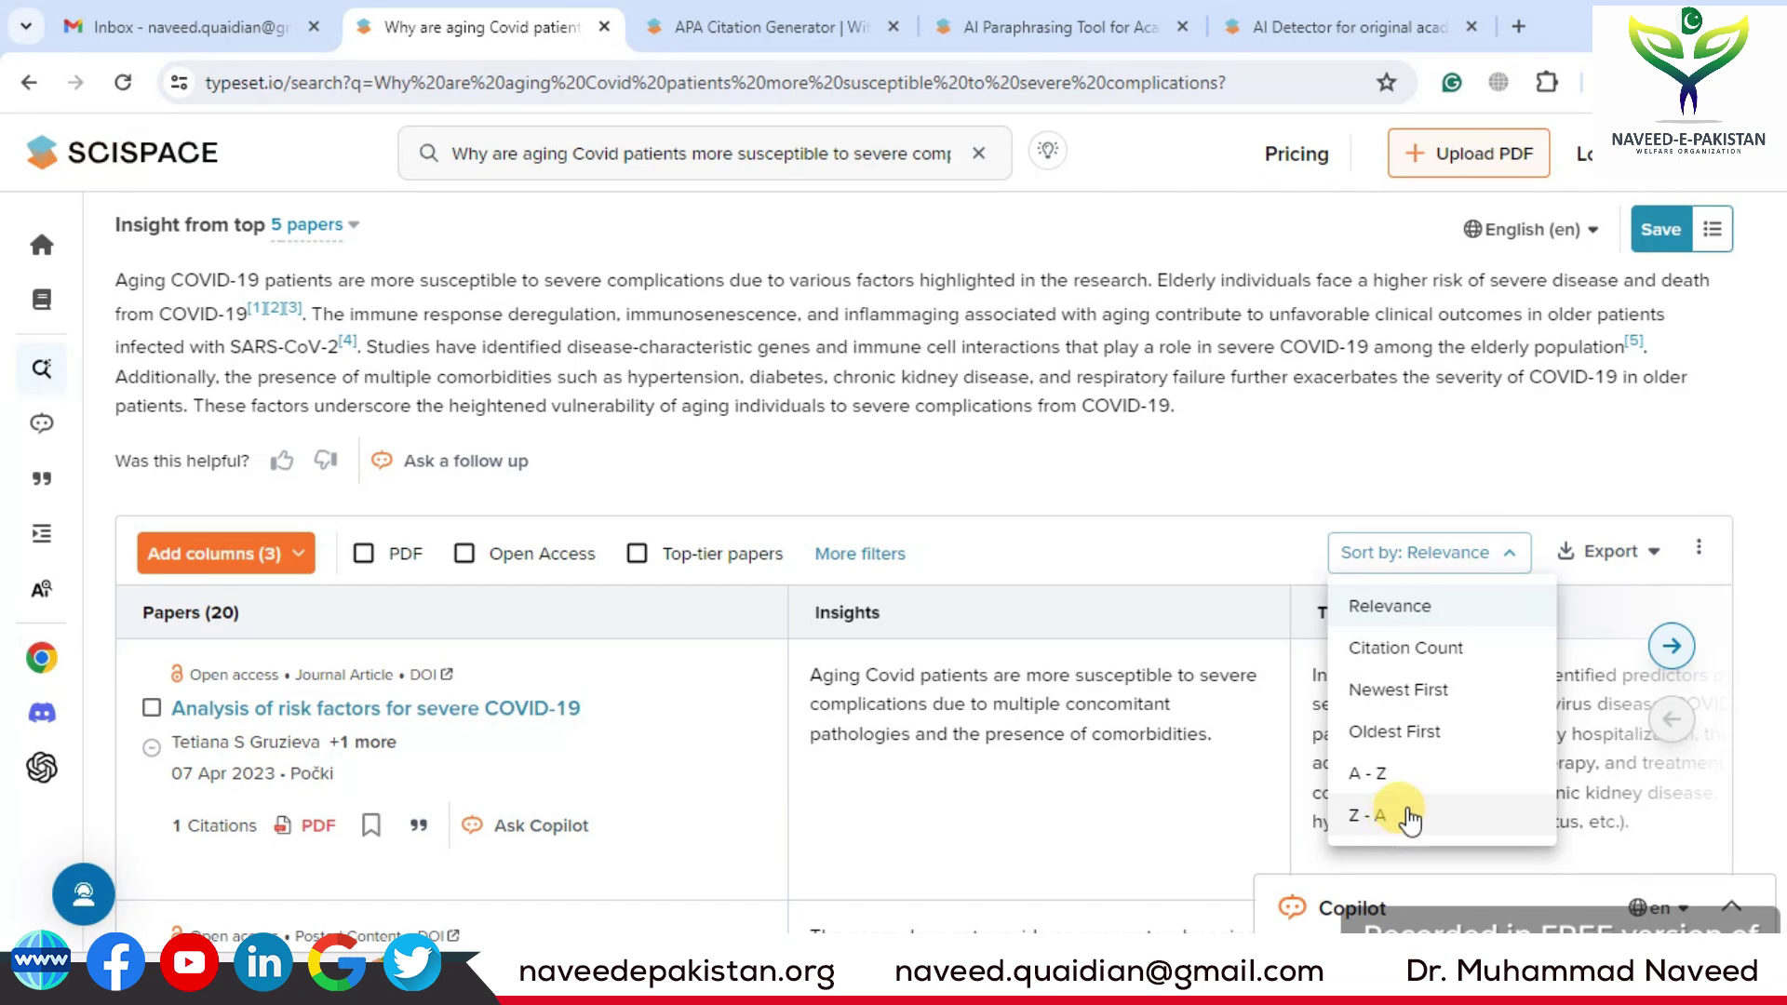
{"action": "left_click", "coordinate": [1313, 470]}
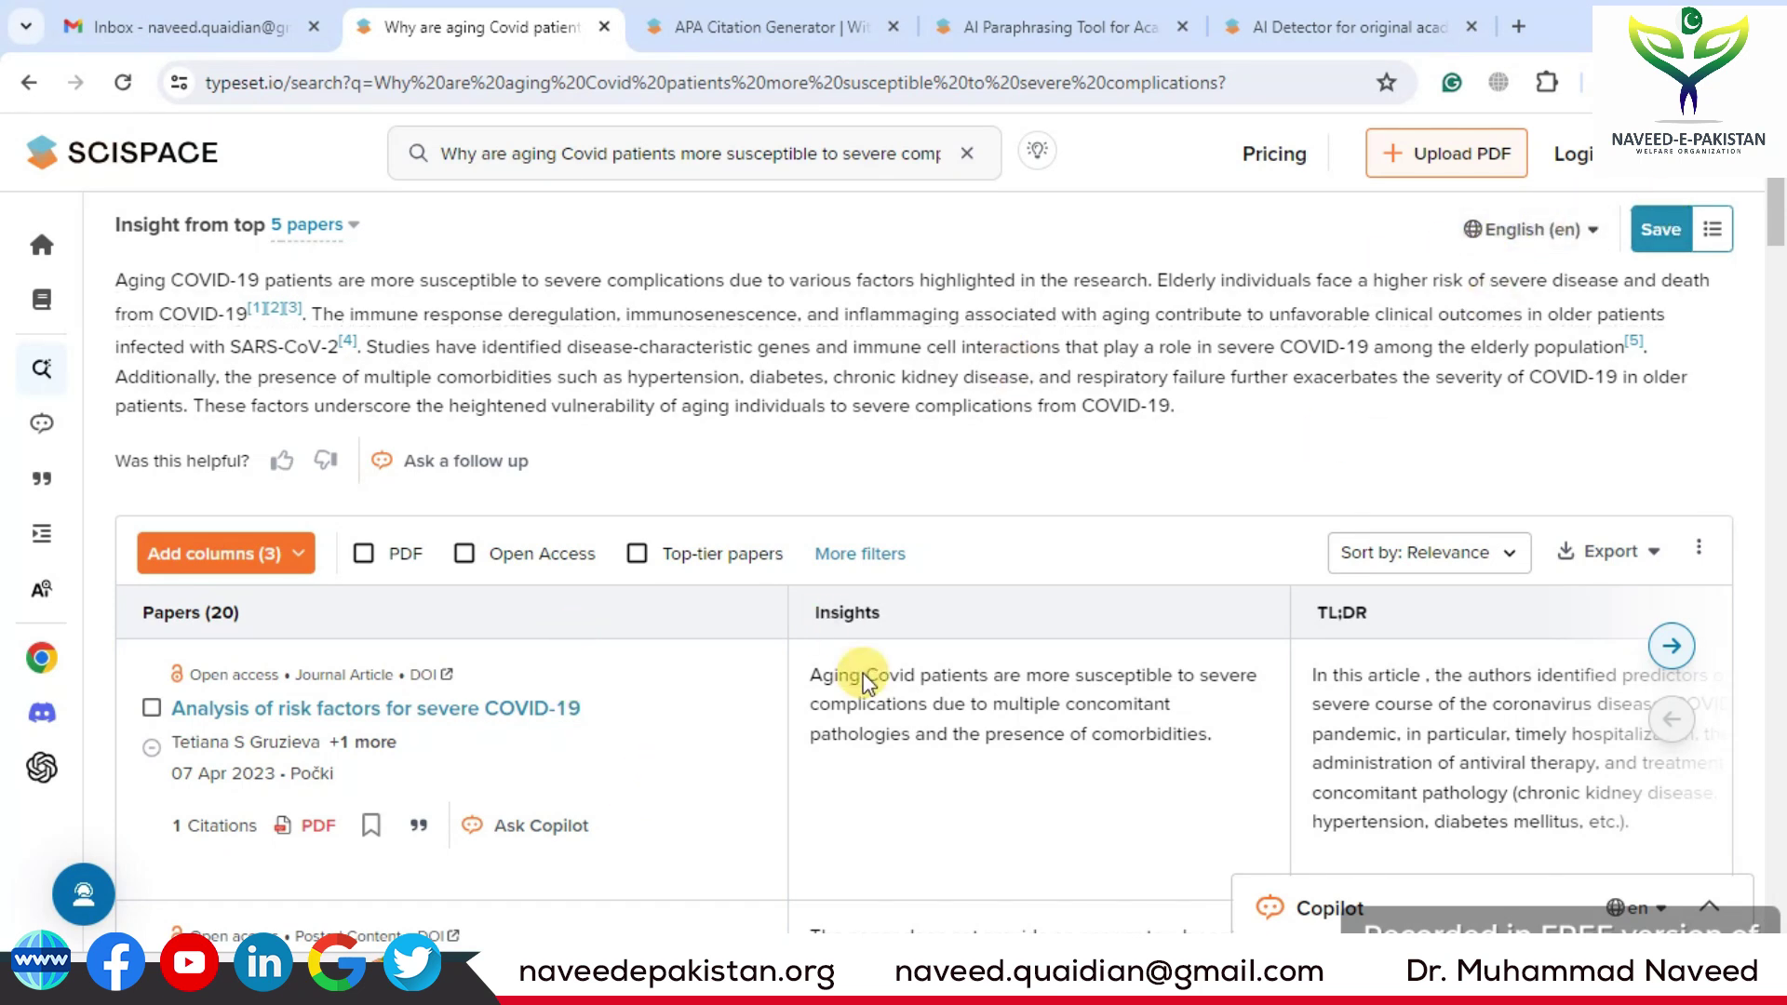
Look through the languages available for the insight summary and skim the list of papers.
{"action": "left_click", "coordinate": [1593, 233]}
{"action": "left_click_drag", "start_coordinate": [1593, 309], "coordinate": [1596, 467]}
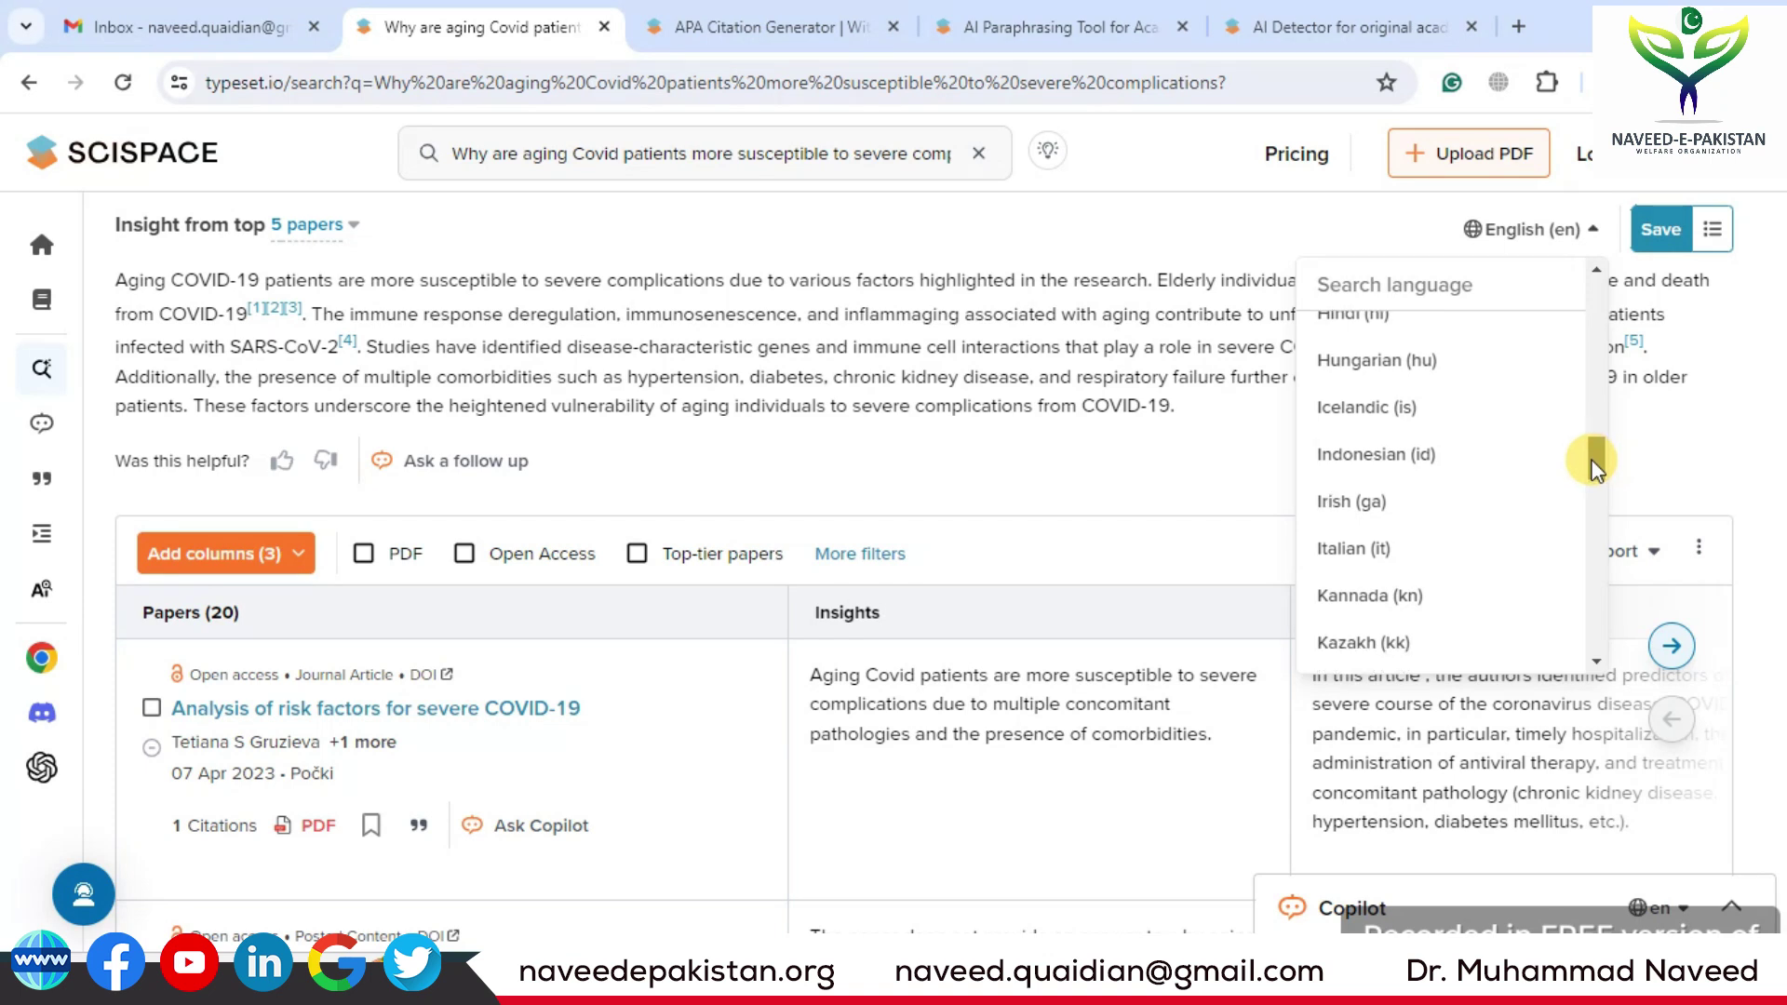
{"action": "scroll", "coordinate": [1086, 467], "scroll_direction": "down", "scroll_amount": 2}
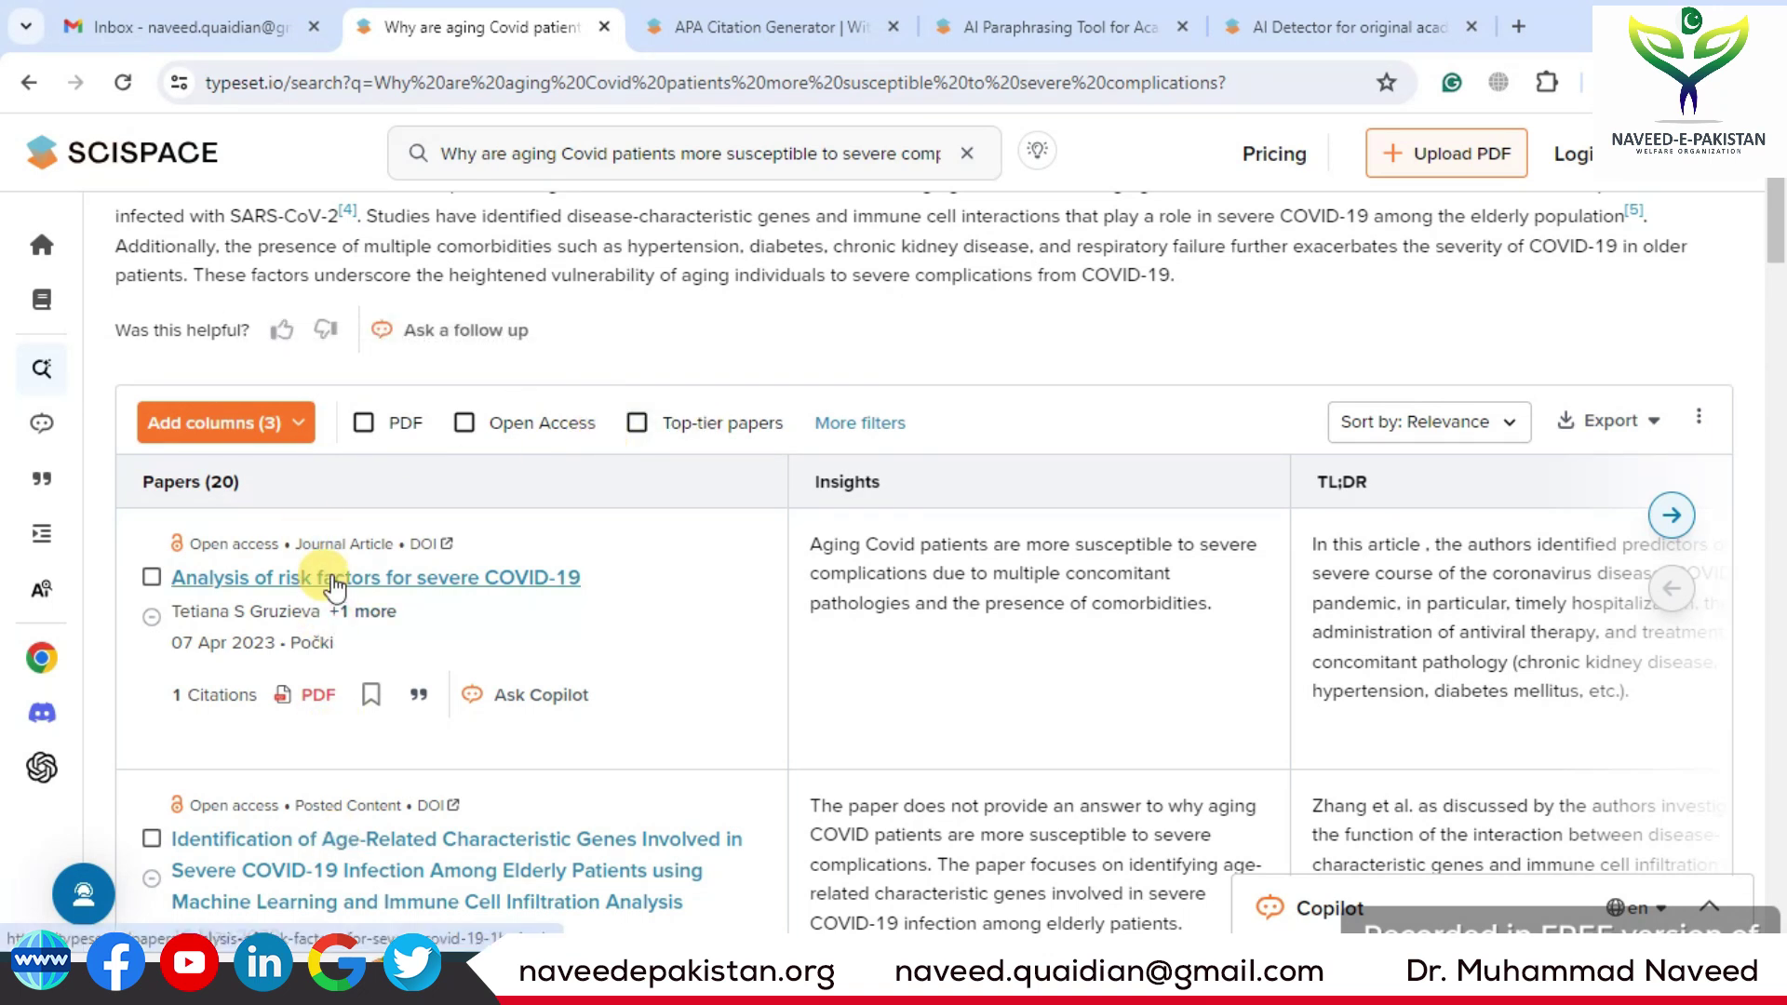
{"action": "scroll", "coordinate": [670, 478], "scroll_direction": "down", "scroll_amount": 7}
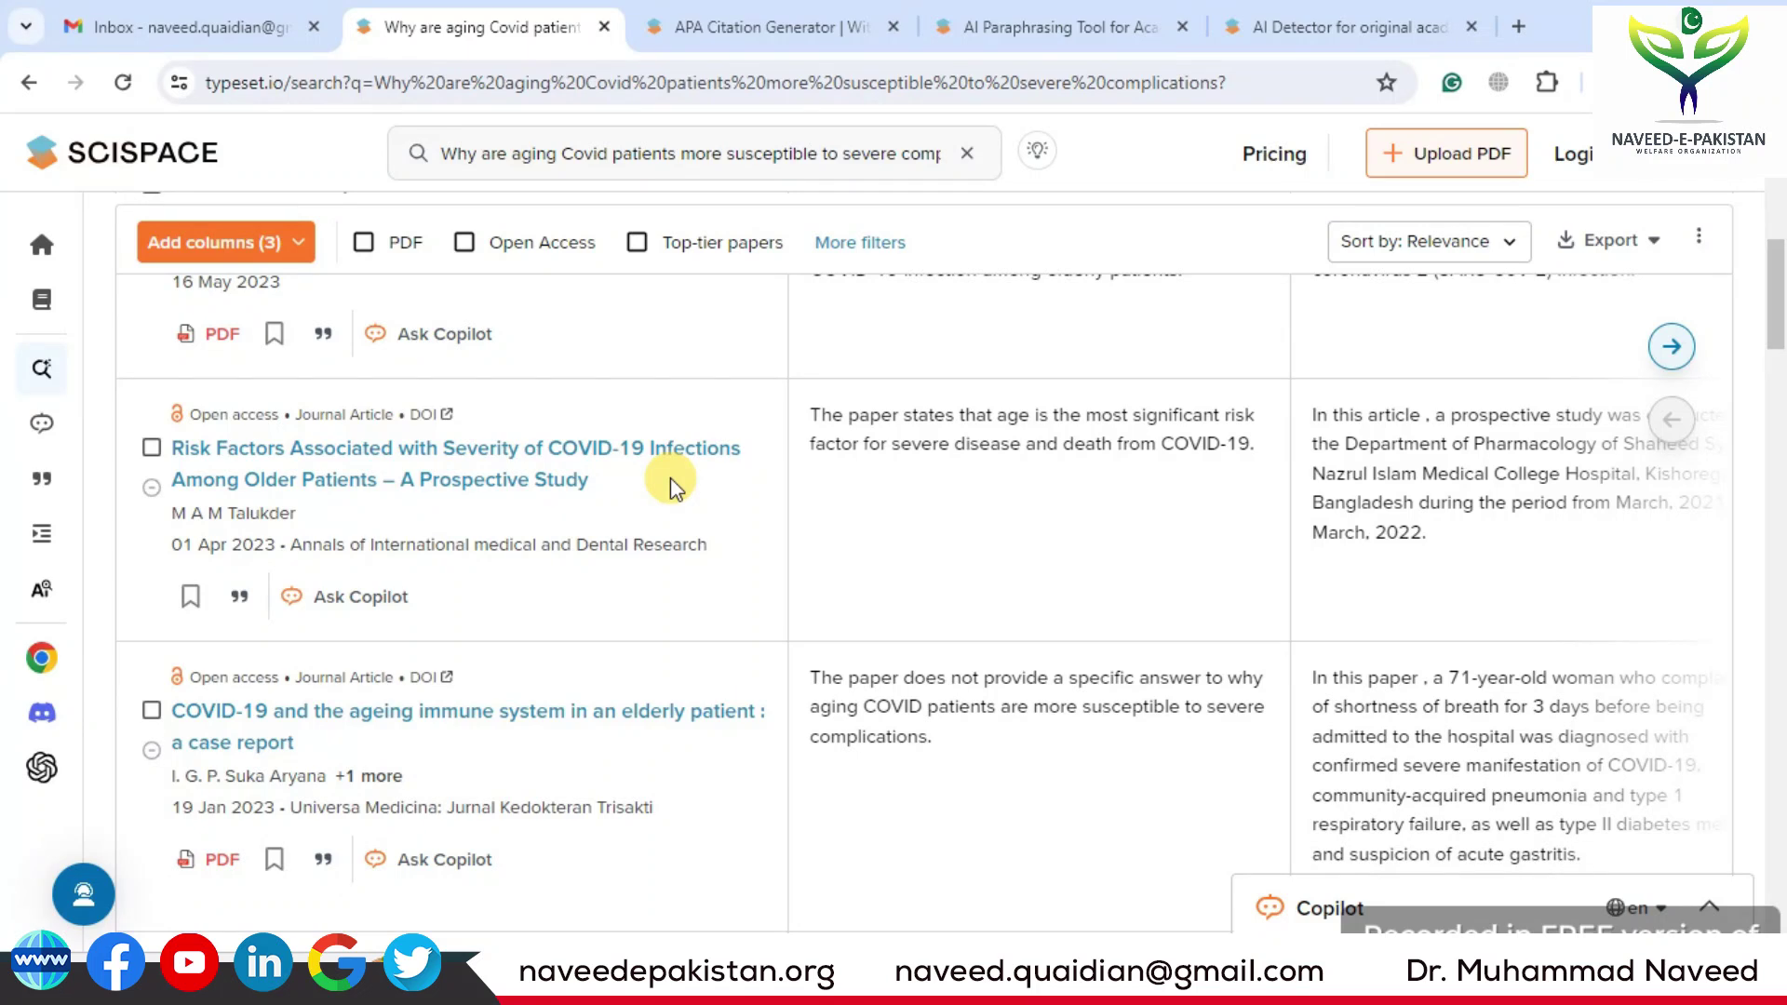
{"action": "scroll", "coordinate": [670, 478], "scroll_direction": "up", "scroll_amount": 8}
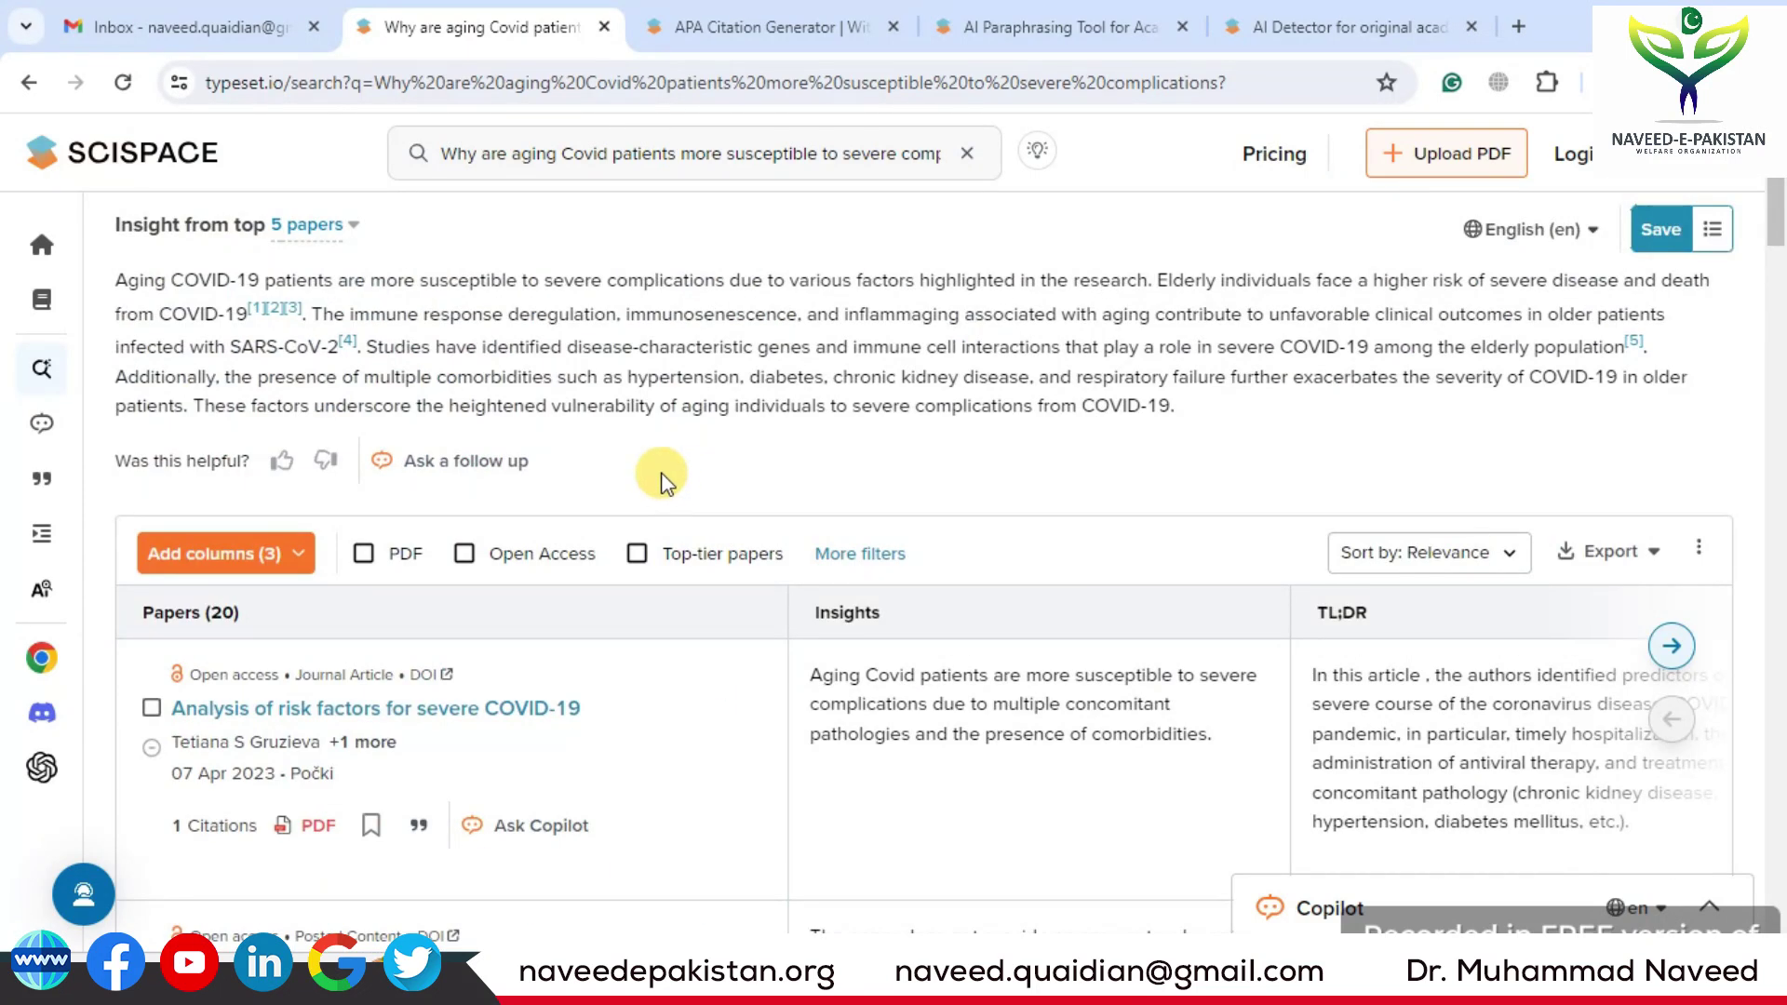
Return to the home page and upload the Spatially Resolved Transcriptomics PDF from Downloads for asking questions on it.
{"action": "mouse_move", "coordinate": [40, 239]}
{"action": "left_click", "coordinate": [94, 270]}
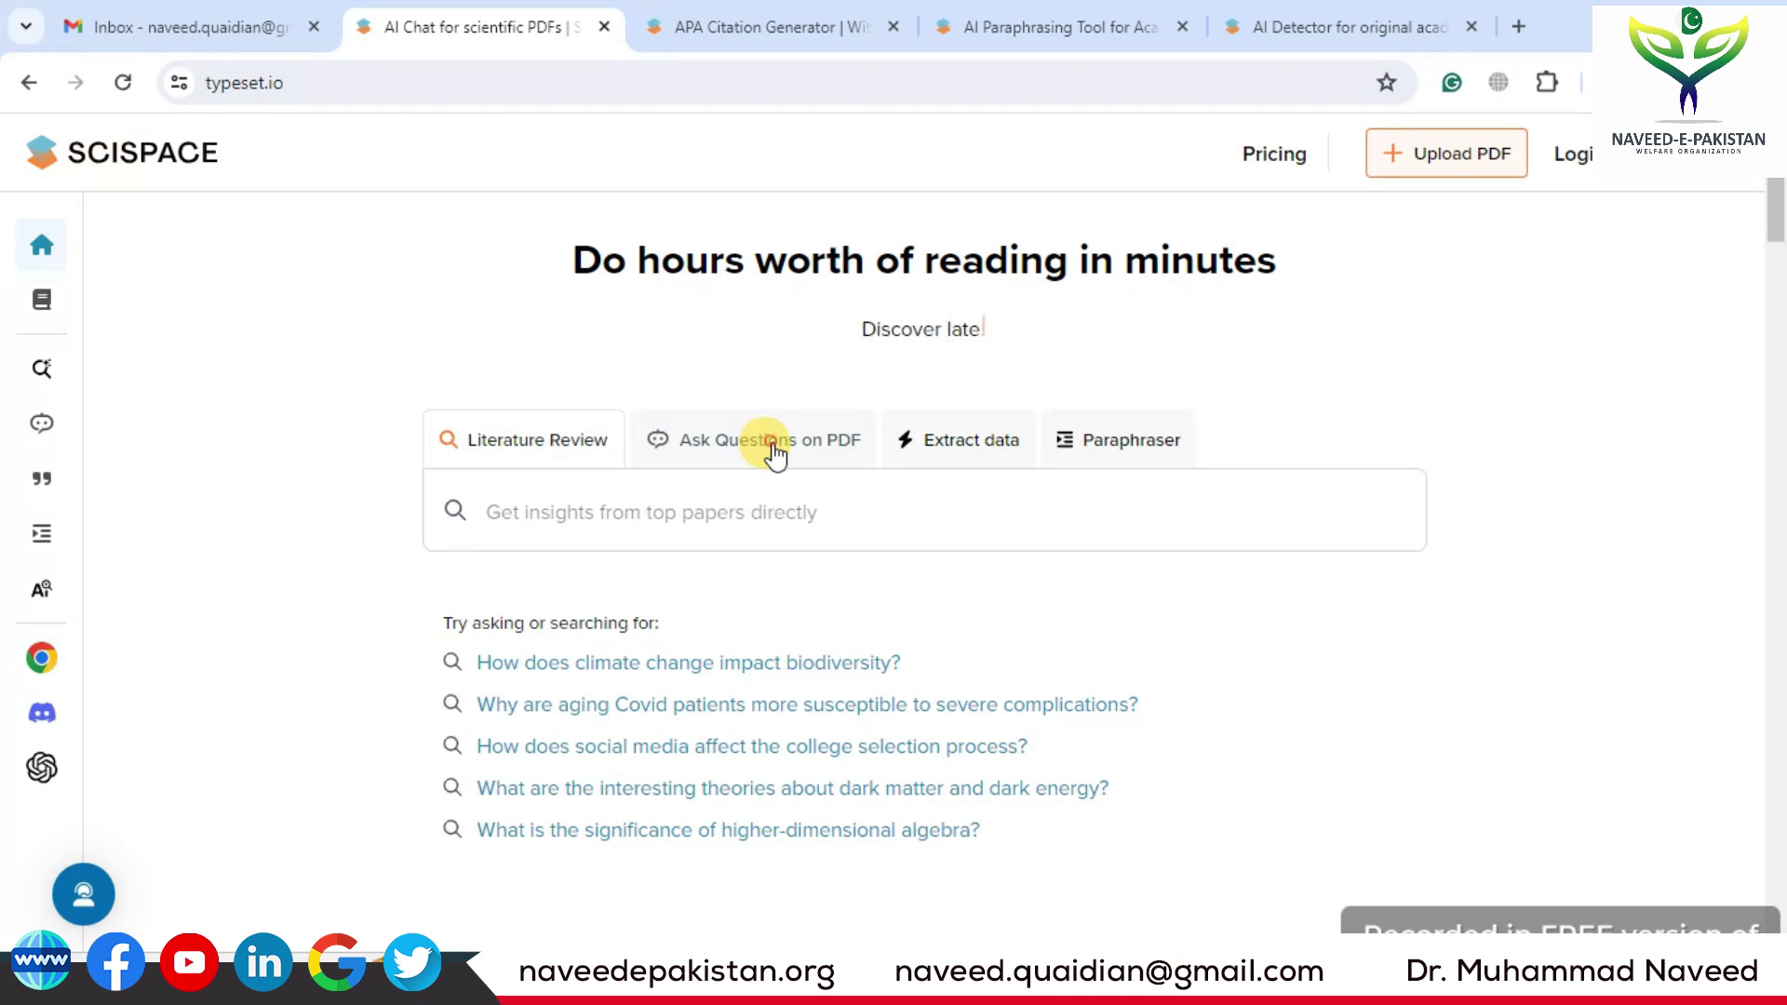
{"action": "left_click", "coordinate": [773, 451]}
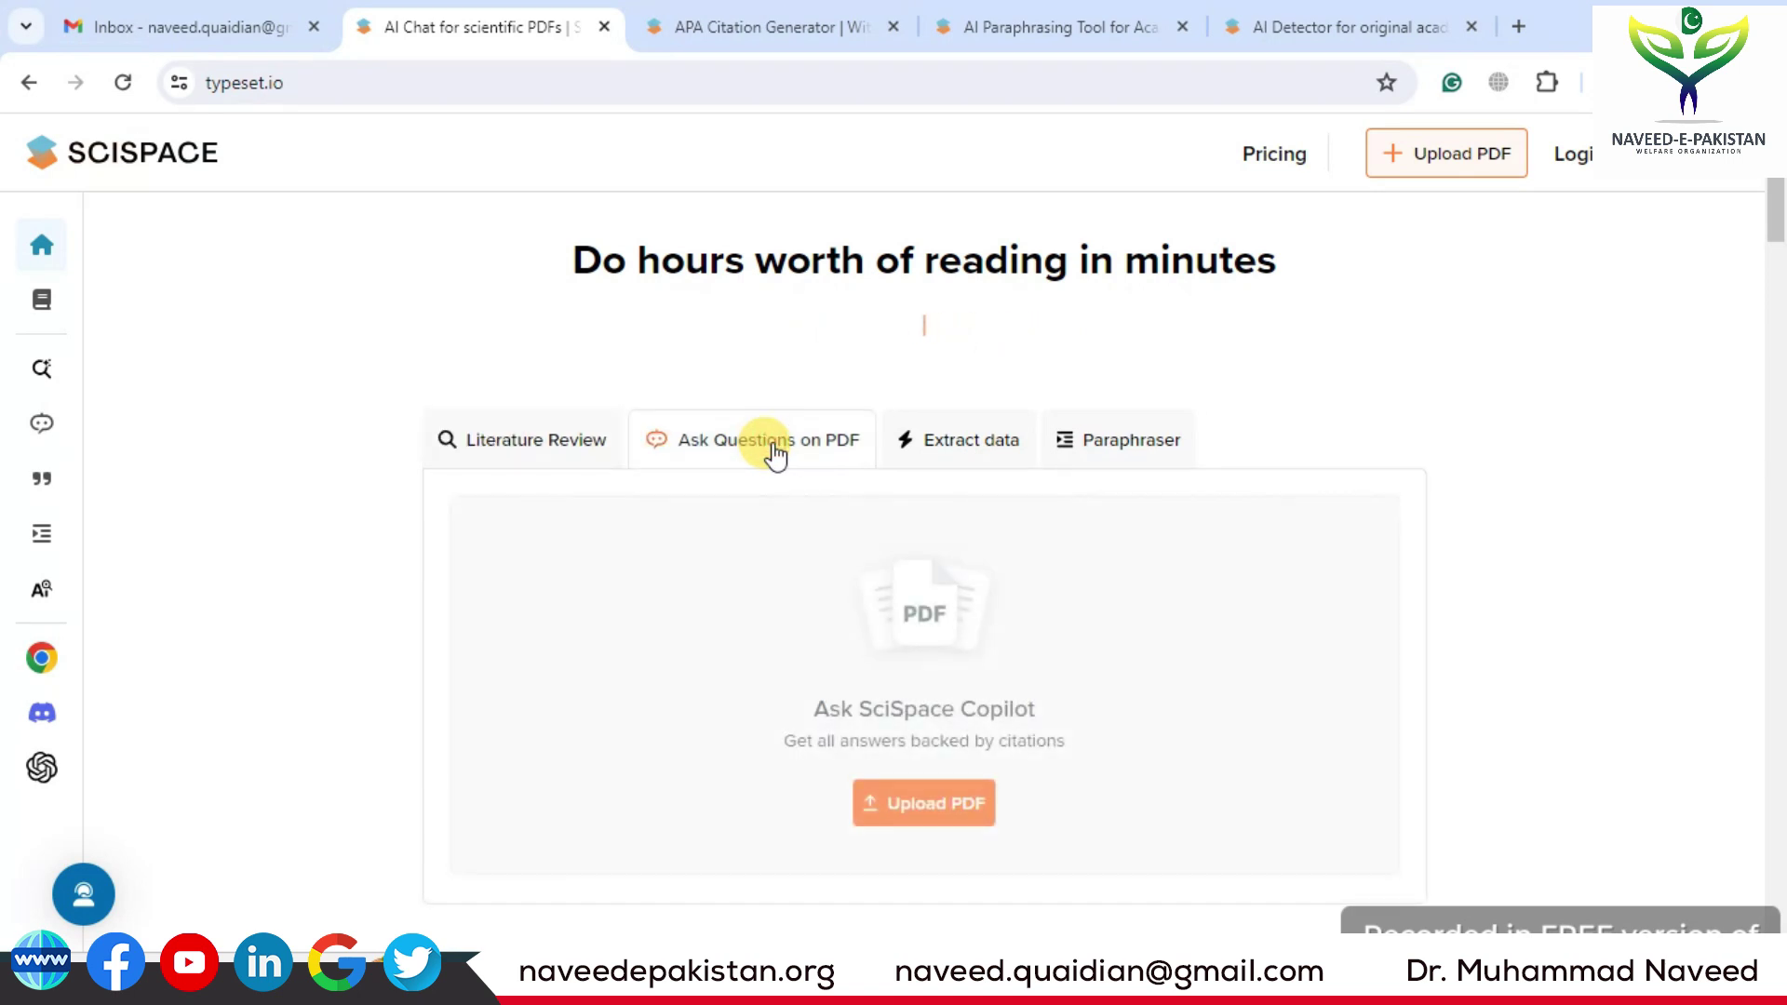
{"action": "left_click", "coordinate": [958, 812]}
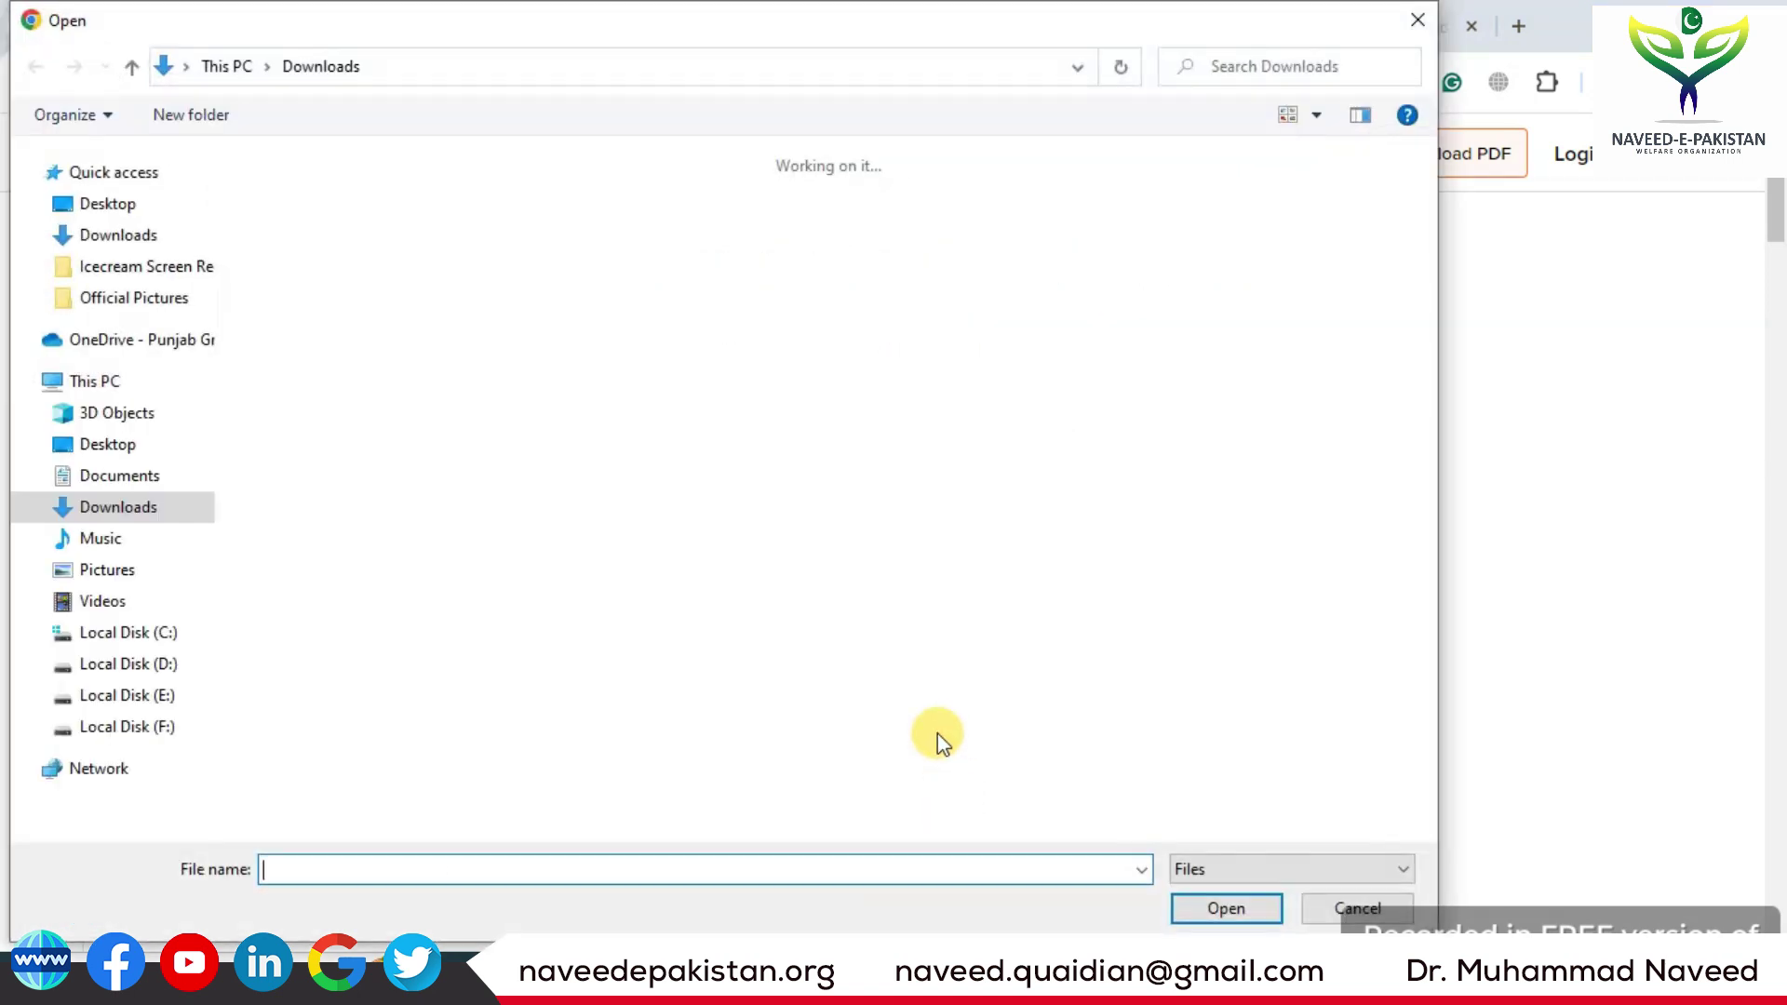
{"action": "left_click", "coordinate": [353, 700]}
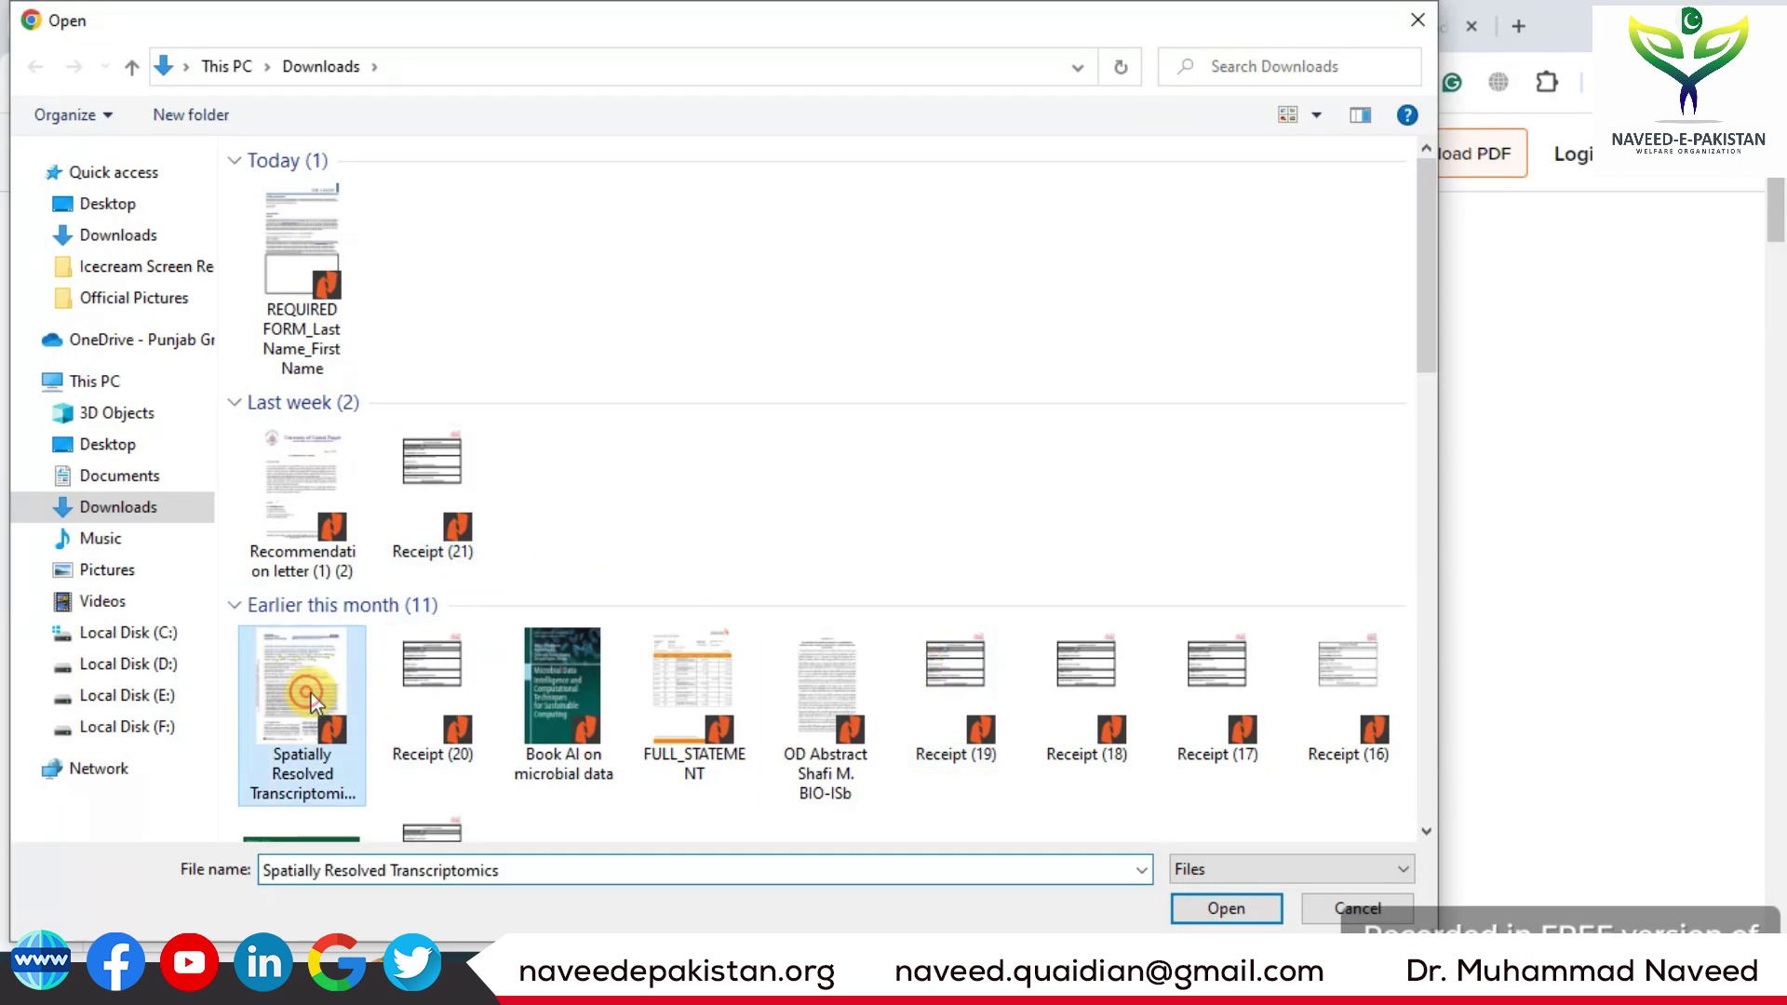
{"action": "left_click", "coordinate": [1226, 910]}
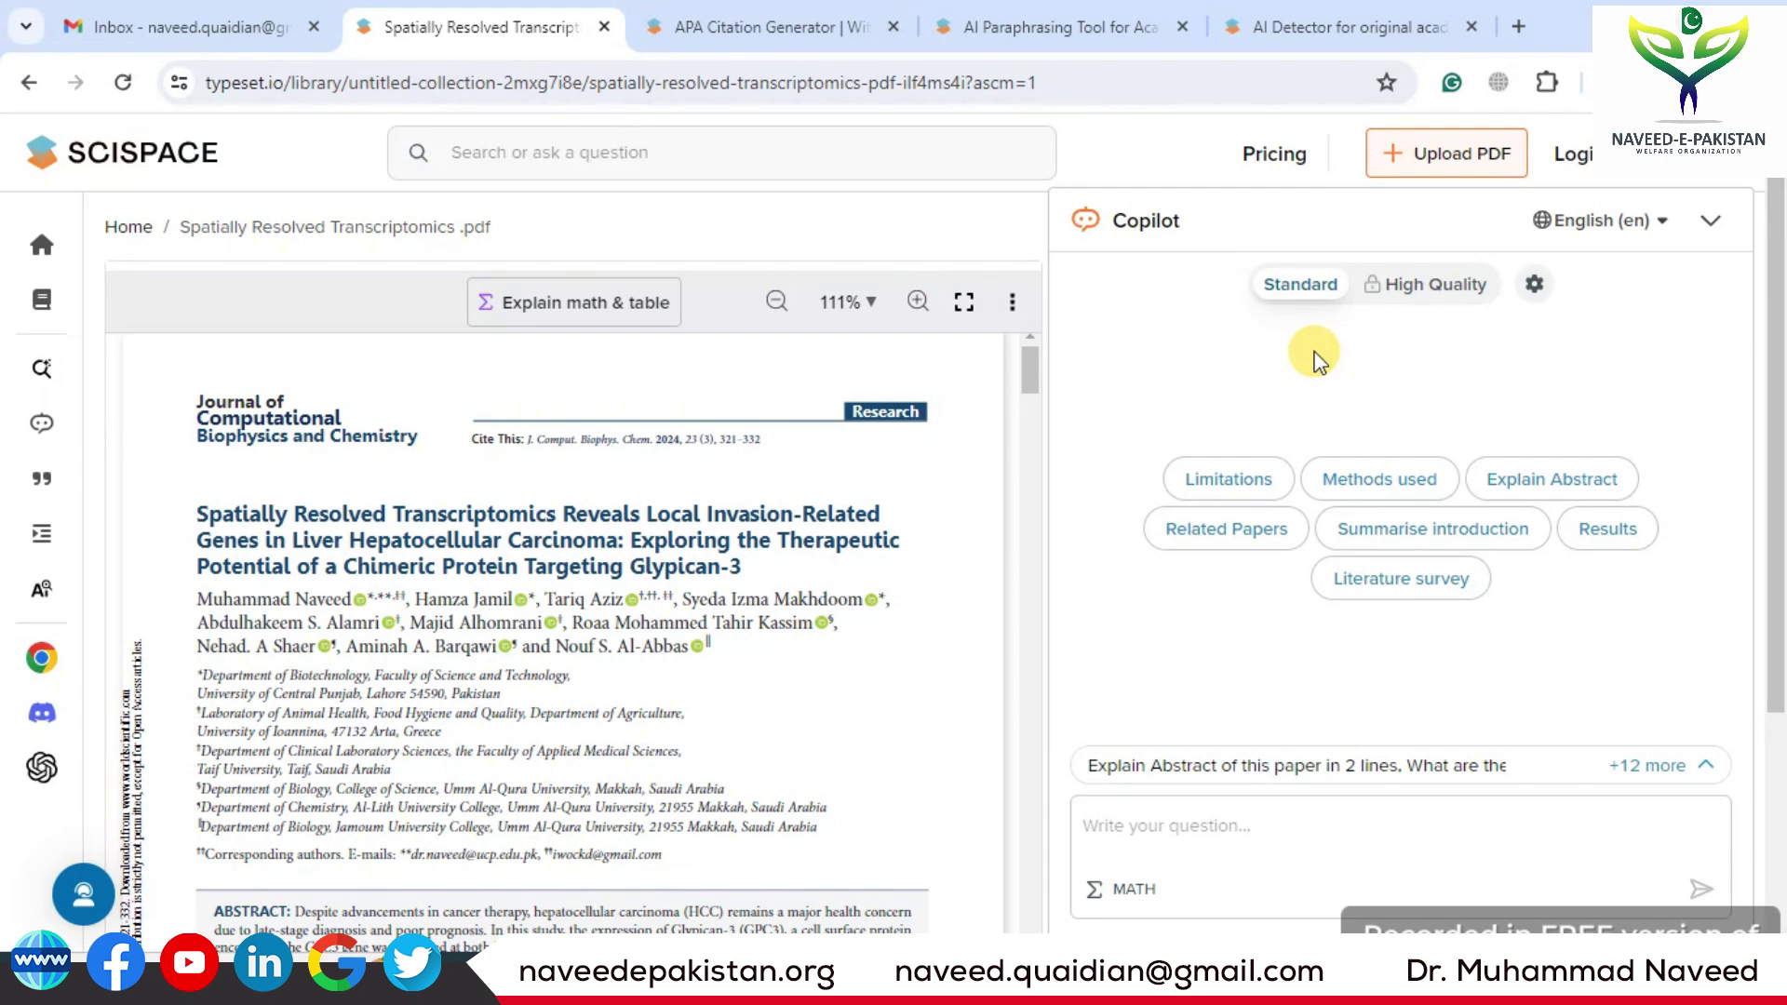
Skim the uploaded paper, have Copilot explain its abstract, and read through the answer.
{"action": "scroll", "coordinate": [746, 635], "scroll_direction": "down", "scroll_amount": 5}
{"action": "scroll", "coordinate": [747, 637], "scroll_direction": "down", "scroll_amount": 10}
{"action": "scroll", "coordinate": [746, 639], "scroll_direction": "up", "scroll_amount": 8}
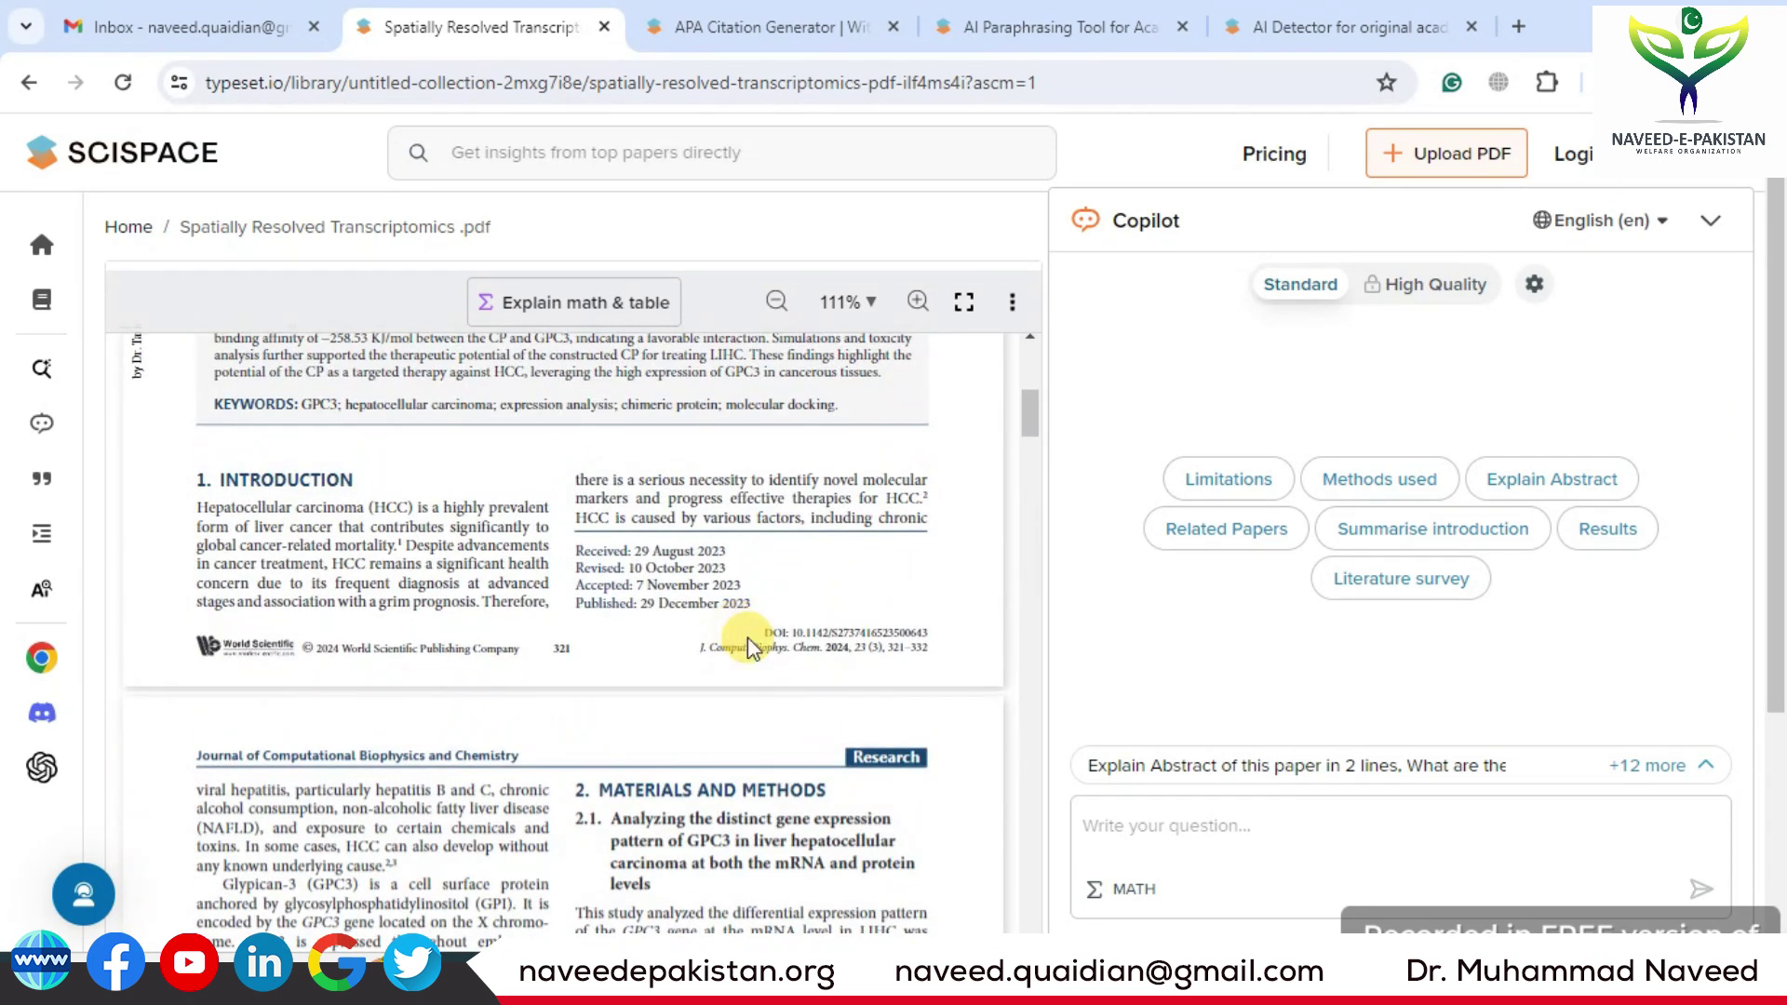
{"action": "scroll", "coordinate": [747, 639], "scroll_direction": "up", "scroll_amount": 5}
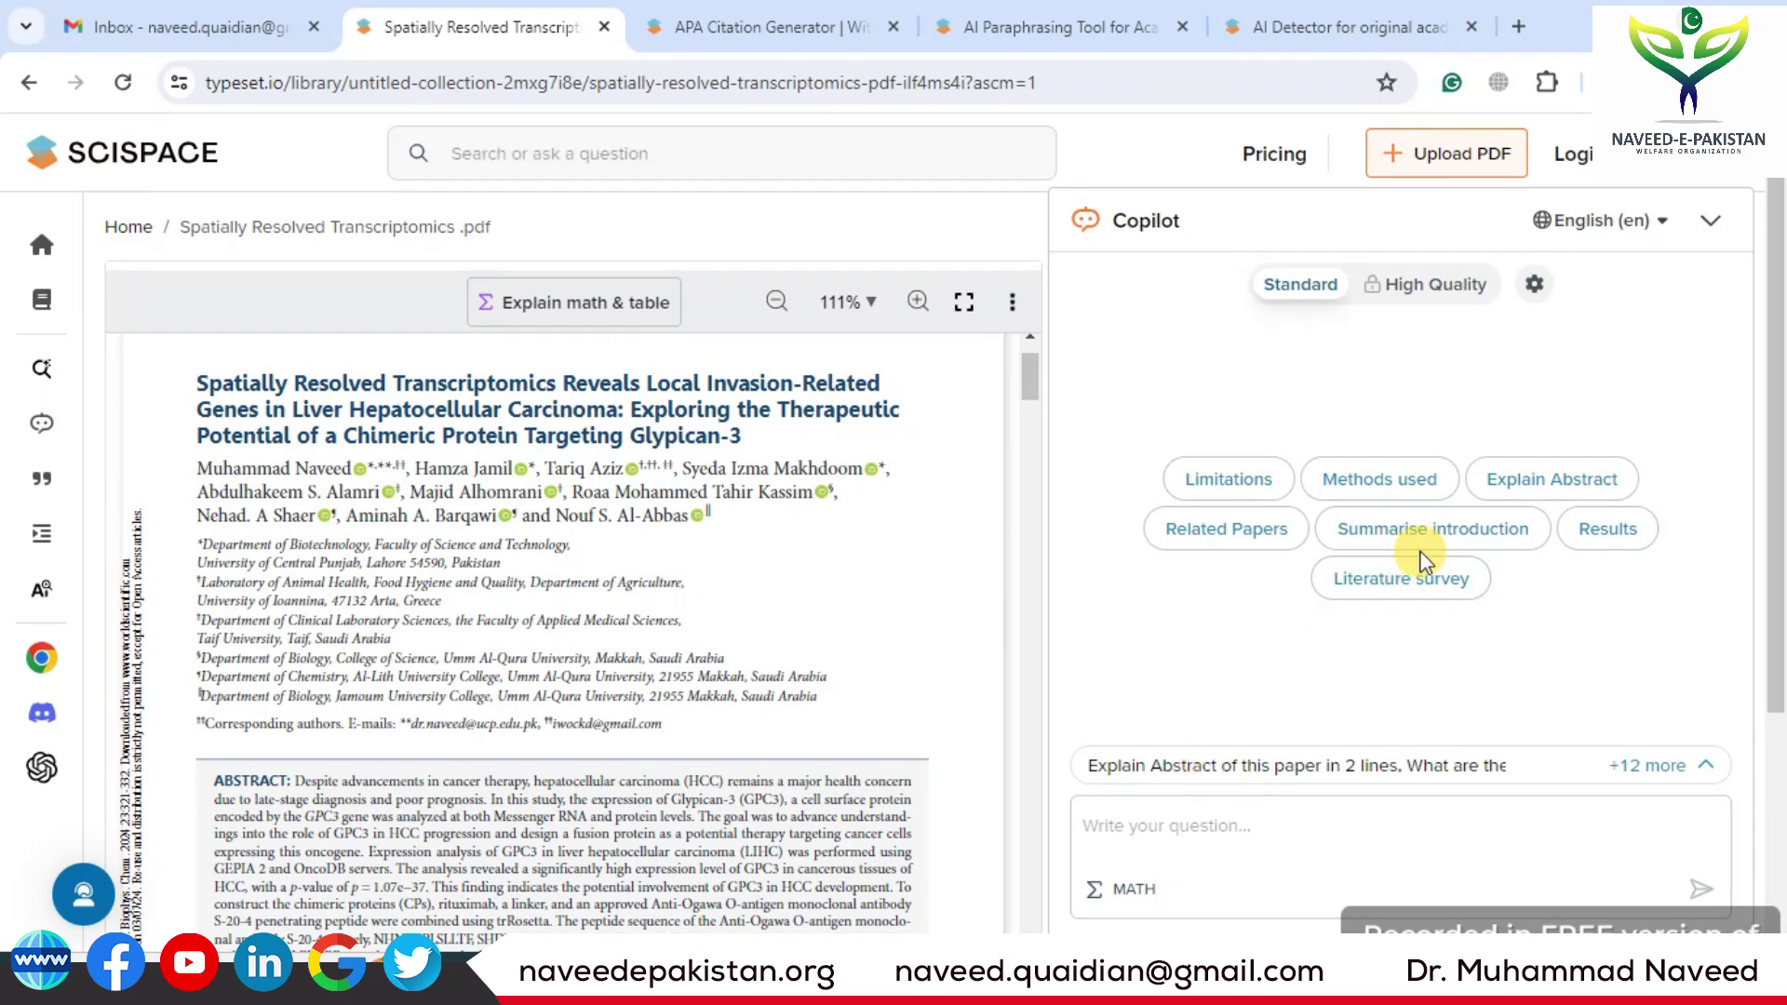
{"action": "left_click", "coordinate": [1583, 544]}
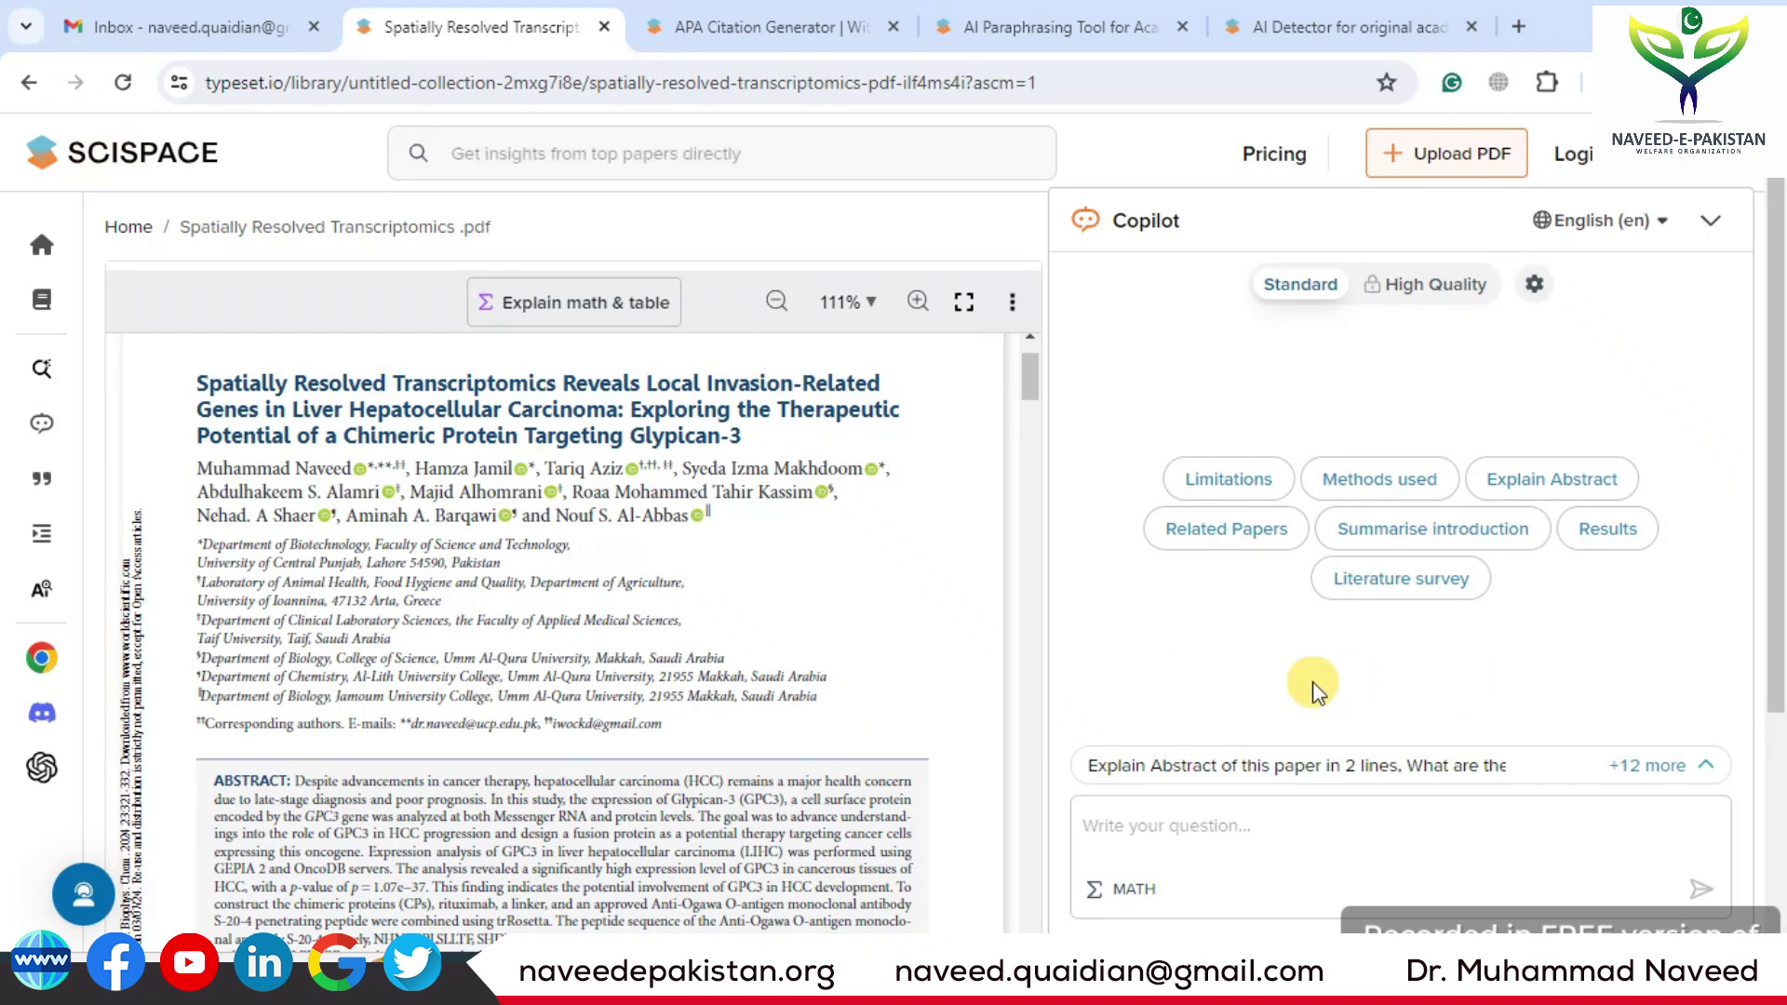
{"action": "scroll", "coordinate": [1424, 676], "scroll_direction": "down", "scroll_amount": 2}
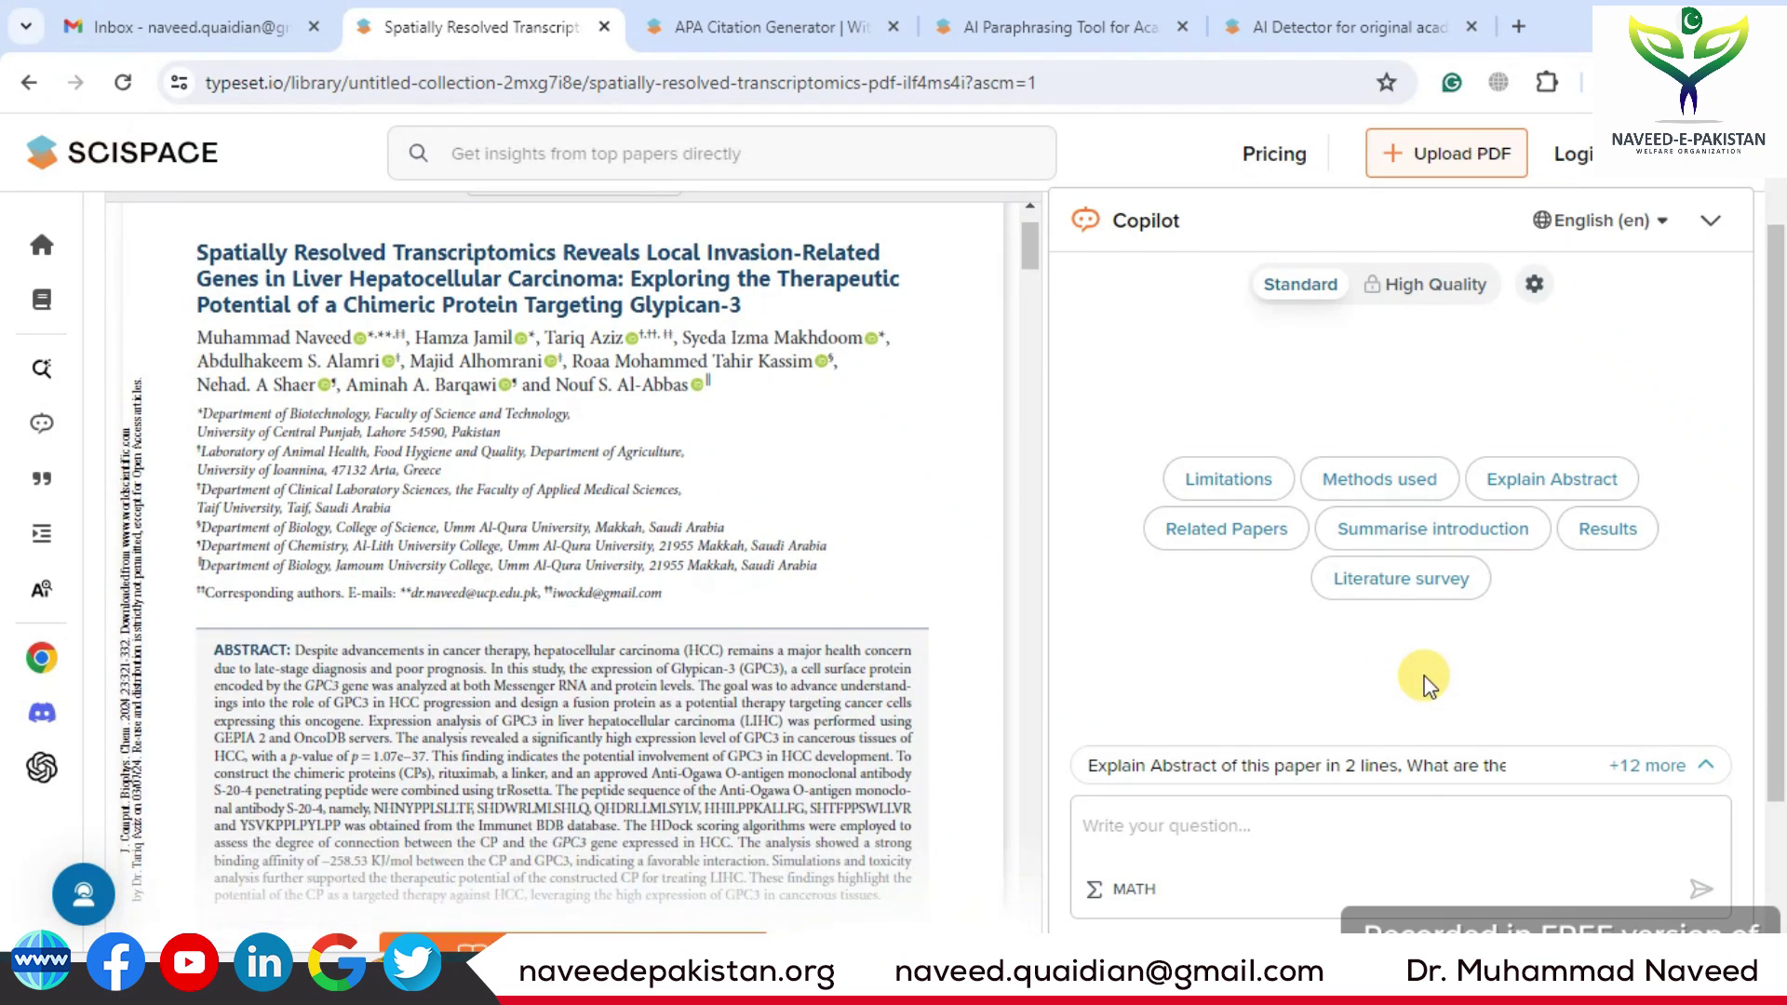
{"action": "left_click", "coordinate": [1514, 497]}
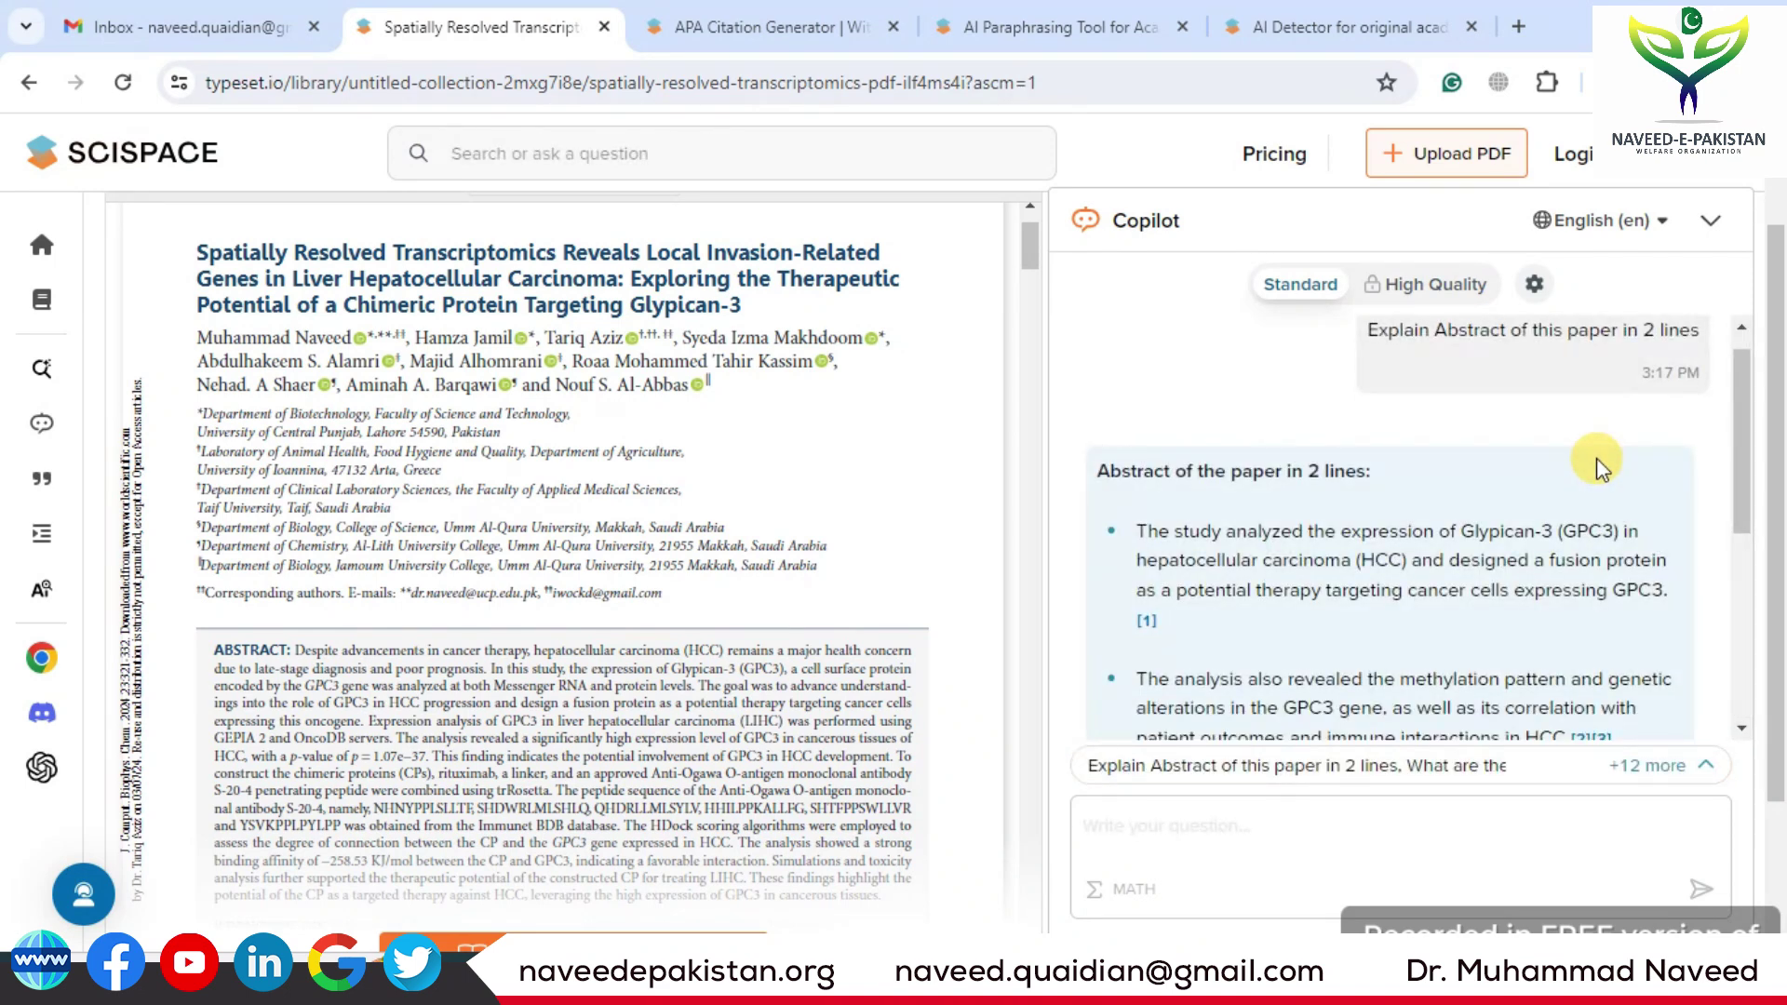
{"action": "scroll", "coordinate": [1517, 518], "scroll_direction": "down", "scroll_amount": 2}
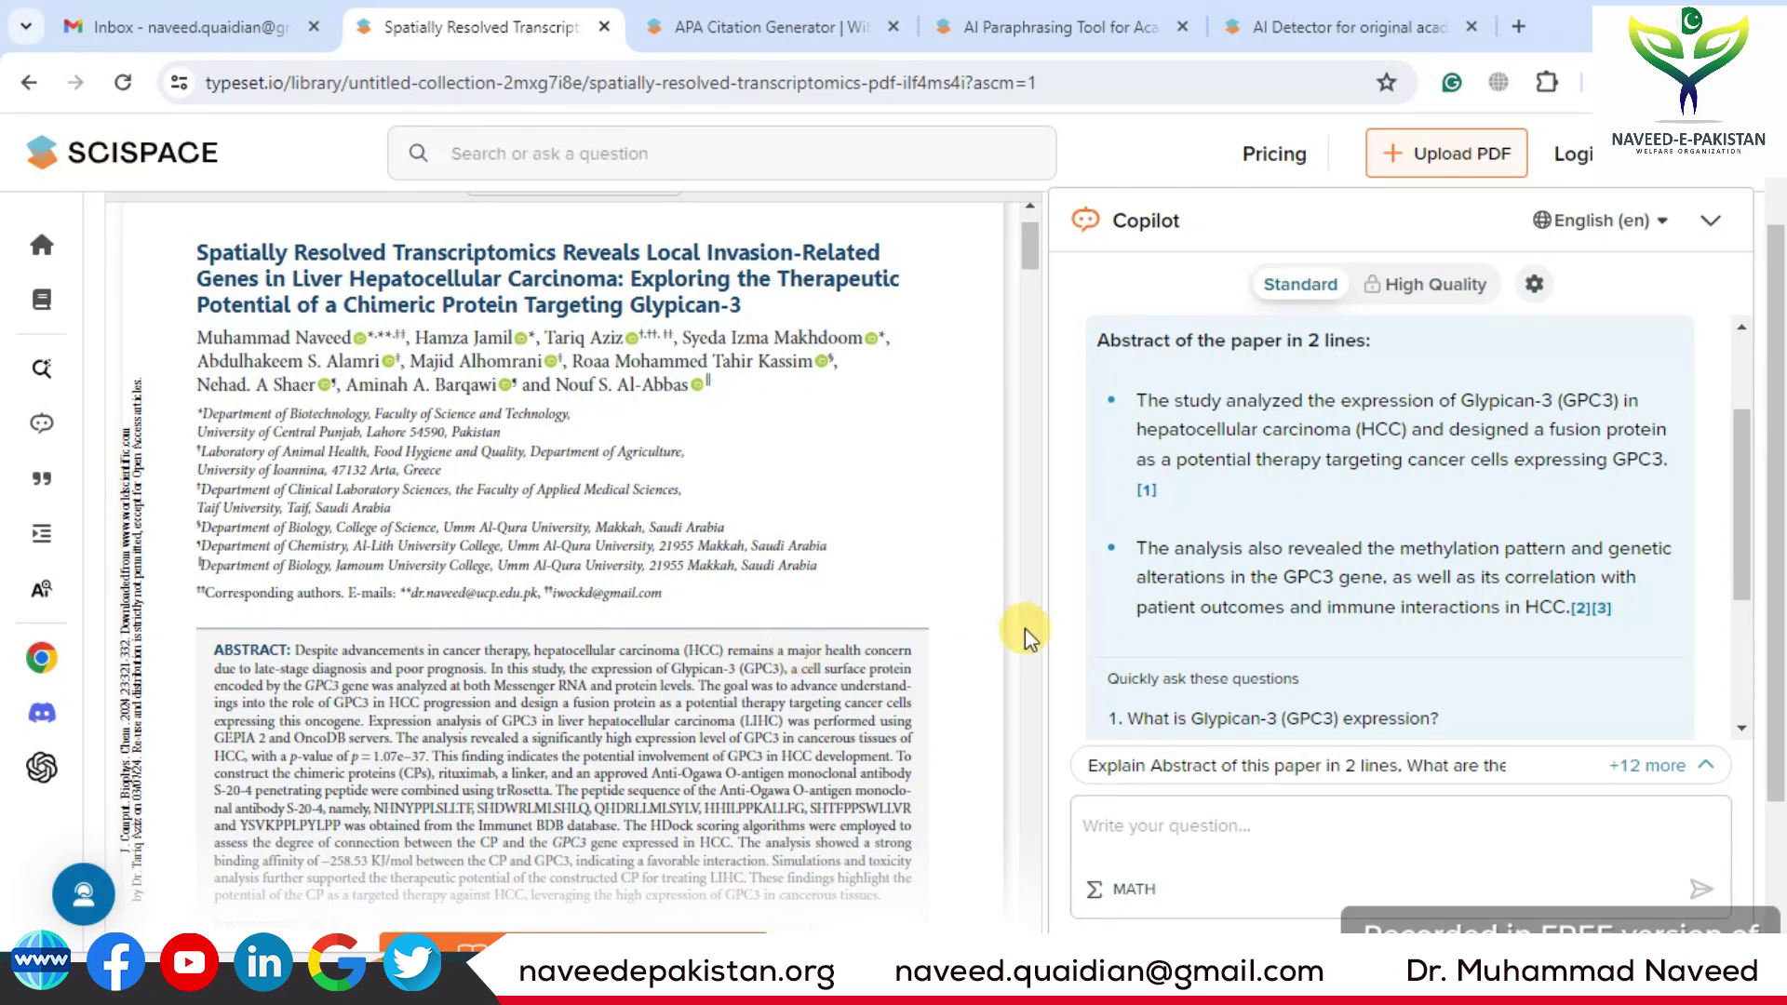
{"action": "scroll", "coordinate": [1187, 637], "scroll_direction": "down", "scroll_amount": 2}
{"action": "scroll", "coordinate": [1187, 637], "scroll_direction": "down", "scroll_amount": 1}
{"action": "left_click", "coordinate": [1200, 820]}
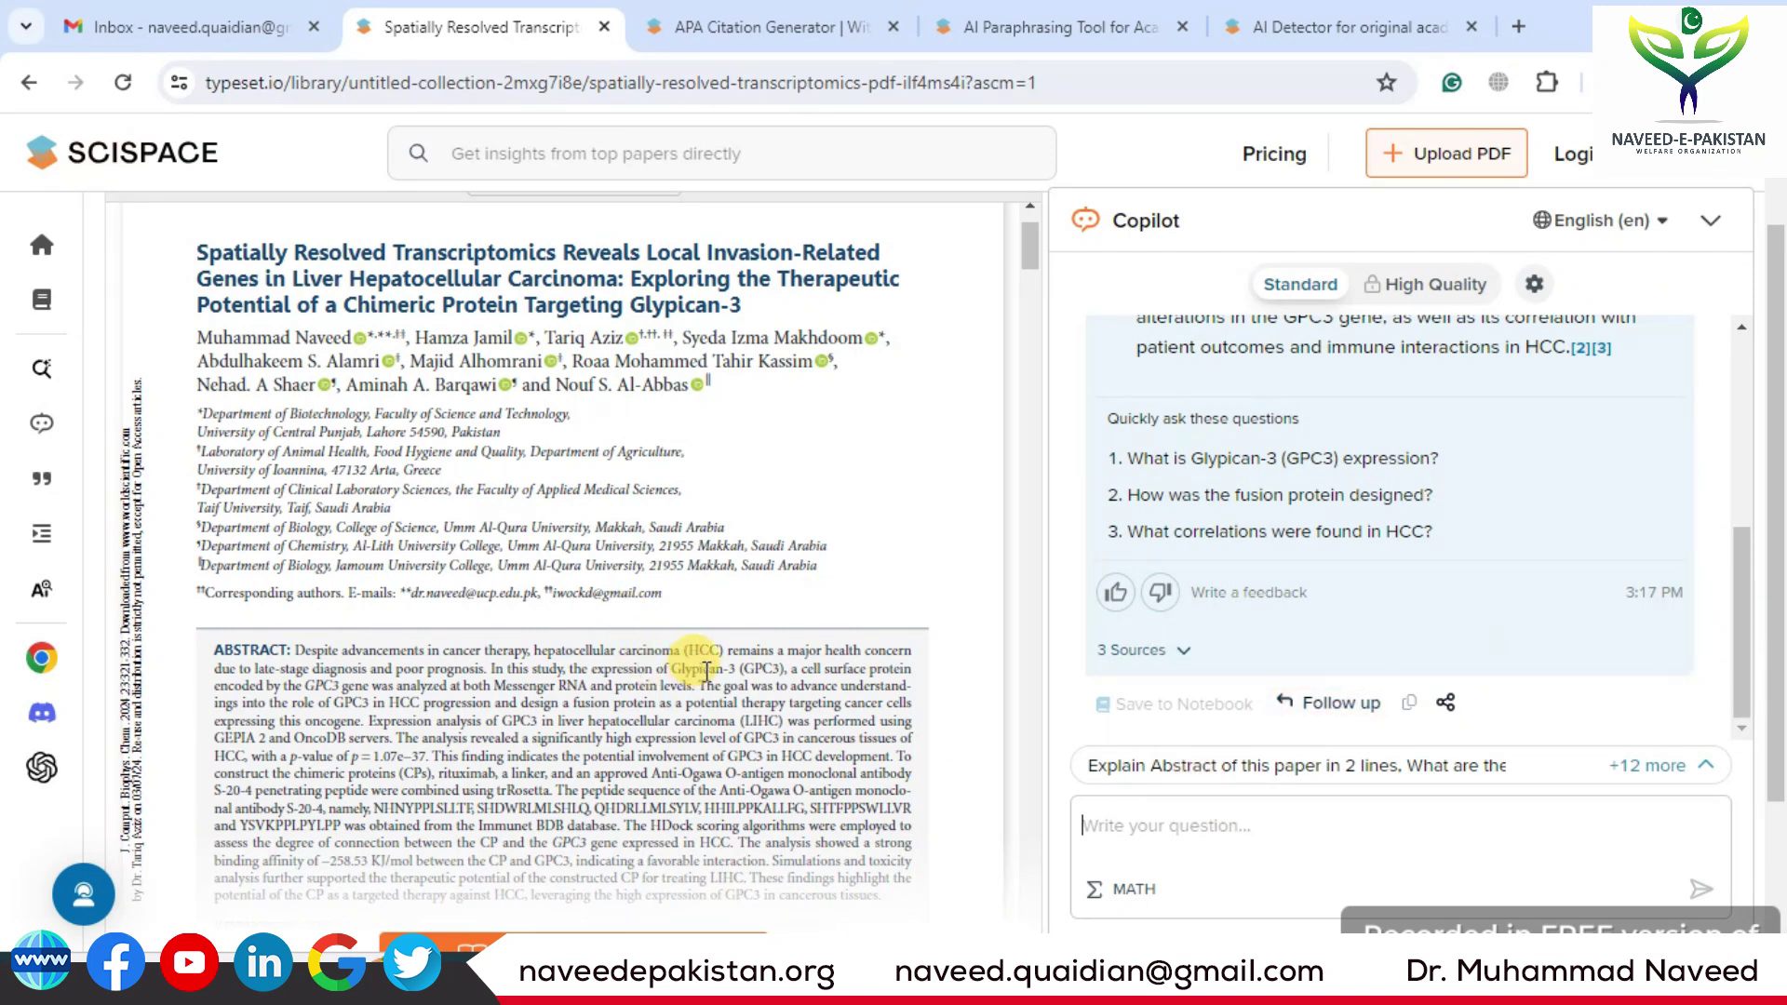
Have Copilot explain the paragraph under section 2.1 of Materials and Methods, from "This study analyzed" through "(CPTAC) database".
{"action": "scroll", "coordinate": [706, 671], "scroll_direction": "down", "scroll_amount": 3}
{"action": "scroll", "coordinate": [706, 670], "scroll_direction": "down", "scroll_amount": 9}
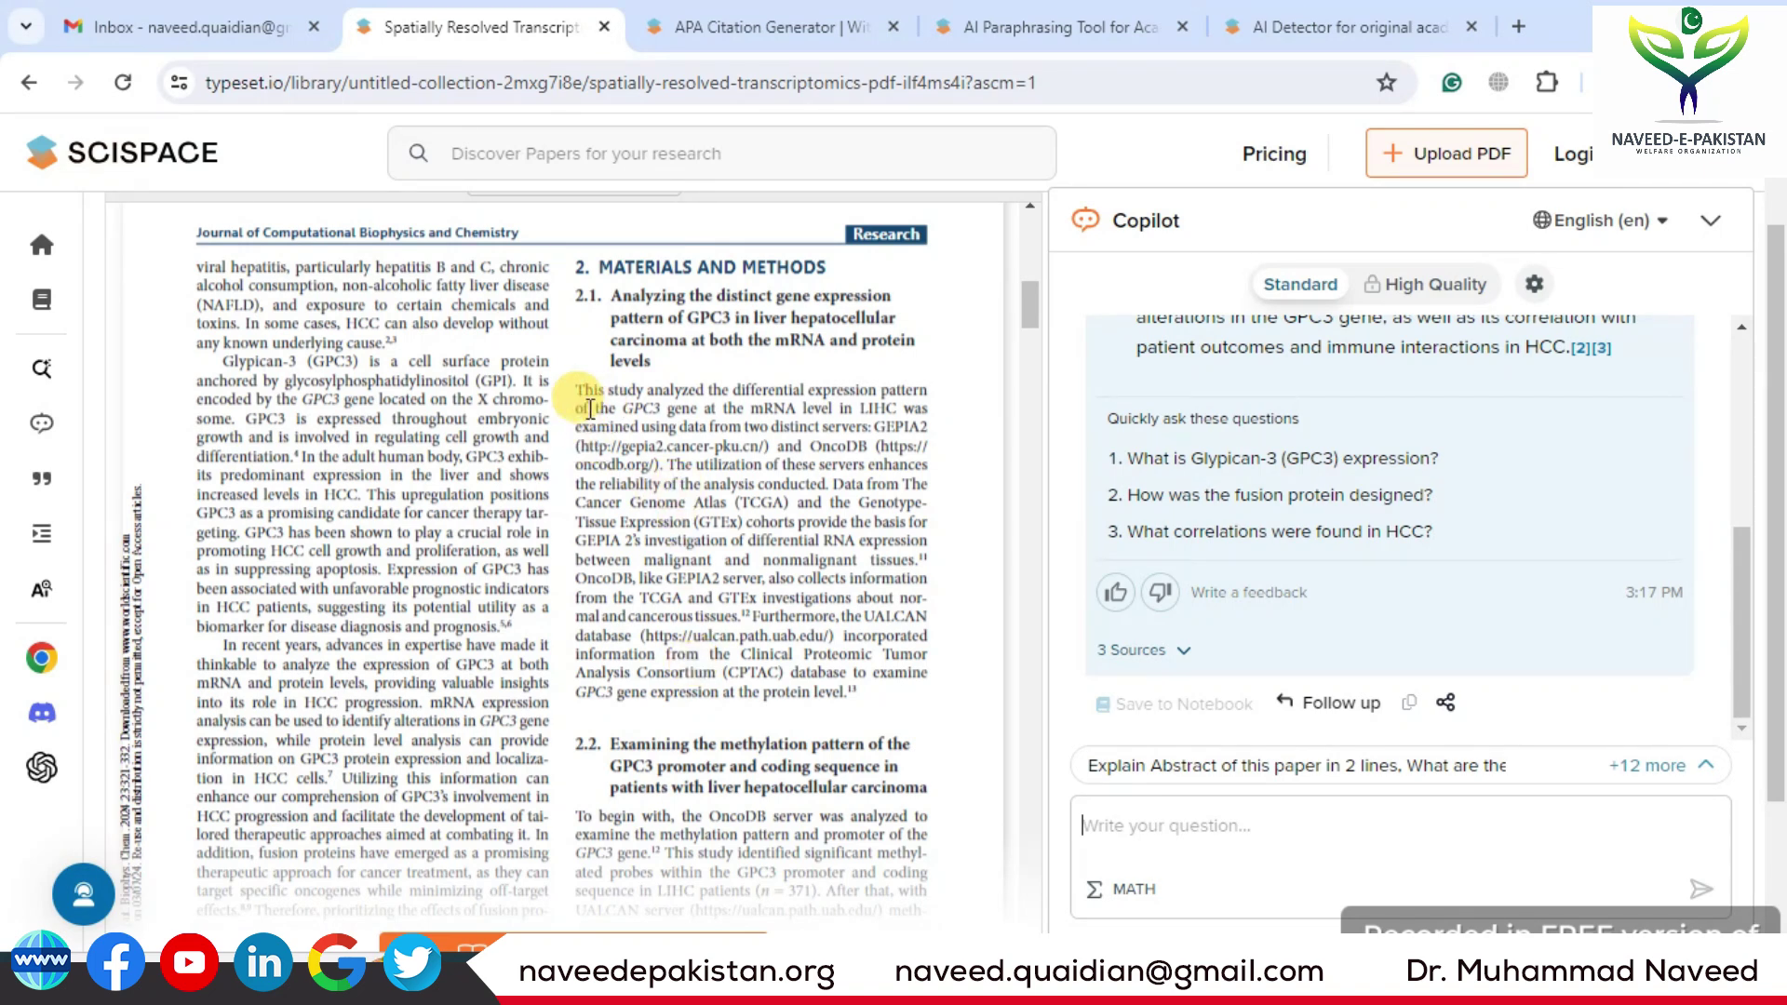
{"action": "left_click_drag", "start_coordinate": [578, 385], "coordinate": [826, 679]}
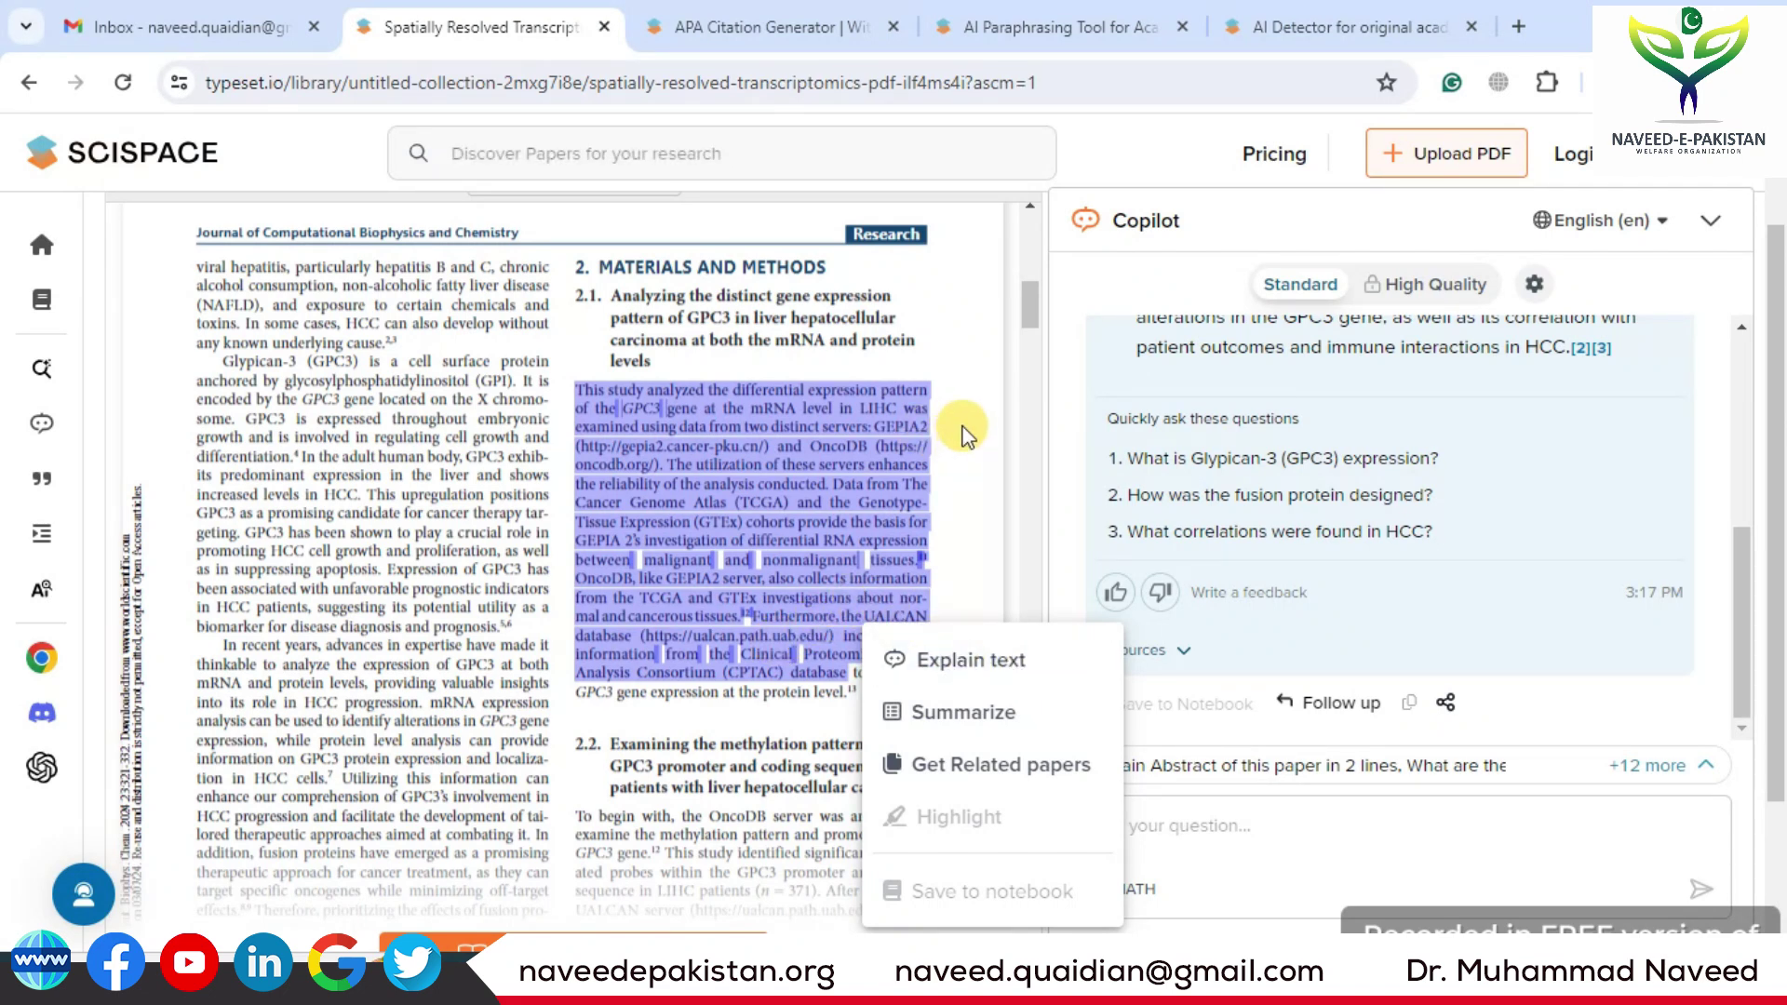
{"action": "left_click", "coordinate": [968, 662]}
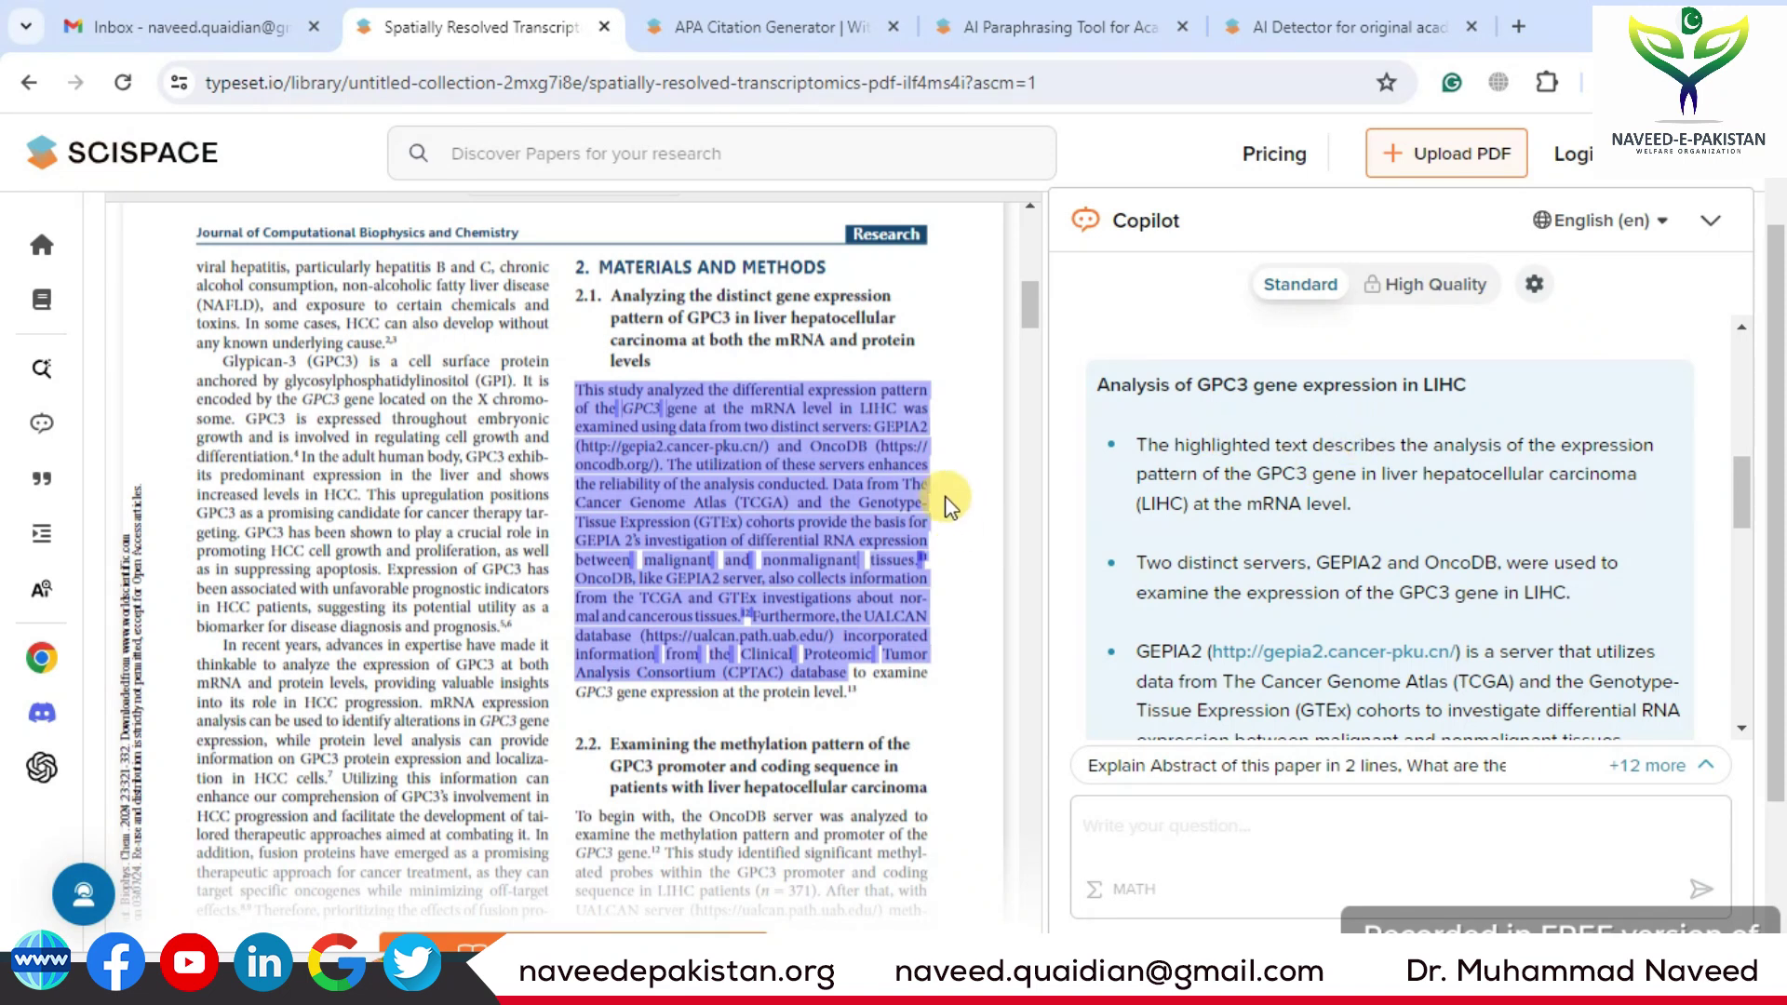
Read through Copilot's explanation of the section 2.1 paragraph and skim the following pages of the paper.
{"action": "scroll", "coordinate": [1137, 567], "scroll_direction": "down", "scroll_amount": 7}
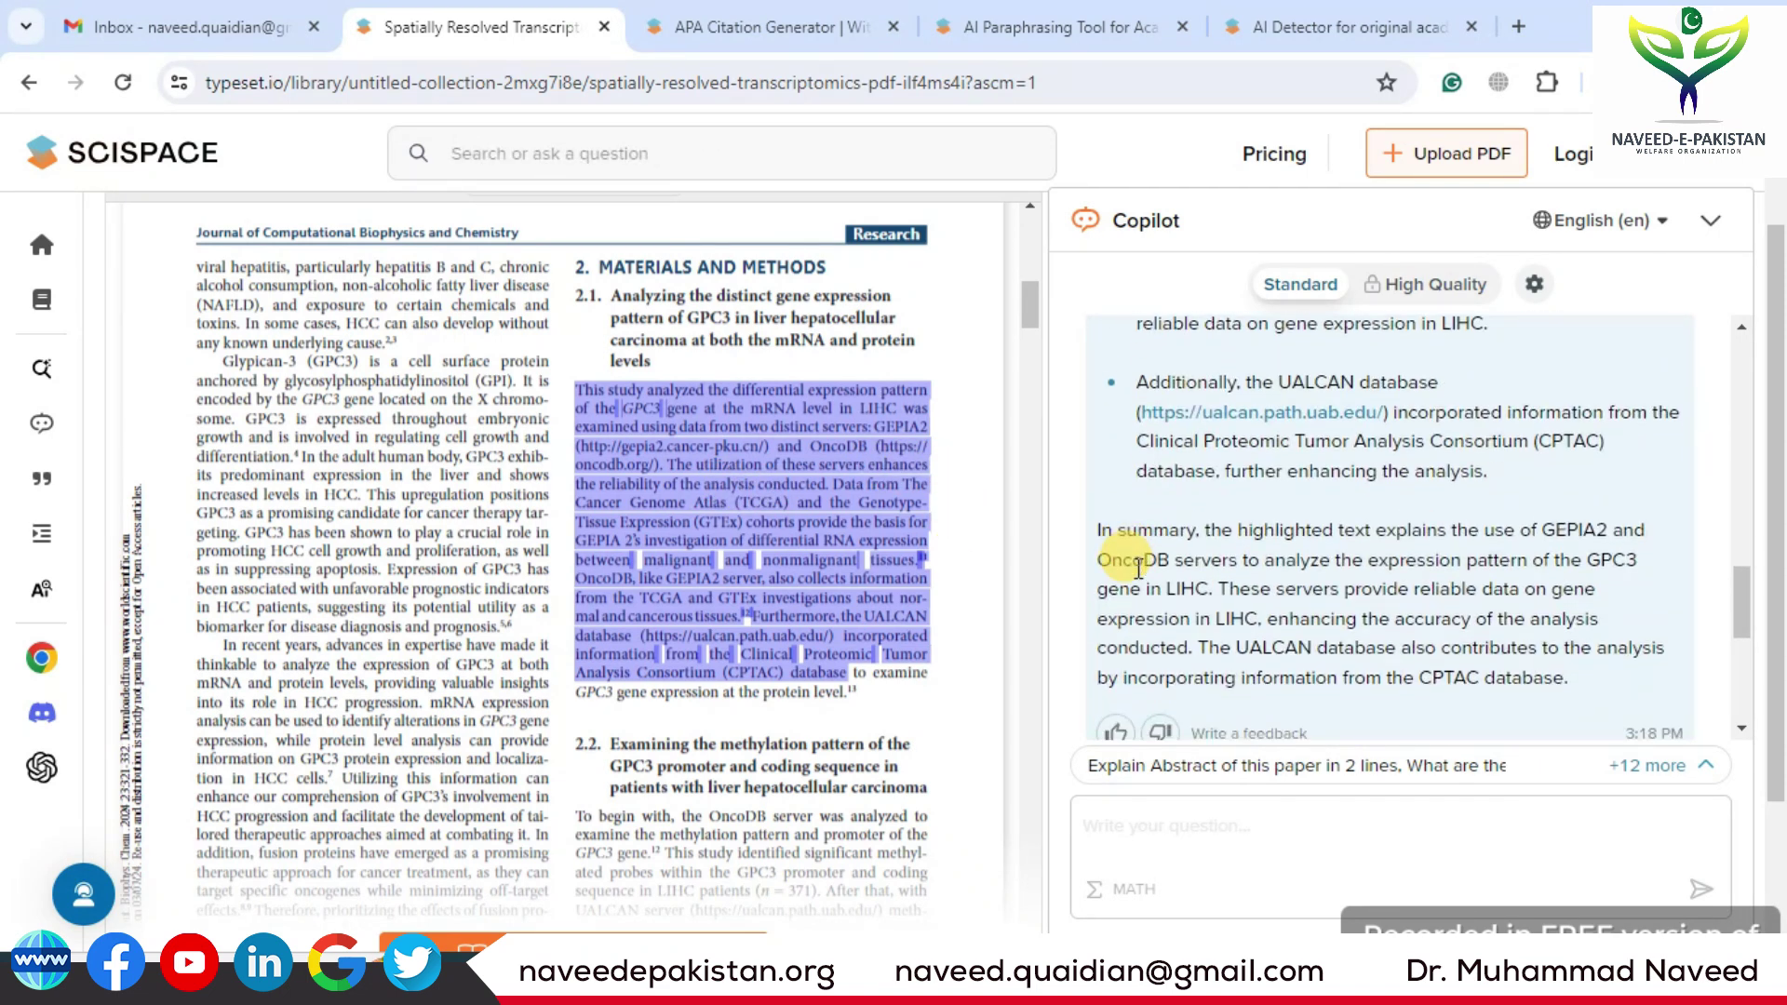
{"action": "scroll", "coordinate": [1129, 559], "scroll_direction": "up", "scroll_amount": 5}
{"action": "left_click", "coordinate": [826, 312]}
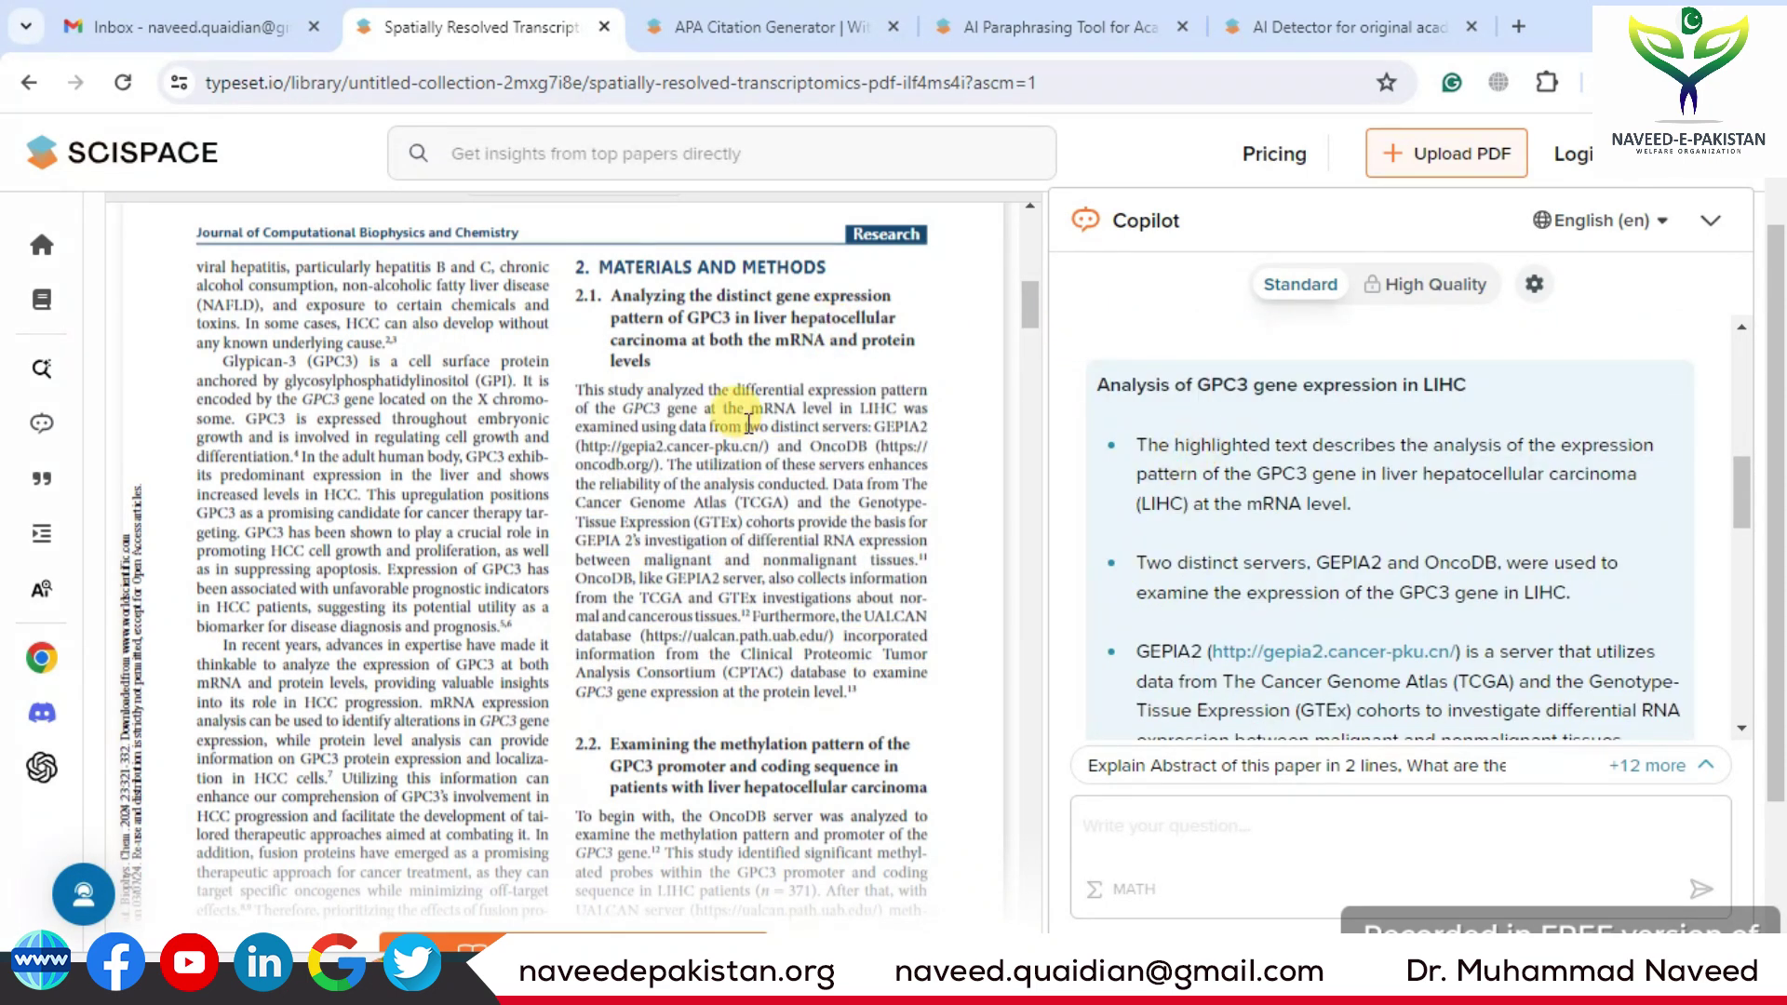
{"action": "scroll", "coordinate": [754, 430], "scroll_direction": "down", "scroll_amount": 15}
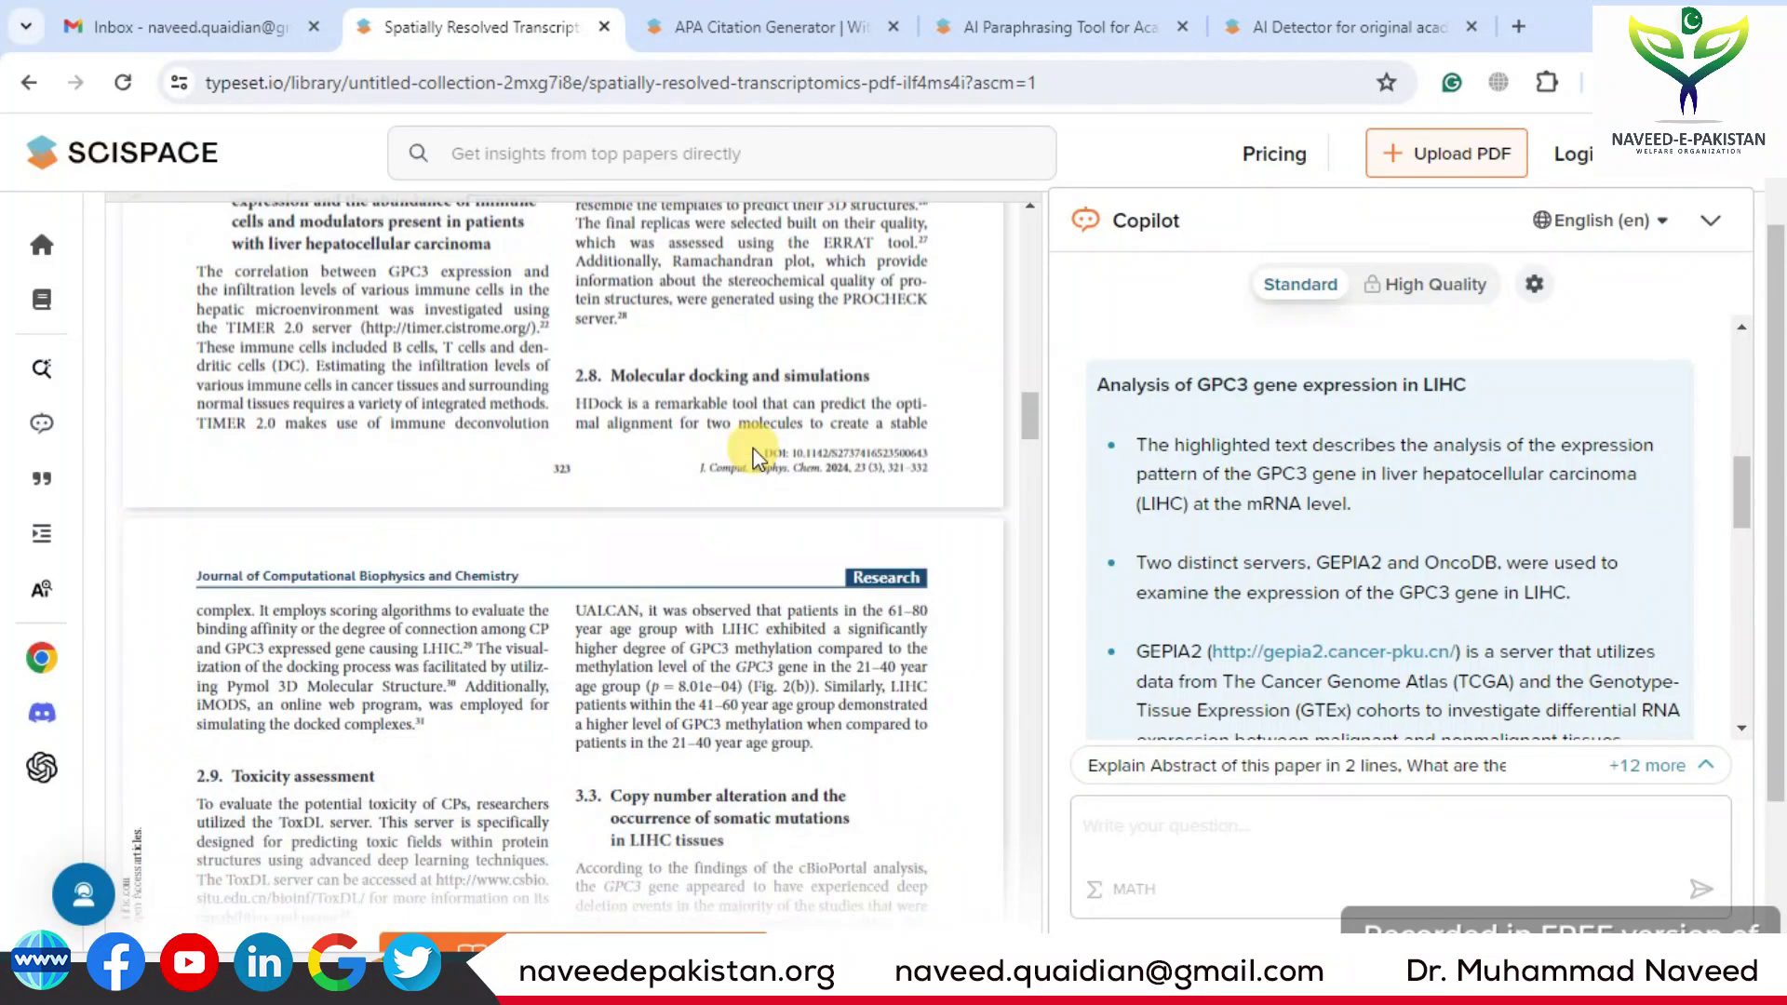
{"action": "scroll", "coordinate": [750, 454], "scroll_direction": "down", "scroll_amount": 5}
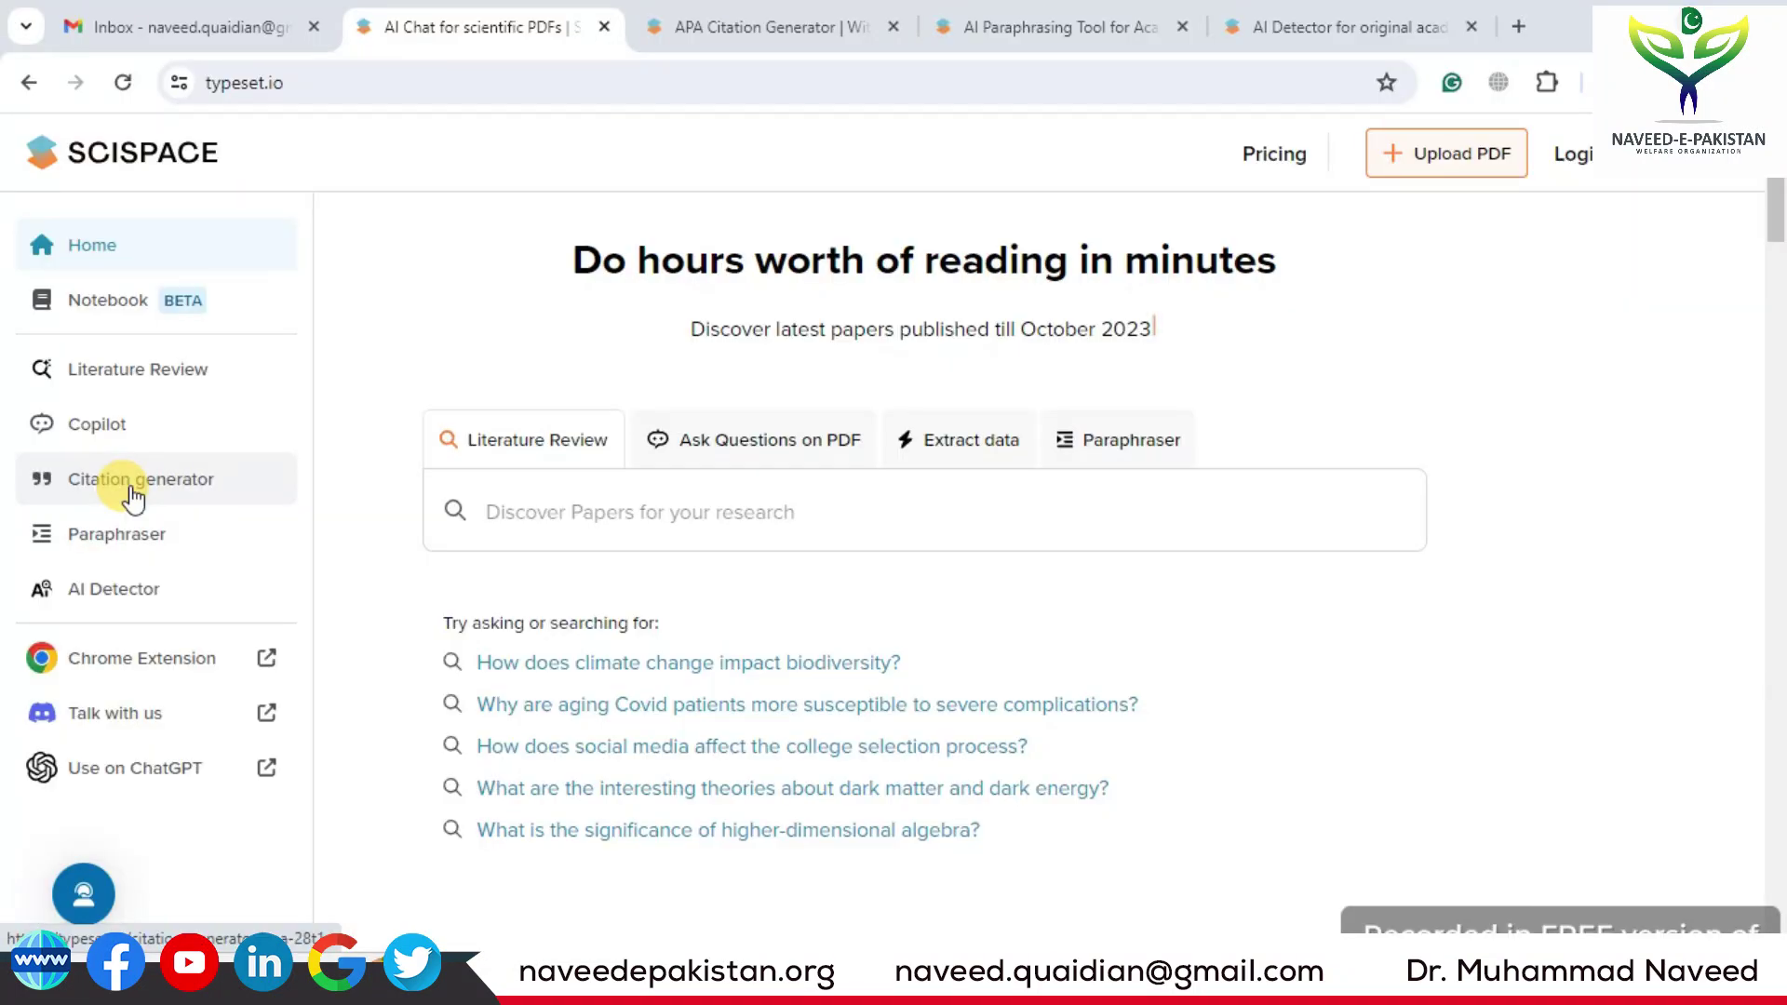
Switch to the citation generator, browse the available citation styles, and choose Acta Naturae.
{"action": "left_click", "coordinate": [732, 26]}
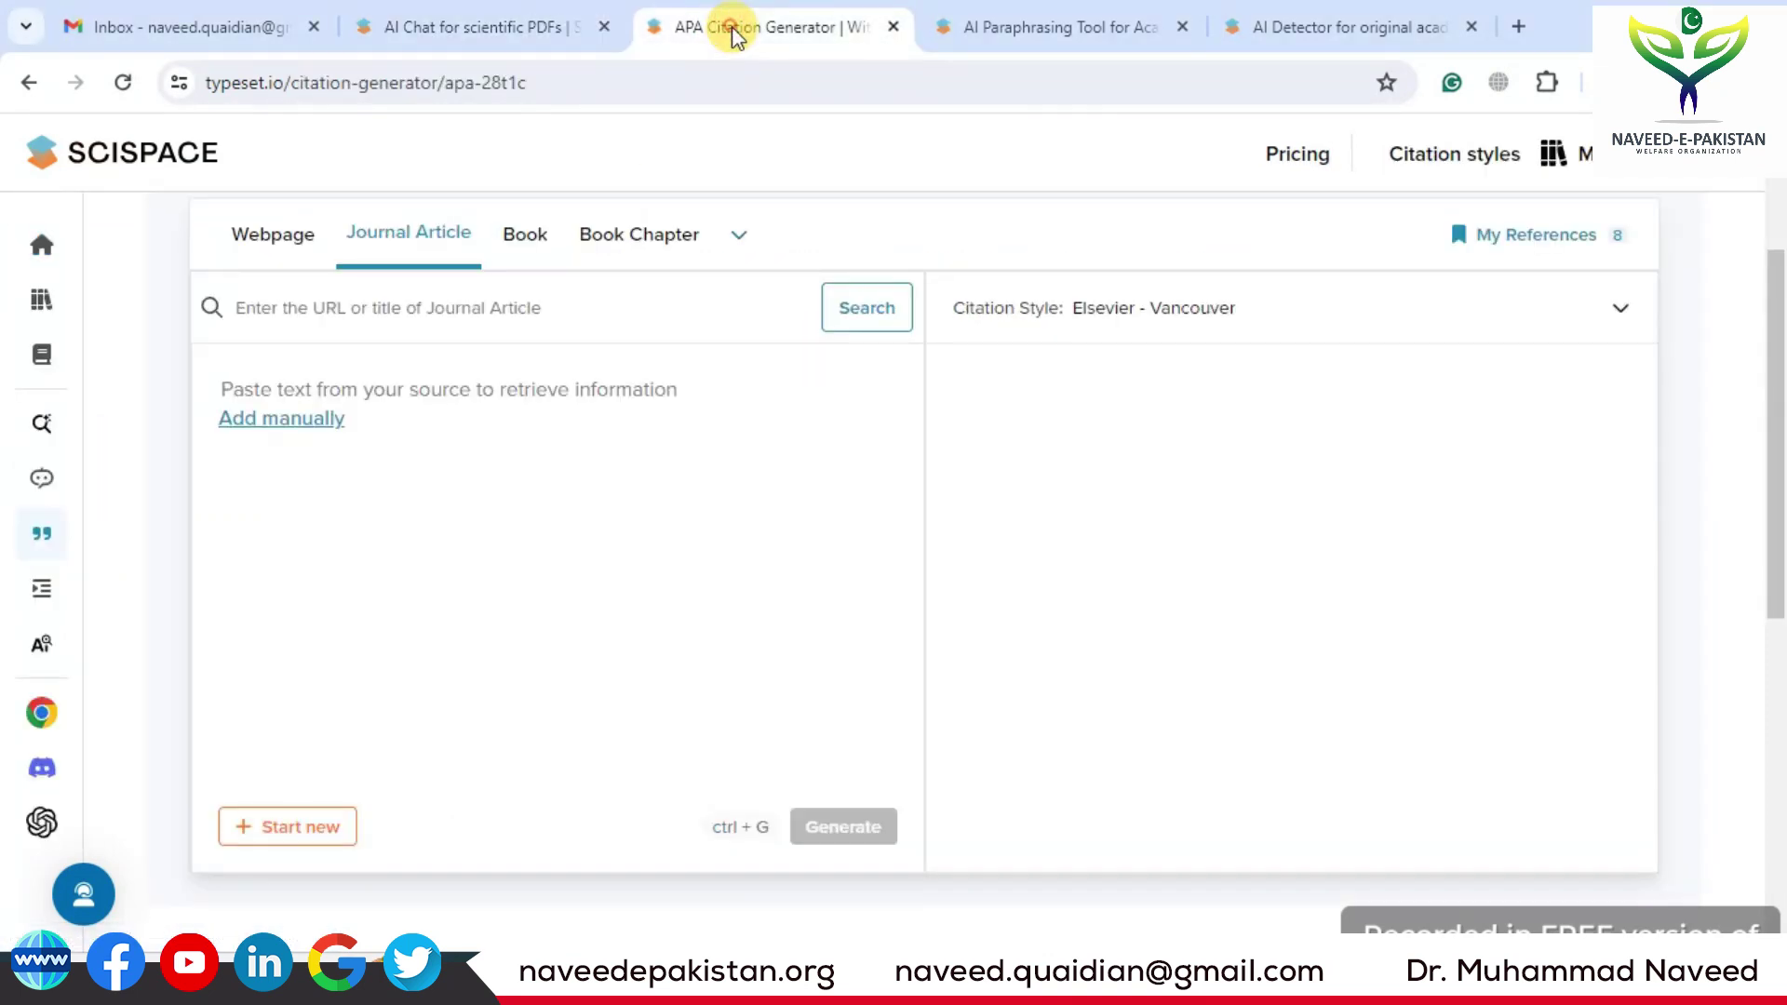
{"action": "scroll", "coordinate": [1145, 259], "scroll_direction": "up", "scroll_amount": 3}
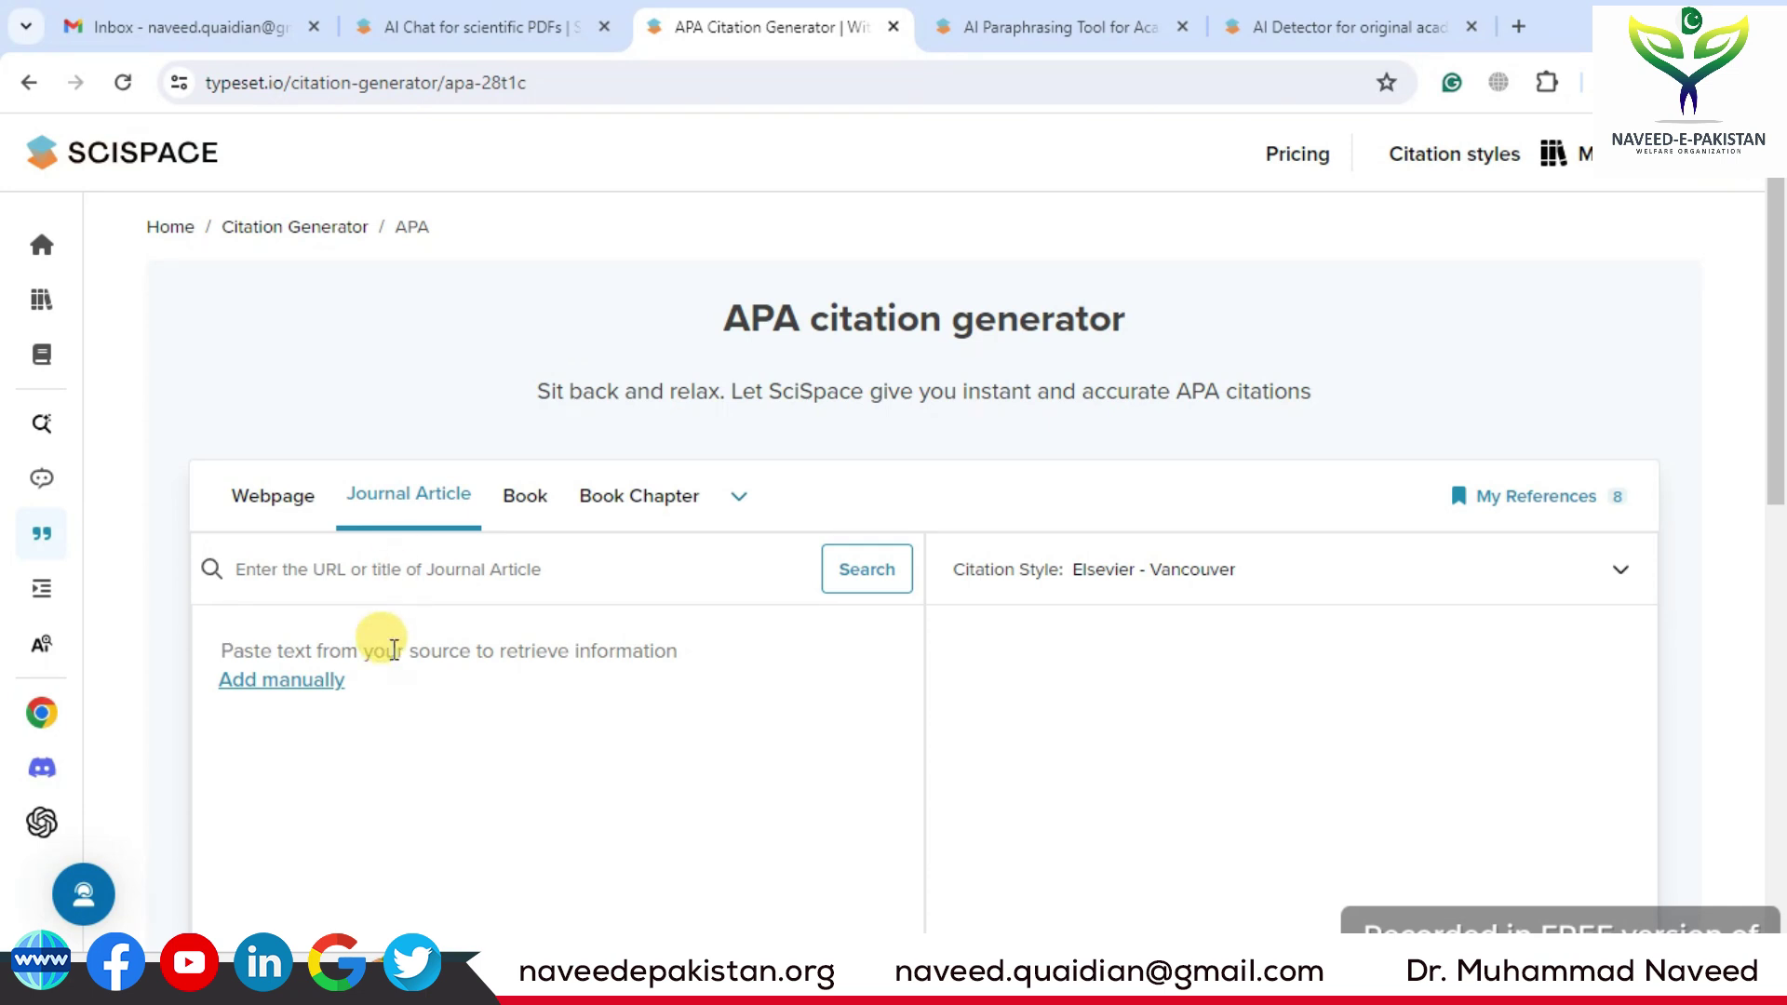
{"action": "left_click", "coordinate": [1620, 571]}
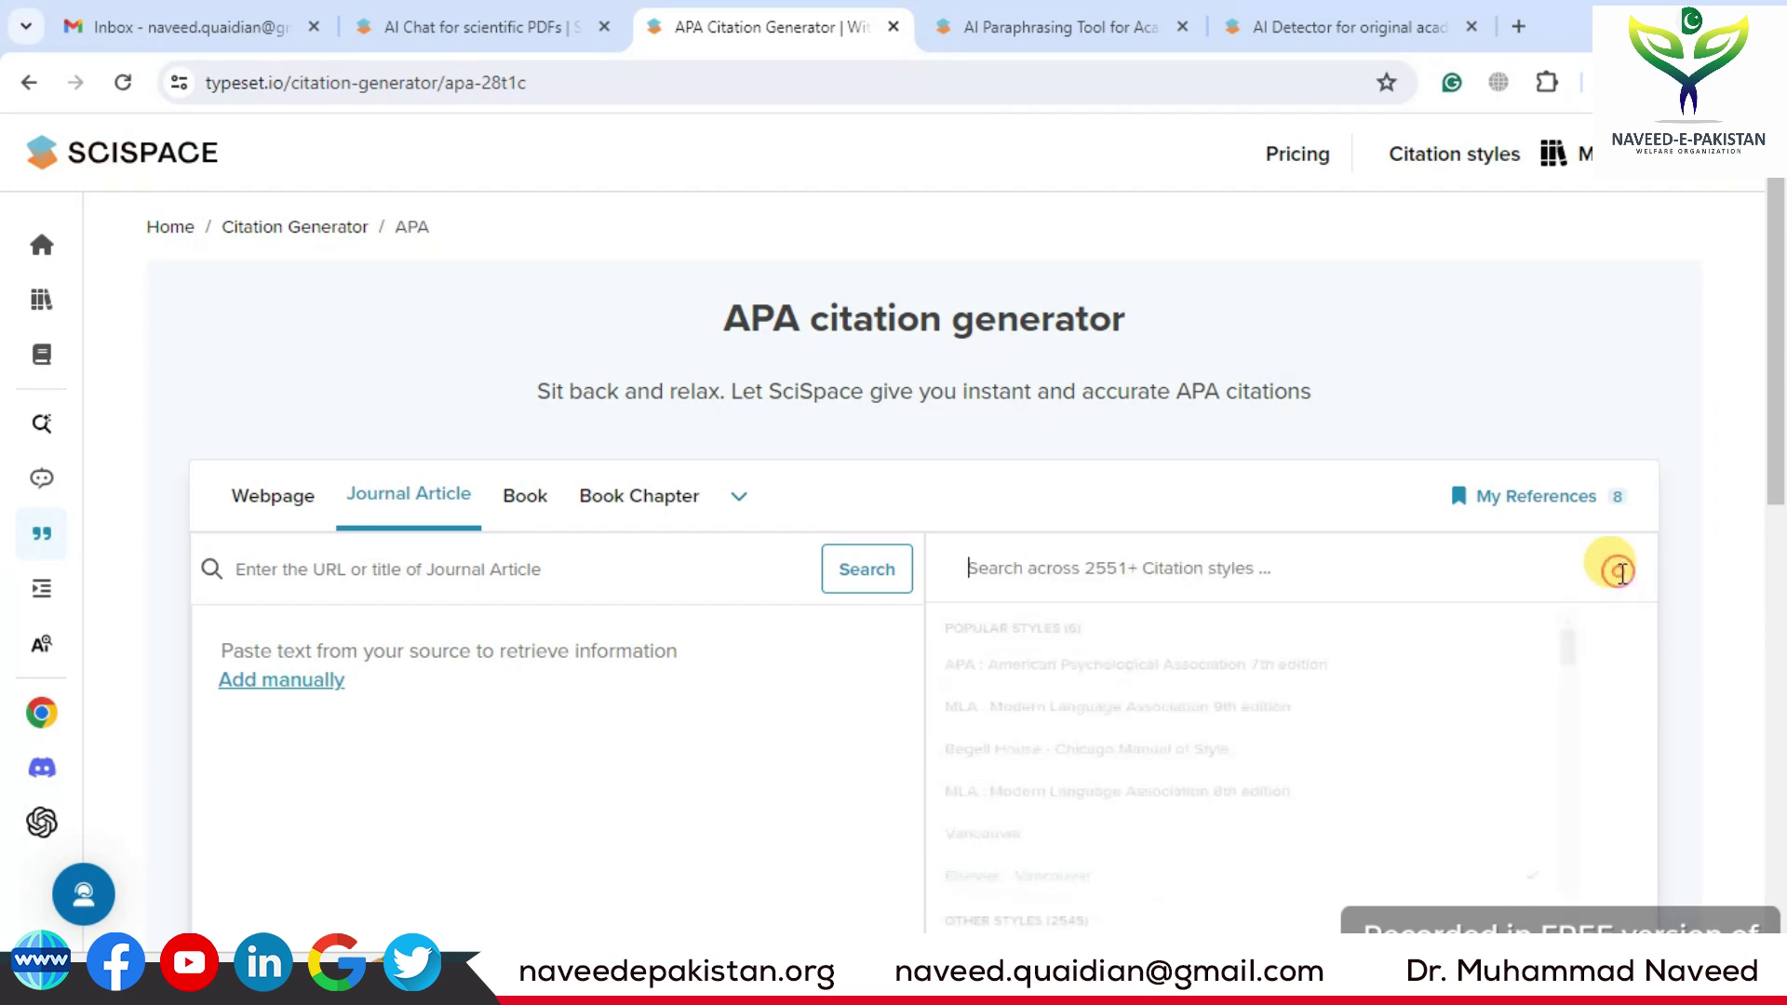
{"action": "scroll", "coordinate": [1432, 708], "scroll_direction": "down", "scroll_amount": 3}
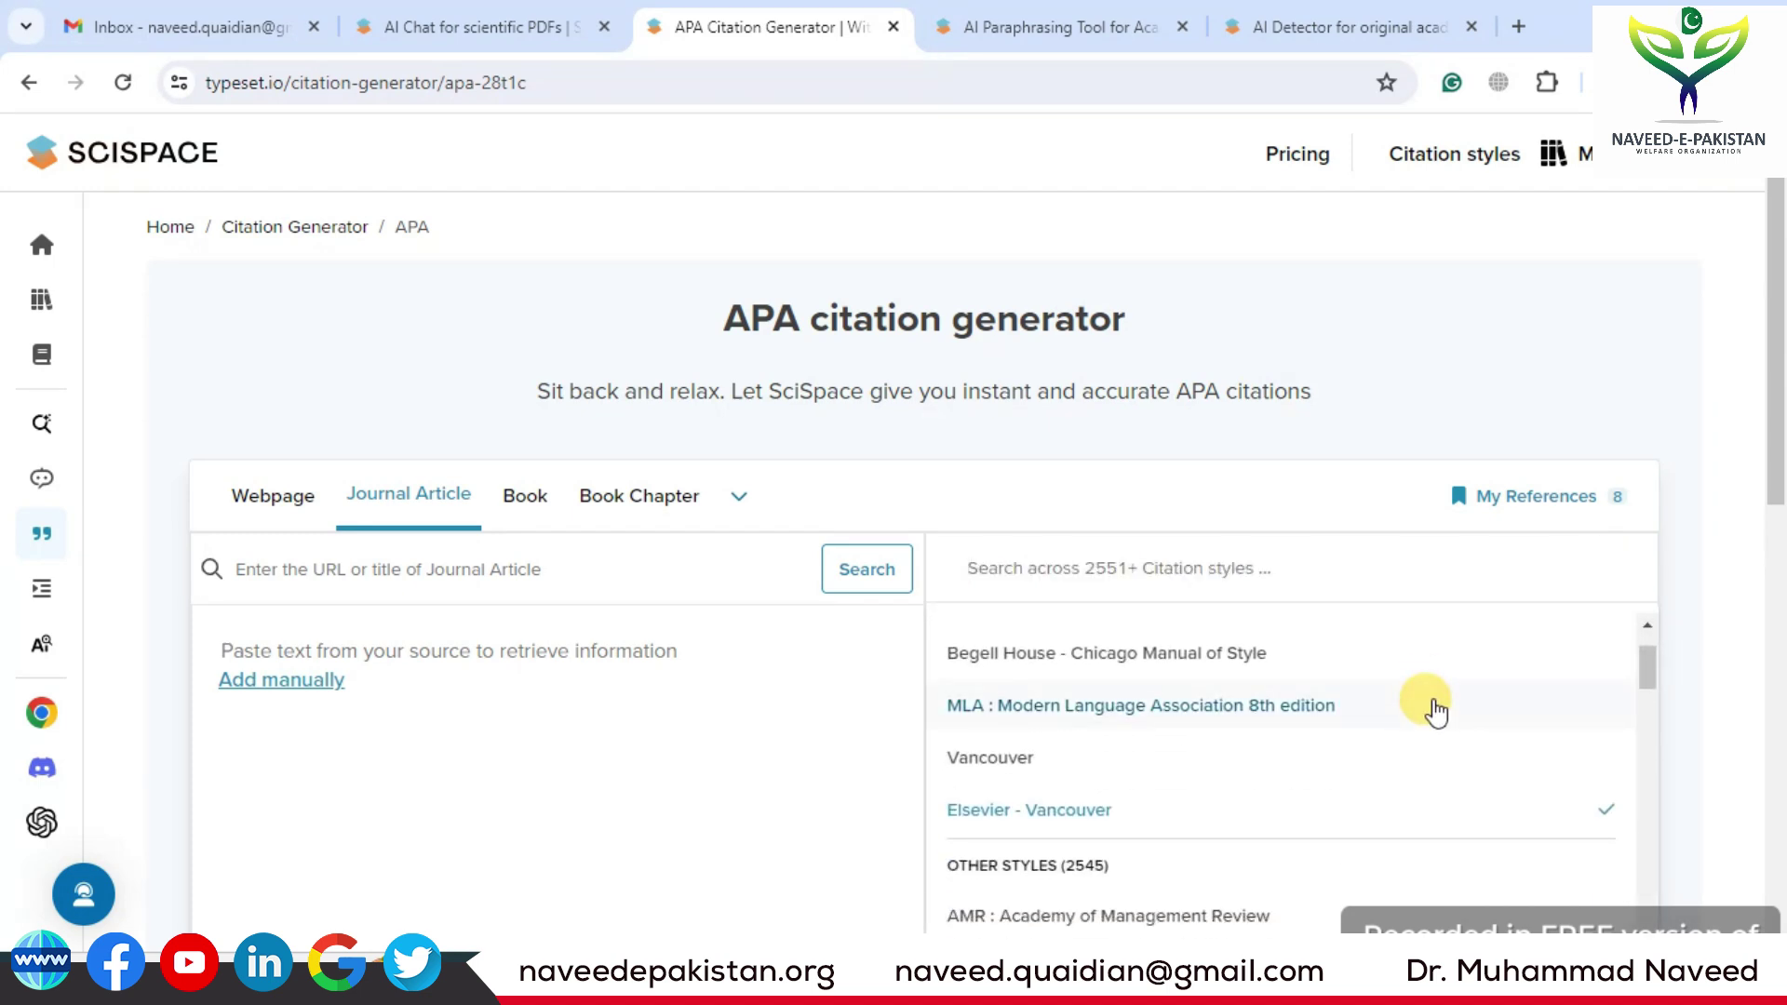
{"action": "scroll", "coordinate": [1437, 712], "scroll_direction": "down", "scroll_amount": 5}
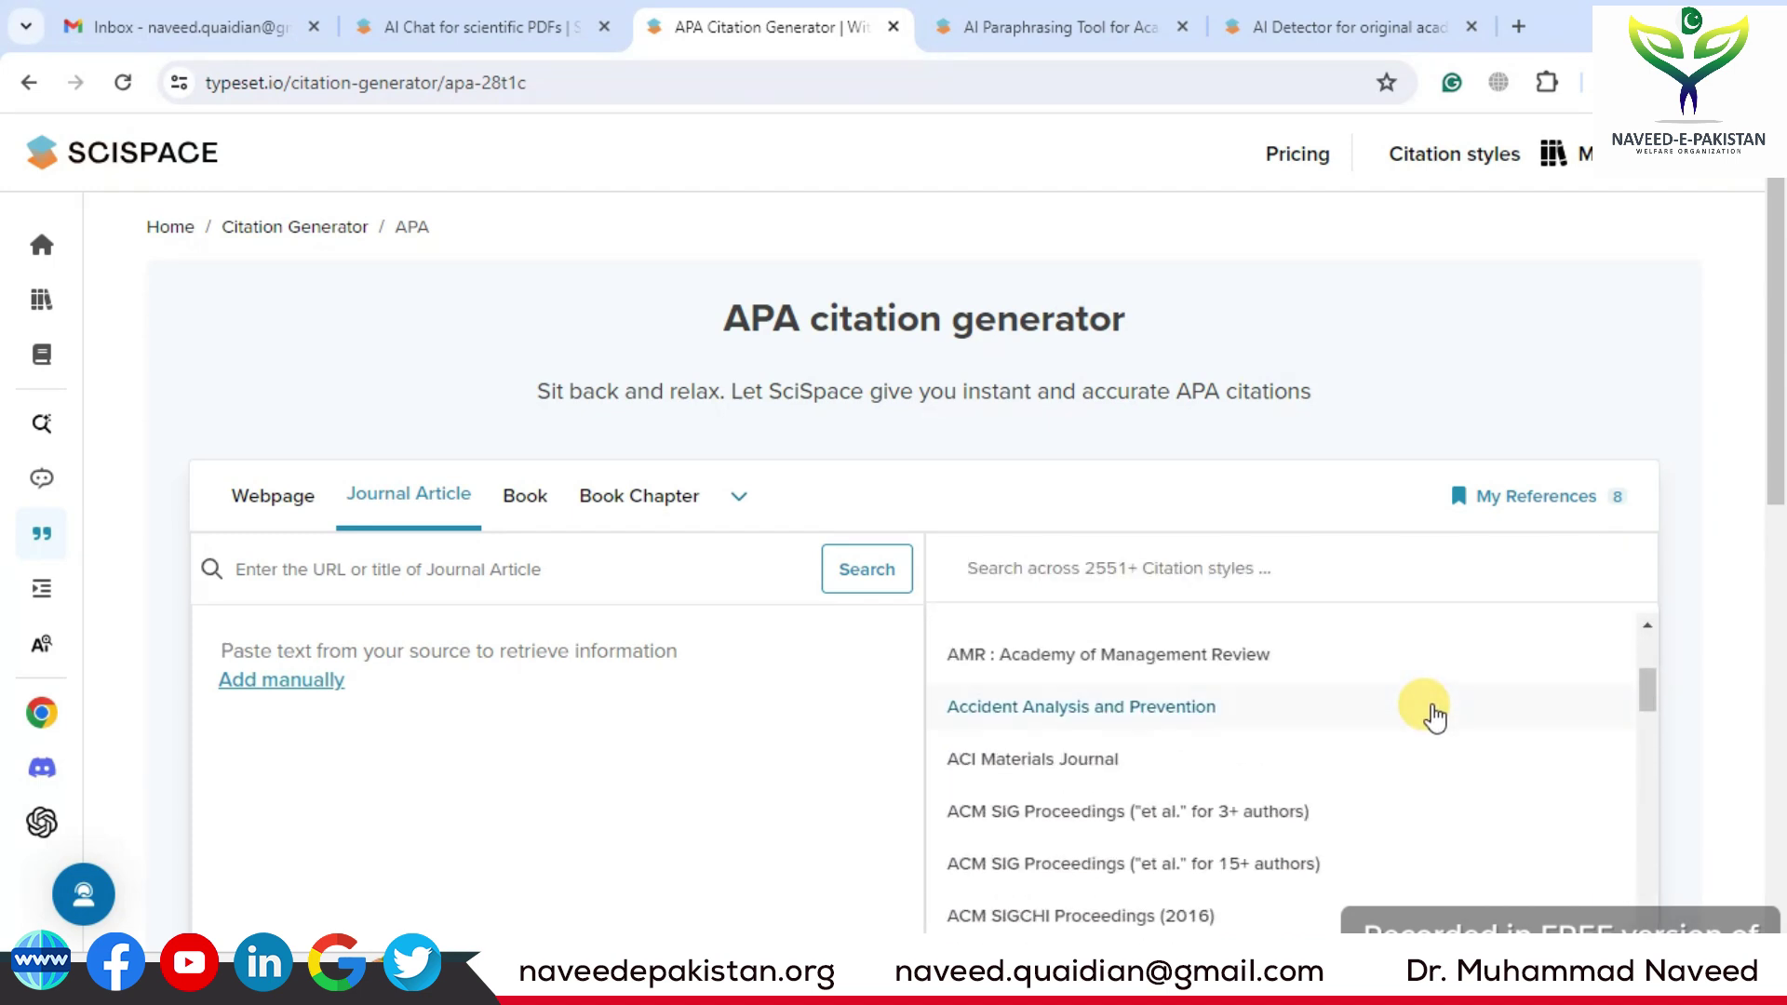
{"action": "scroll", "coordinate": [1434, 717], "scroll_direction": "down", "scroll_amount": 2}
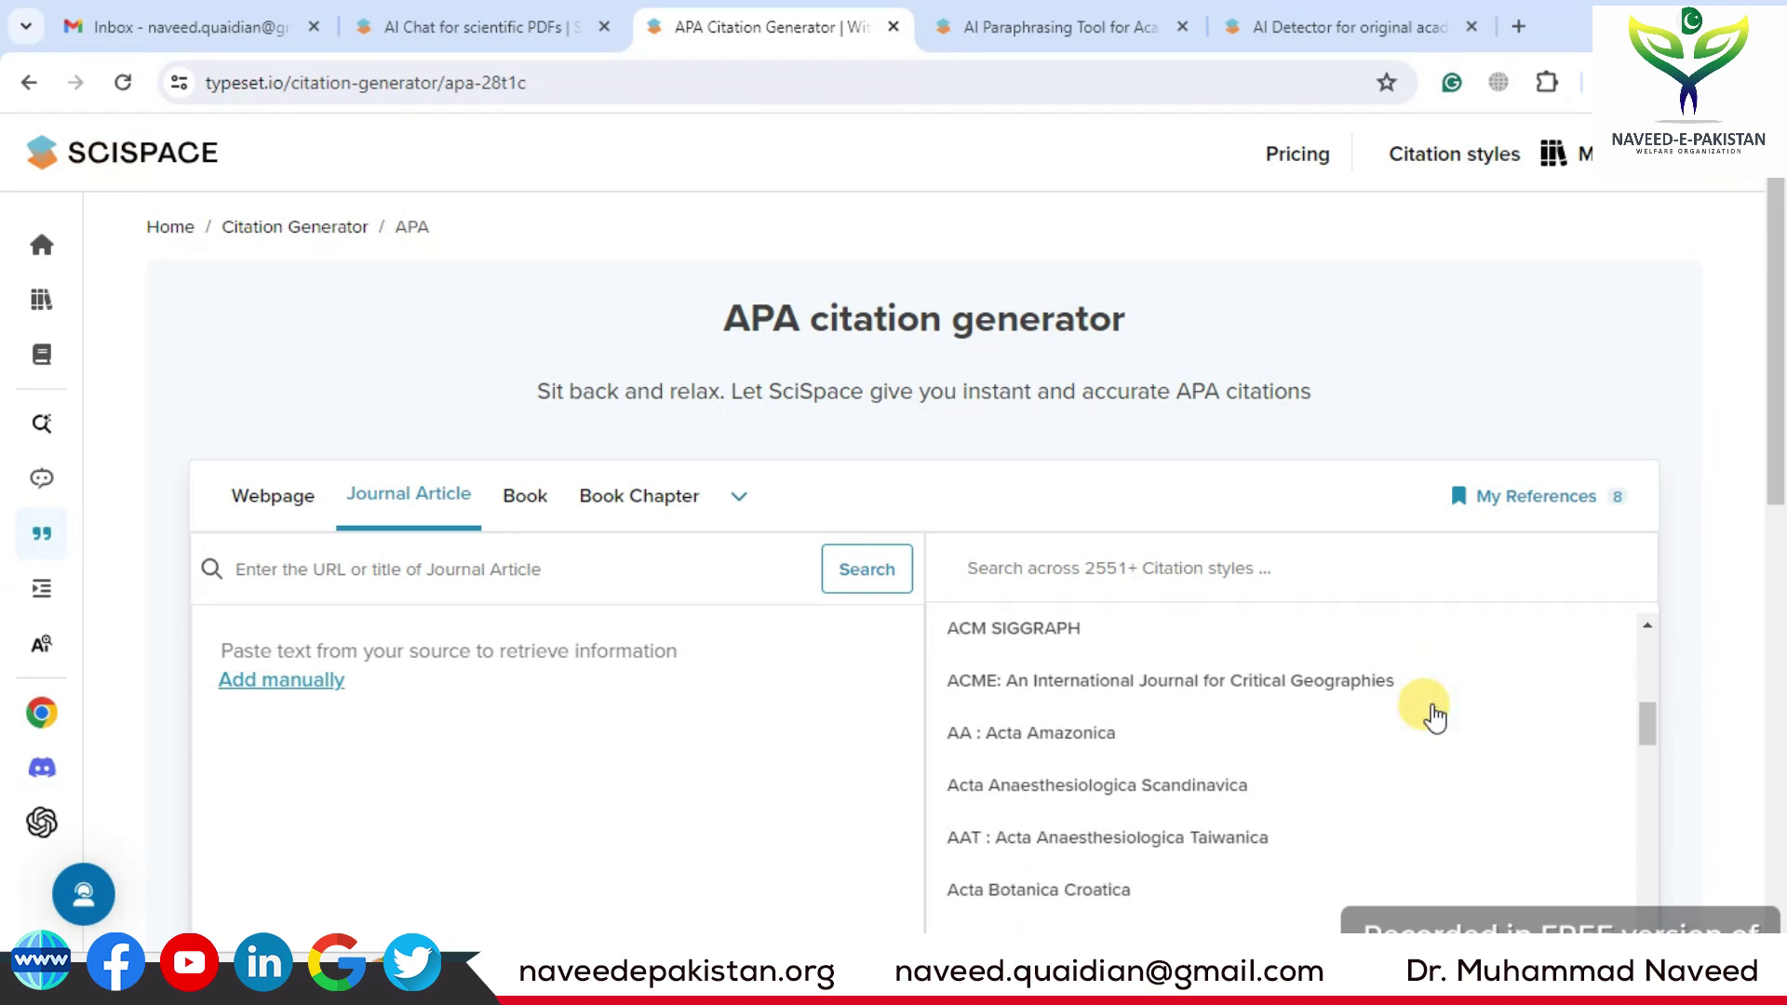
{"action": "scroll", "coordinate": [1434, 717], "scroll_direction": "down", "scroll_amount": 4}
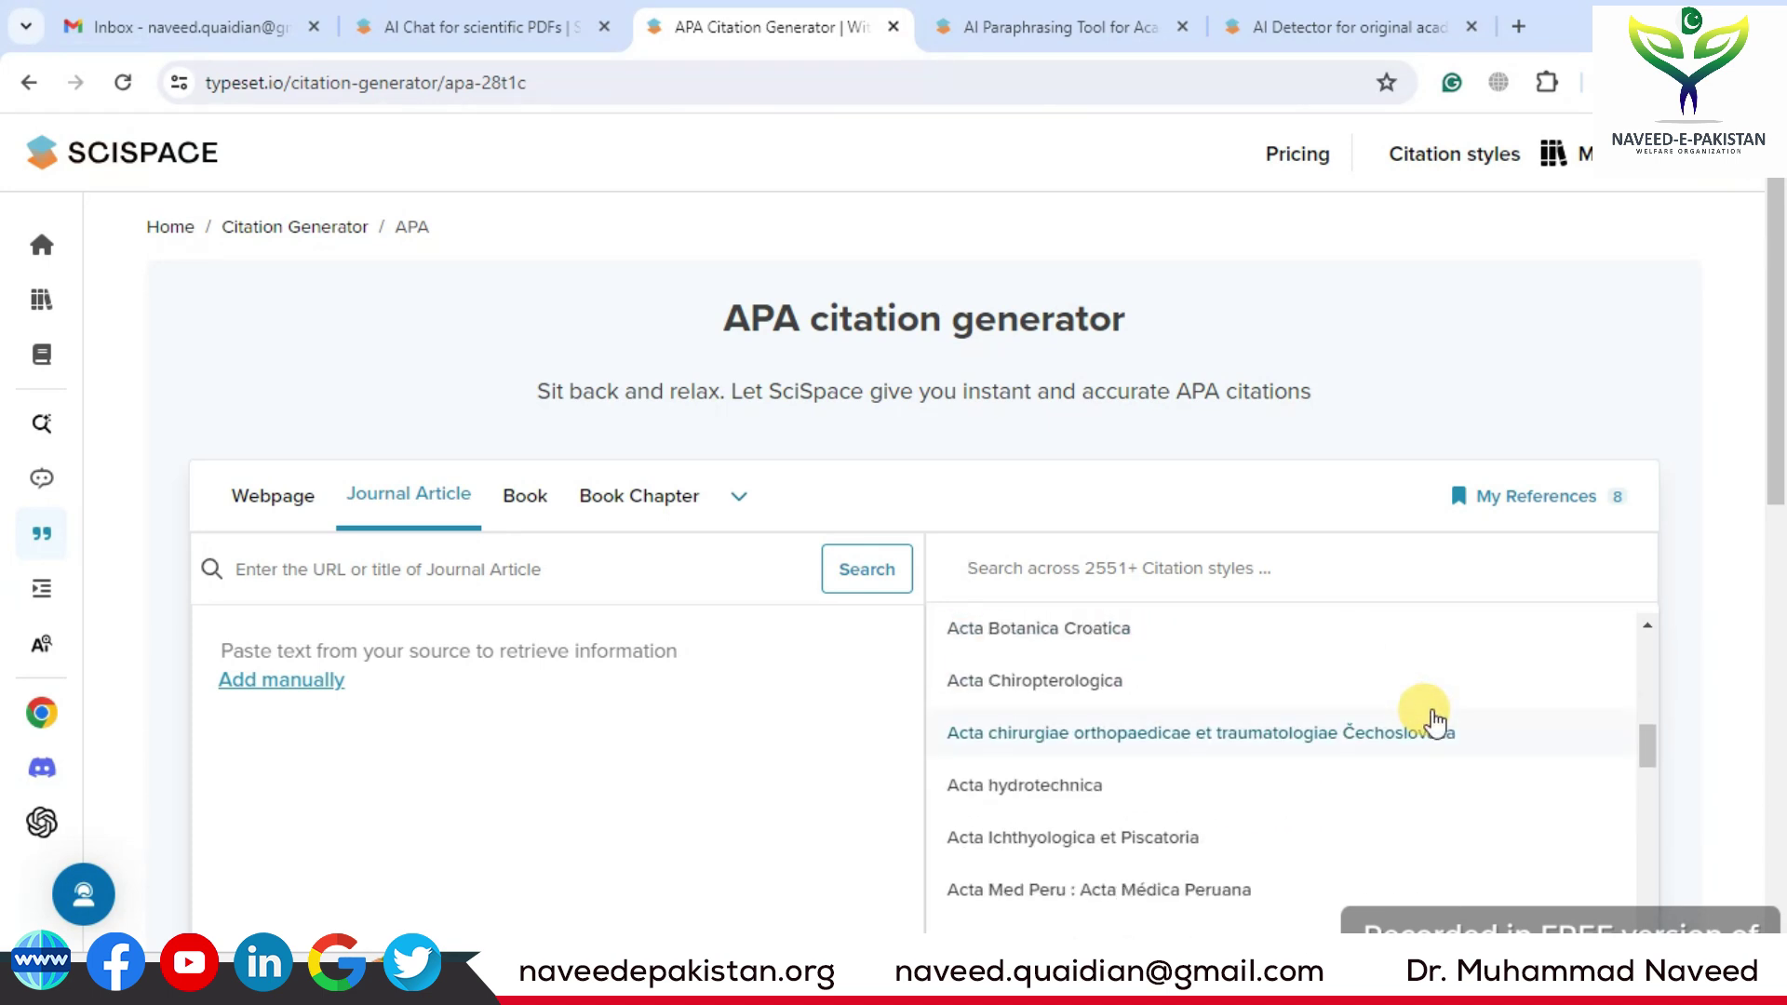
{"action": "scroll", "coordinate": [1433, 722], "scroll_direction": "down", "scroll_amount": 2}
{"action": "scroll", "coordinate": [1429, 722], "scroll_direction": "down", "scroll_amount": 4}
{"action": "scroll", "coordinate": [1425, 723], "scroll_direction": "up", "scroll_amount": 2}
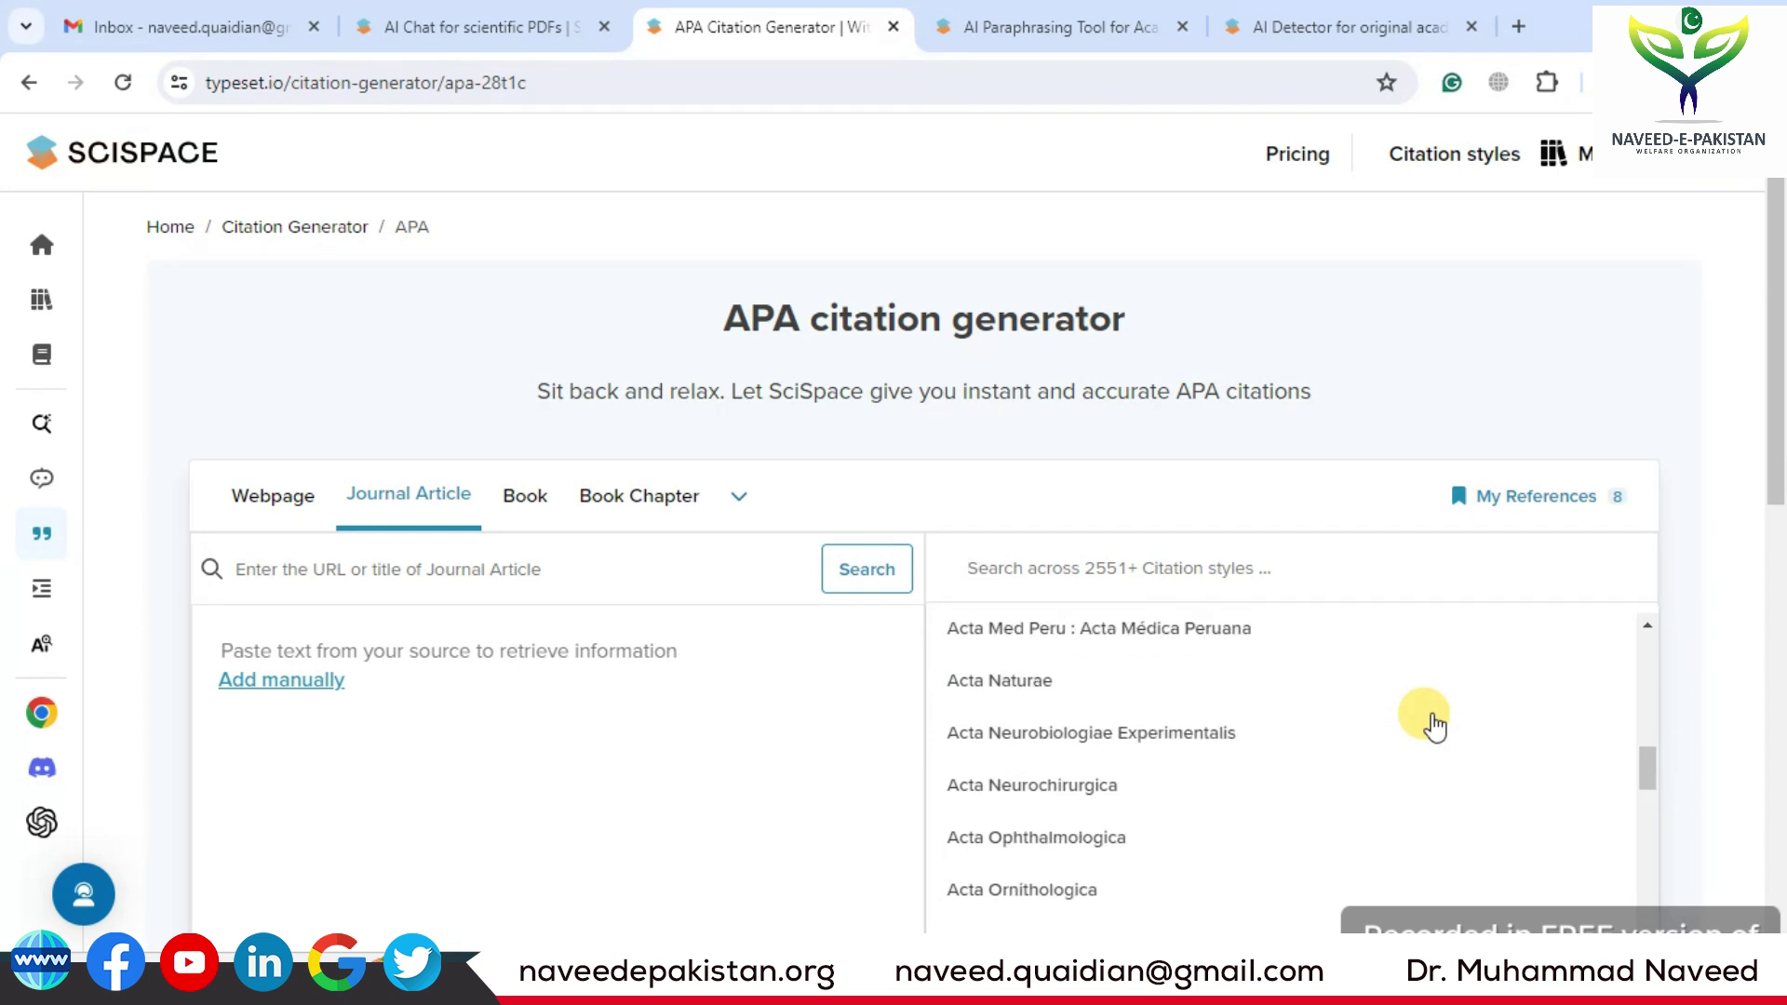
{"action": "left_click", "coordinate": [1036, 686]}
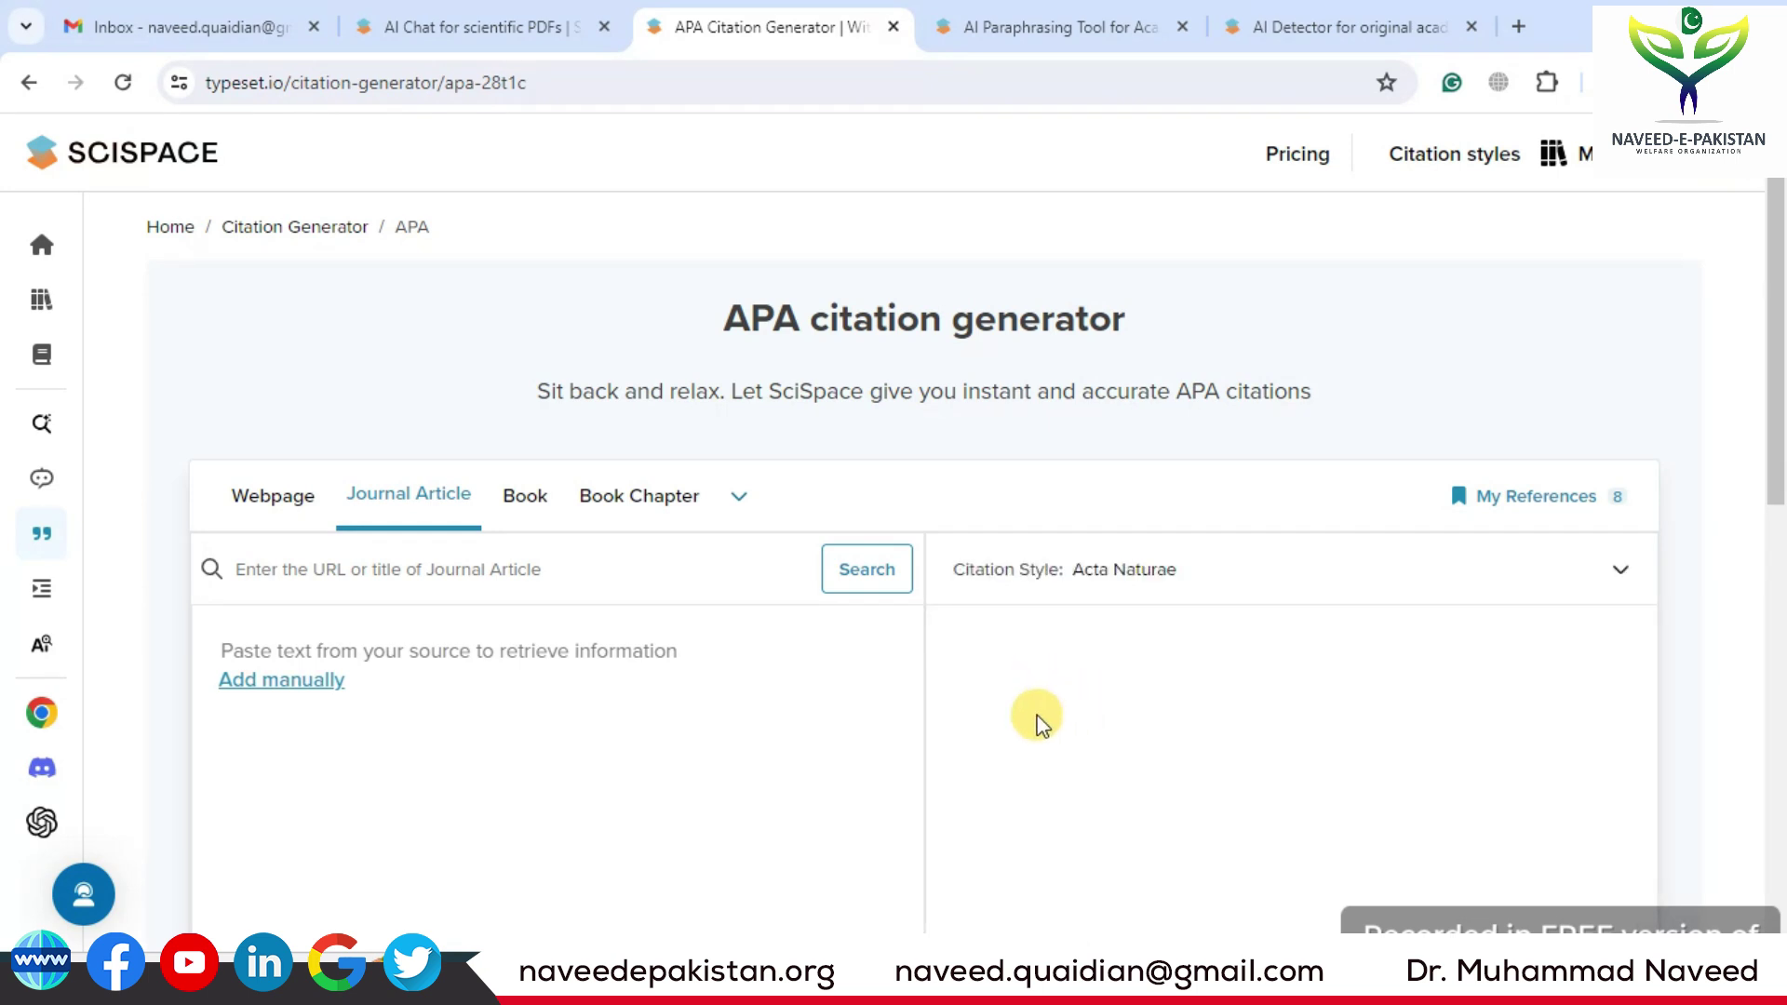
Look over the Webpage and Book citation forms and start a new, empty Journal Article citation.
{"action": "scroll", "coordinate": [488, 711], "scroll_direction": "down", "scroll_amount": 3}
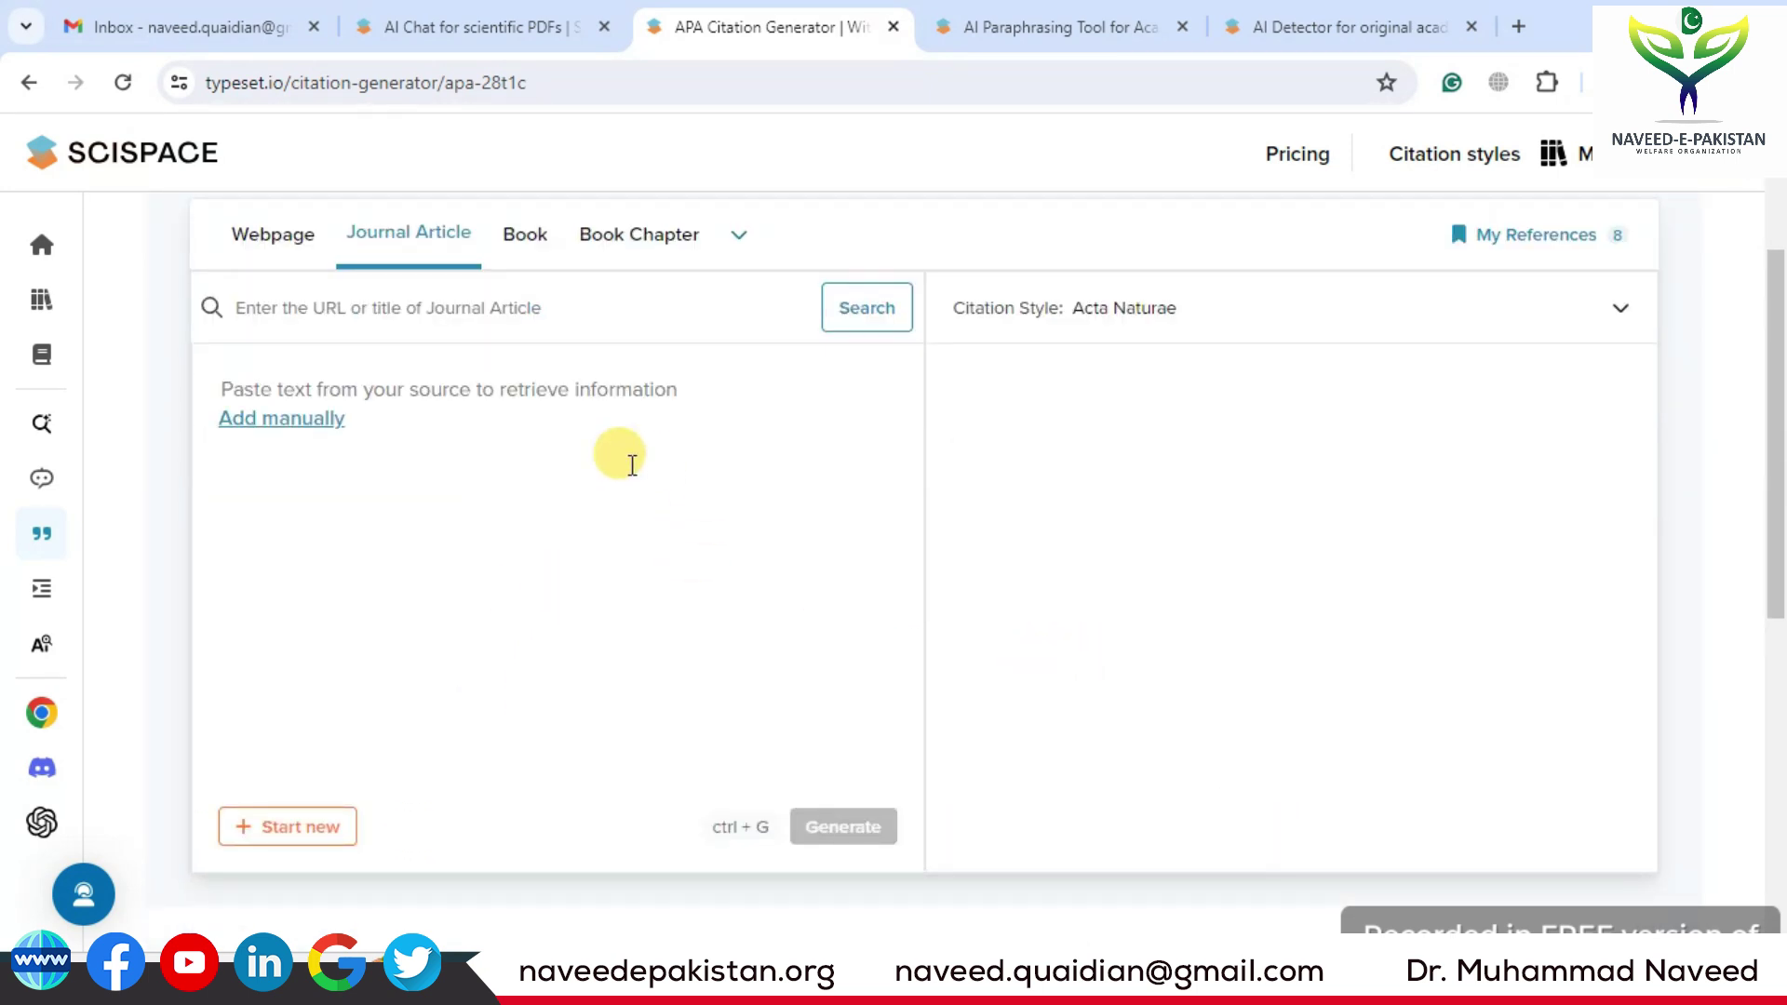
{"action": "left_click", "coordinate": [528, 395]}
{"action": "scroll", "coordinate": [346, 407], "scroll_direction": "up", "scroll_amount": 2}
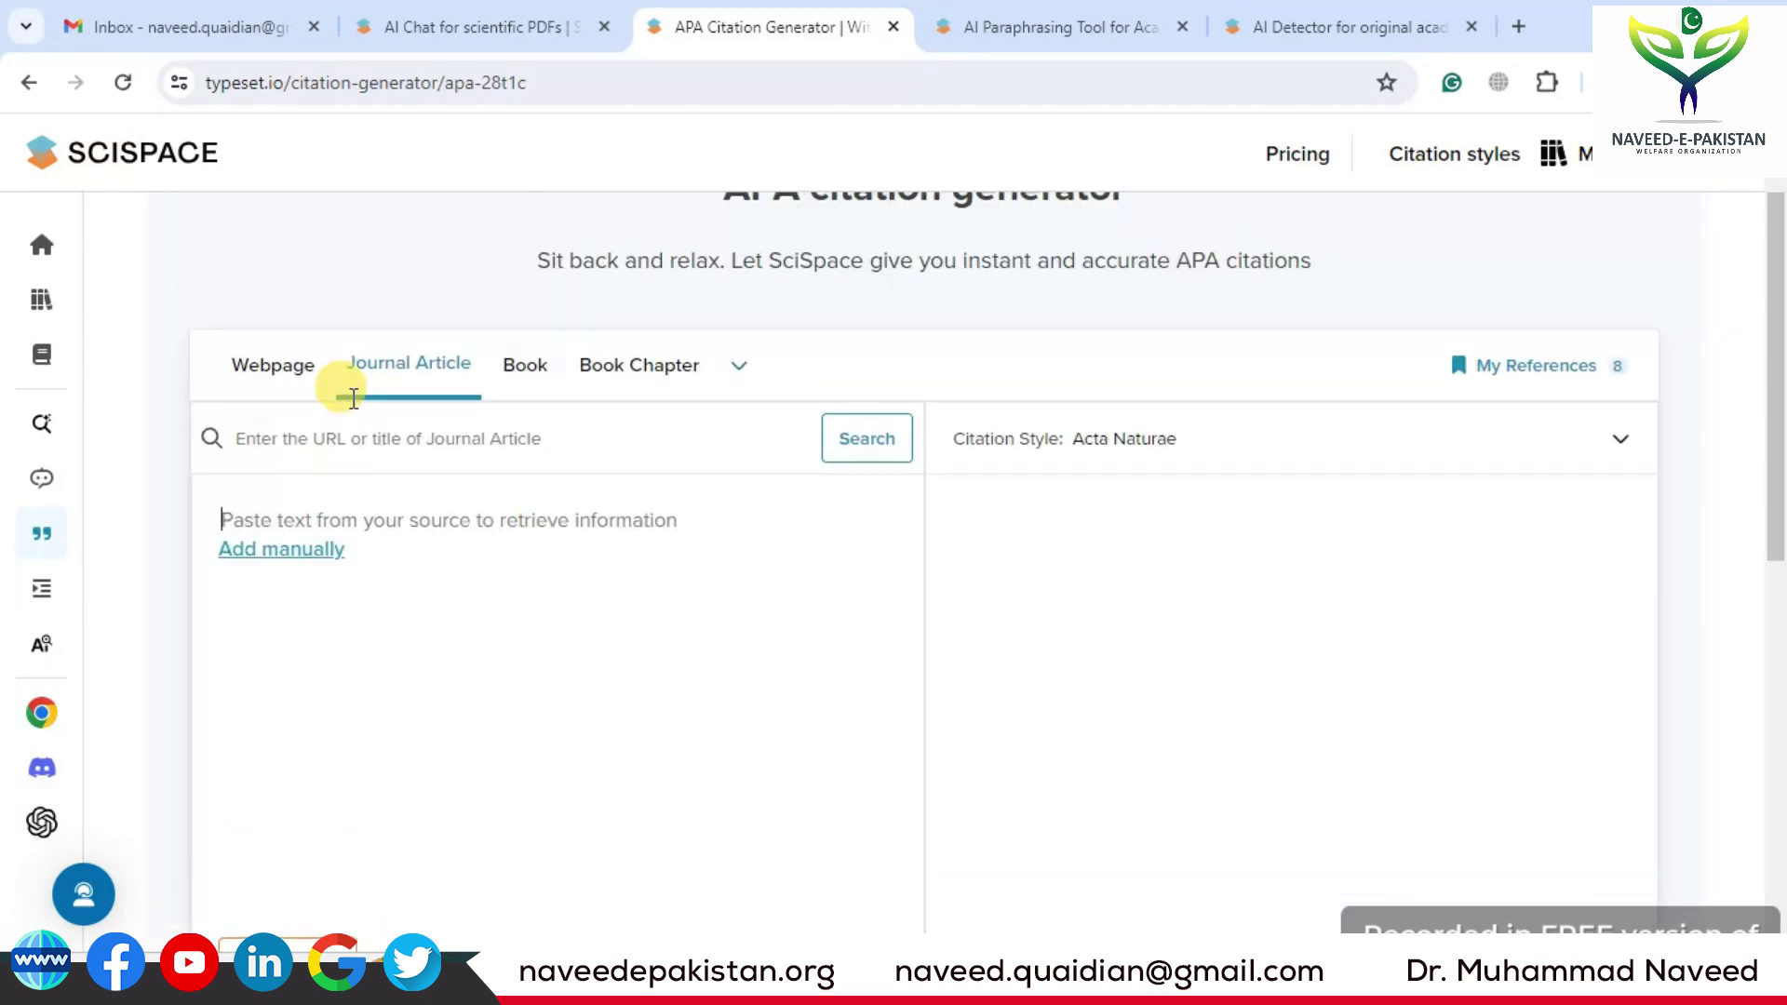
{"action": "left_click", "coordinate": [289, 382]}
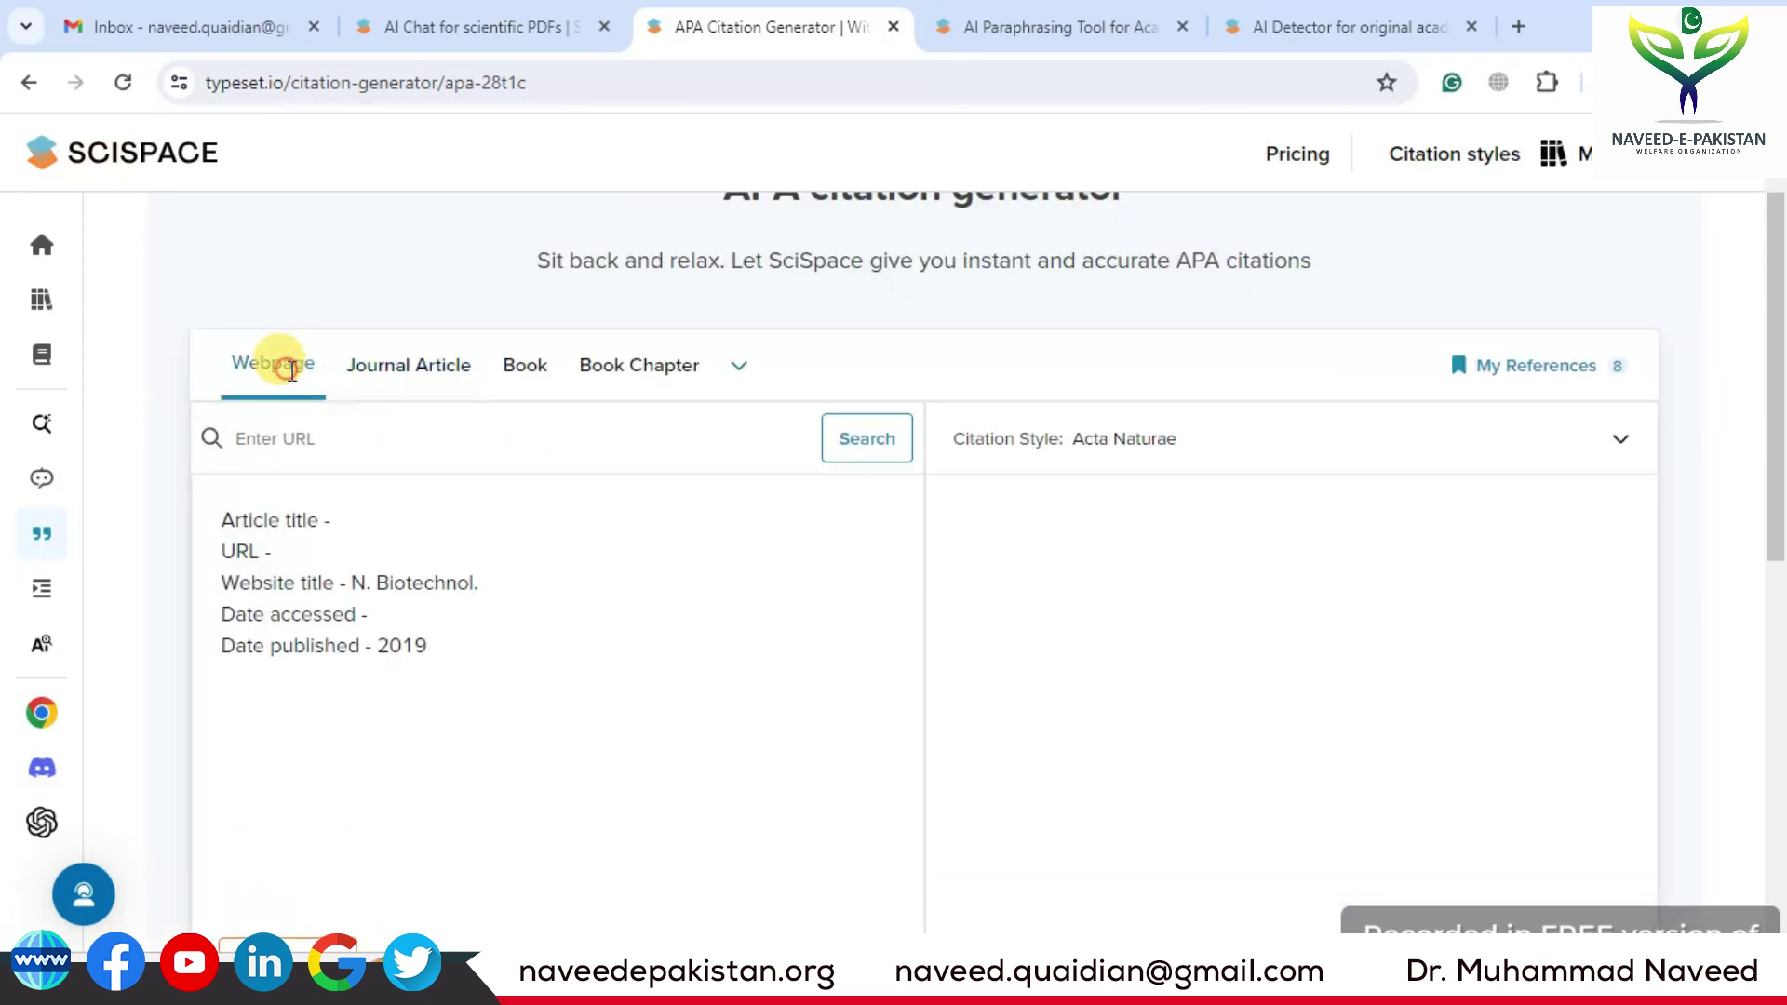
{"action": "left_click", "coordinate": [396, 377]}
{"action": "left_click", "coordinate": [519, 377]}
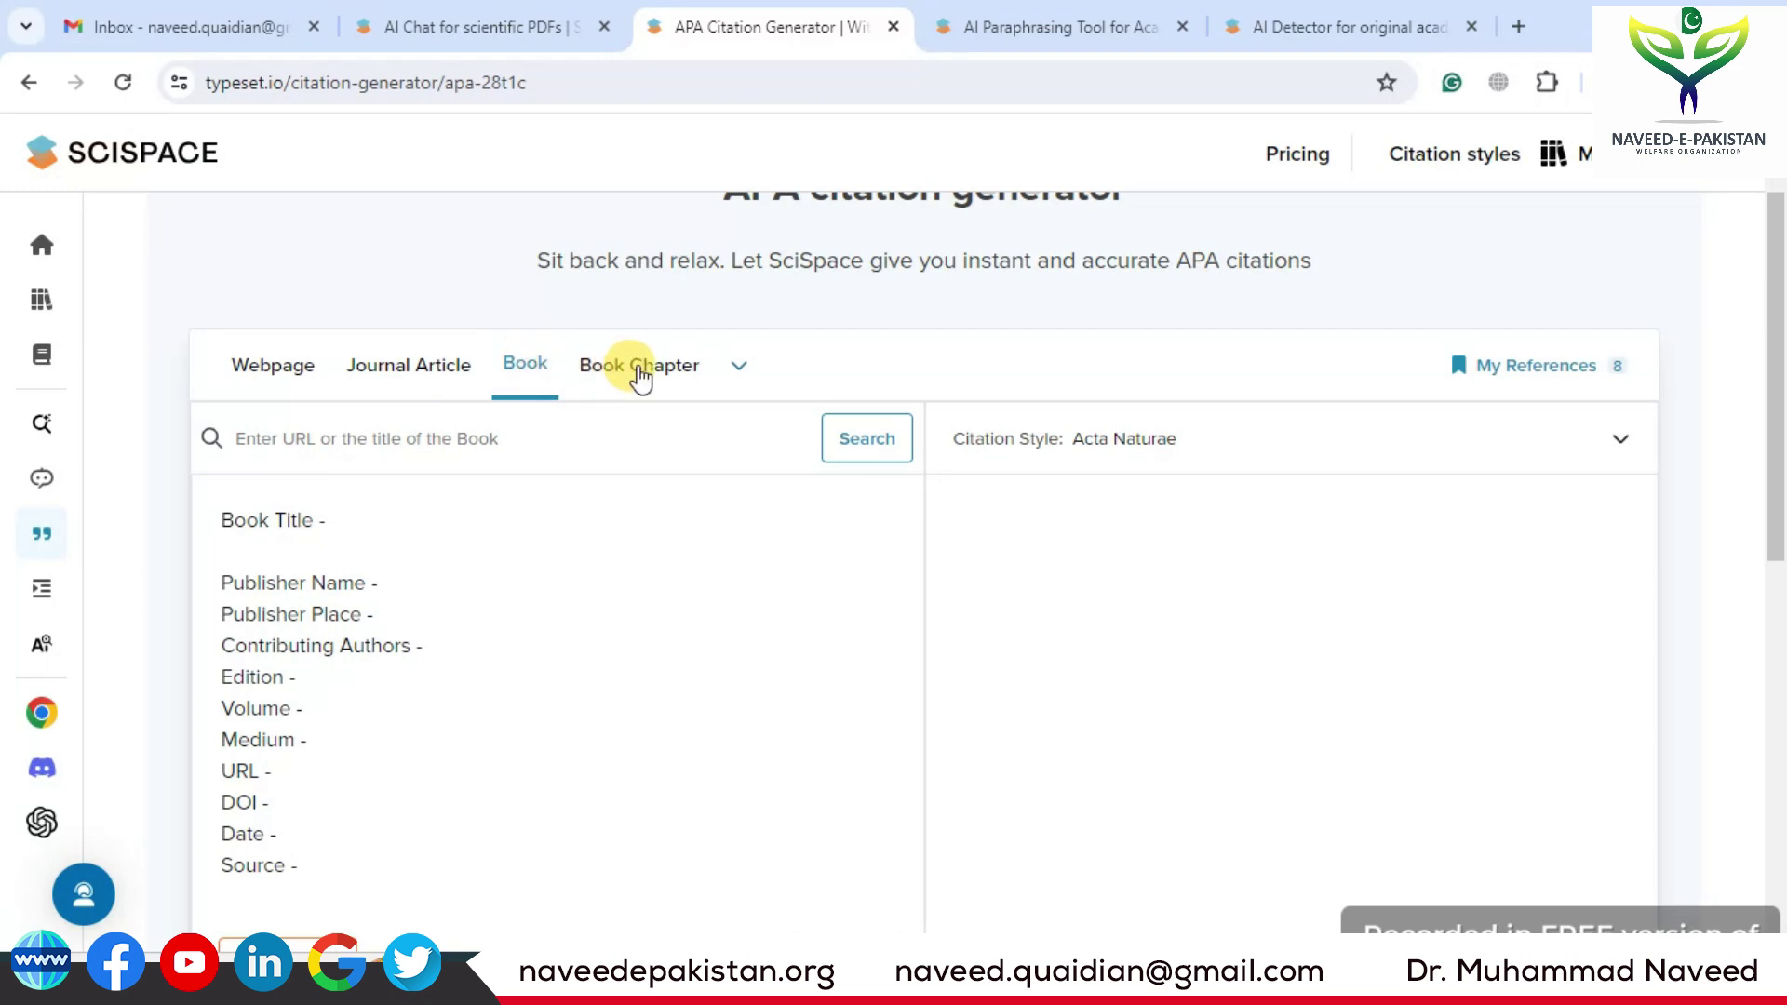
{"action": "left_click", "coordinate": [395, 373]}
{"action": "scroll", "coordinate": [393, 477], "scroll_direction": "down", "scroll_amount": 4}
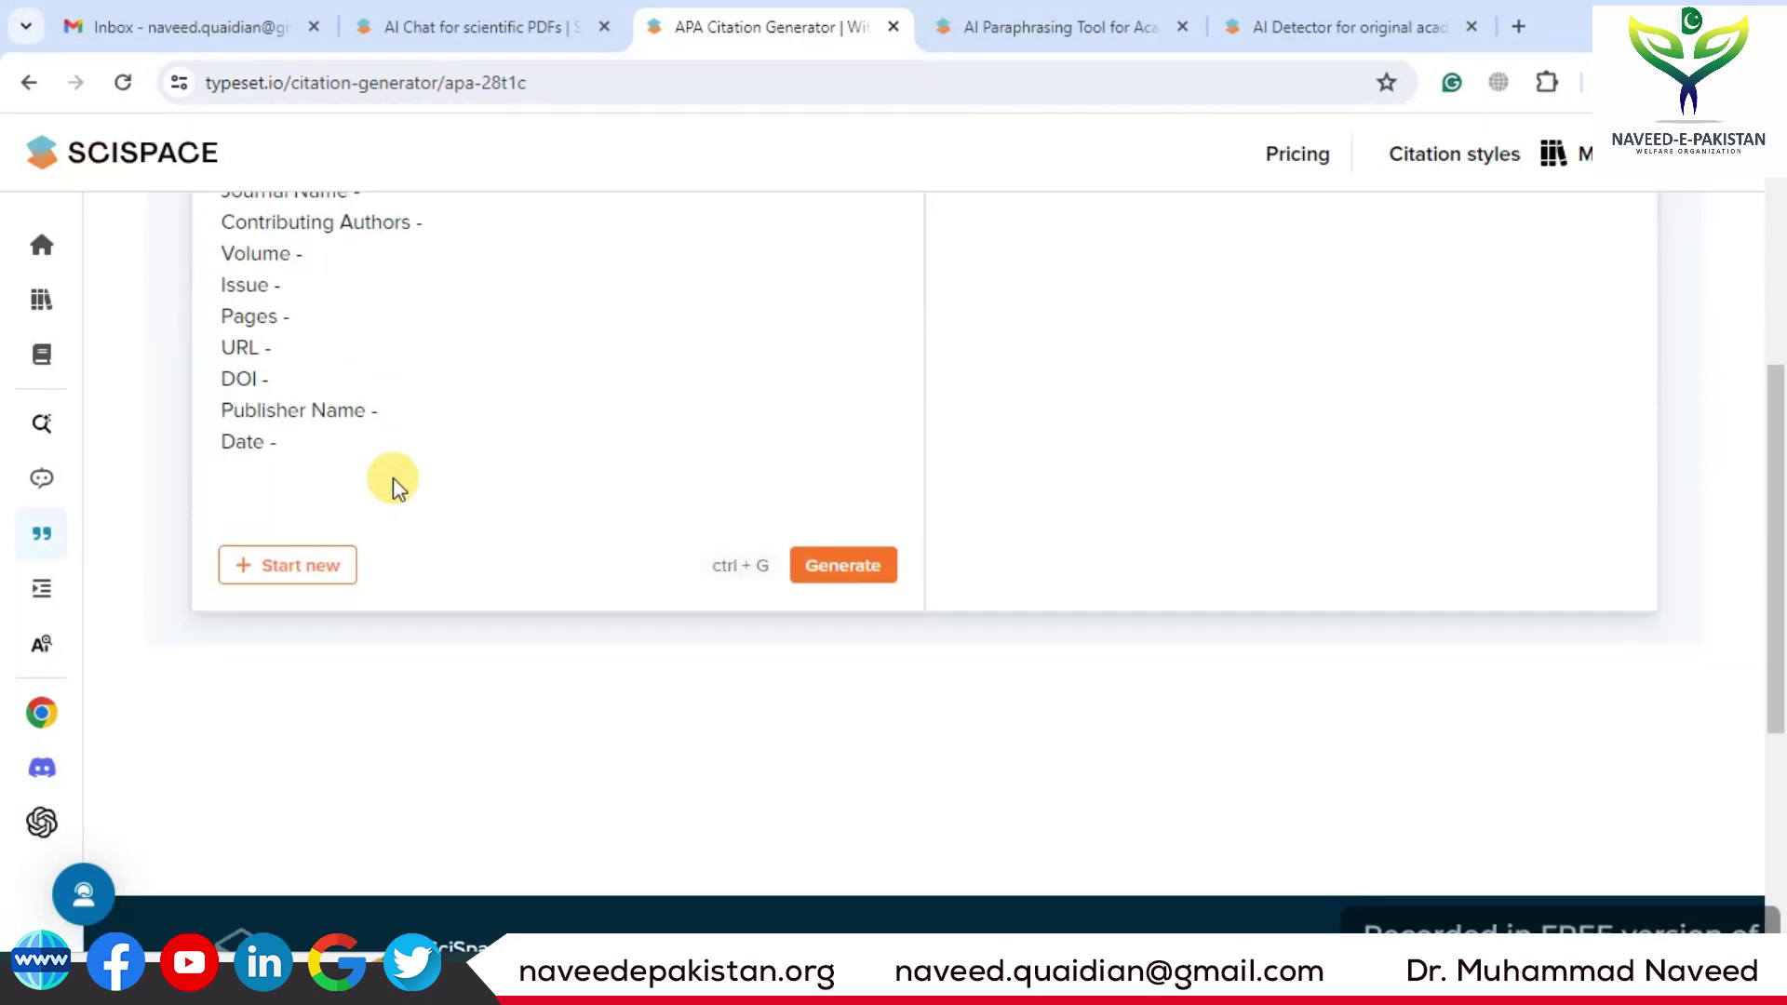
{"action": "left_click", "coordinate": [328, 563]}
{"action": "scroll", "coordinate": [470, 428], "scroll_direction": "up", "scroll_amount": 4}
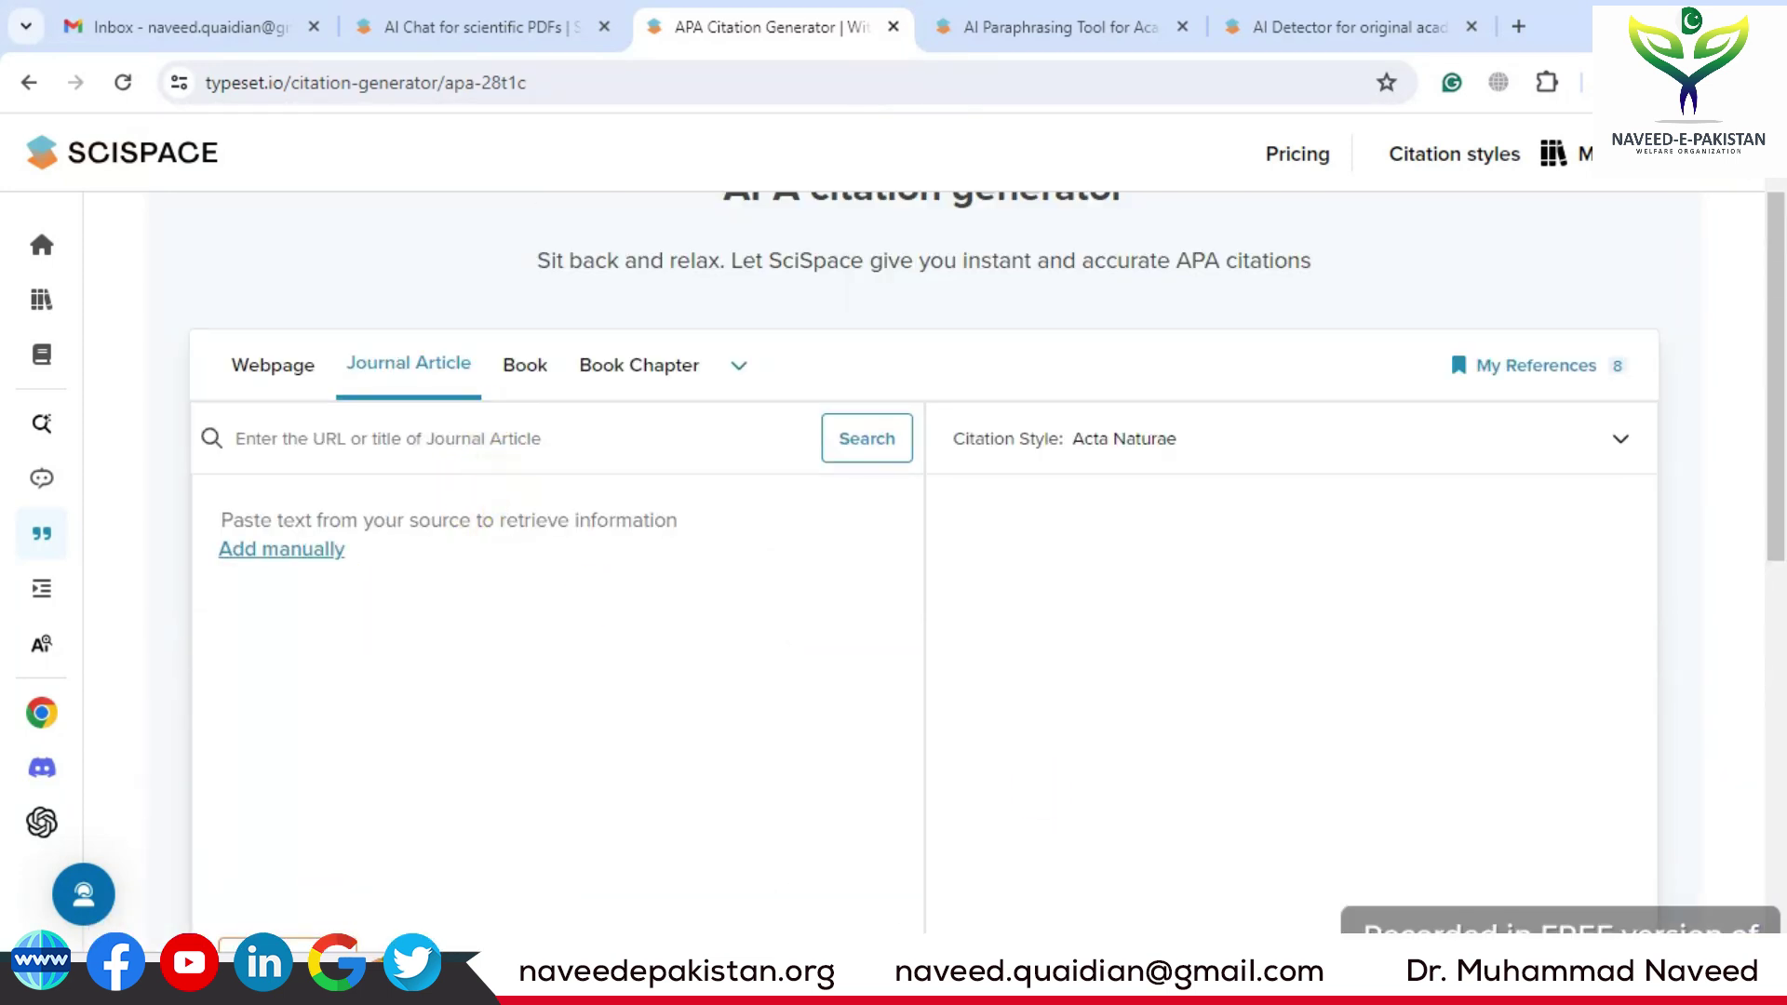
Bring reference 18, "Exome Sequencing of Hepatocellular Carcinomas", from the PDF in Nitro Pro into the journal article source text and generate its citation.
{"action": "key", "text": "alt+Tab"}
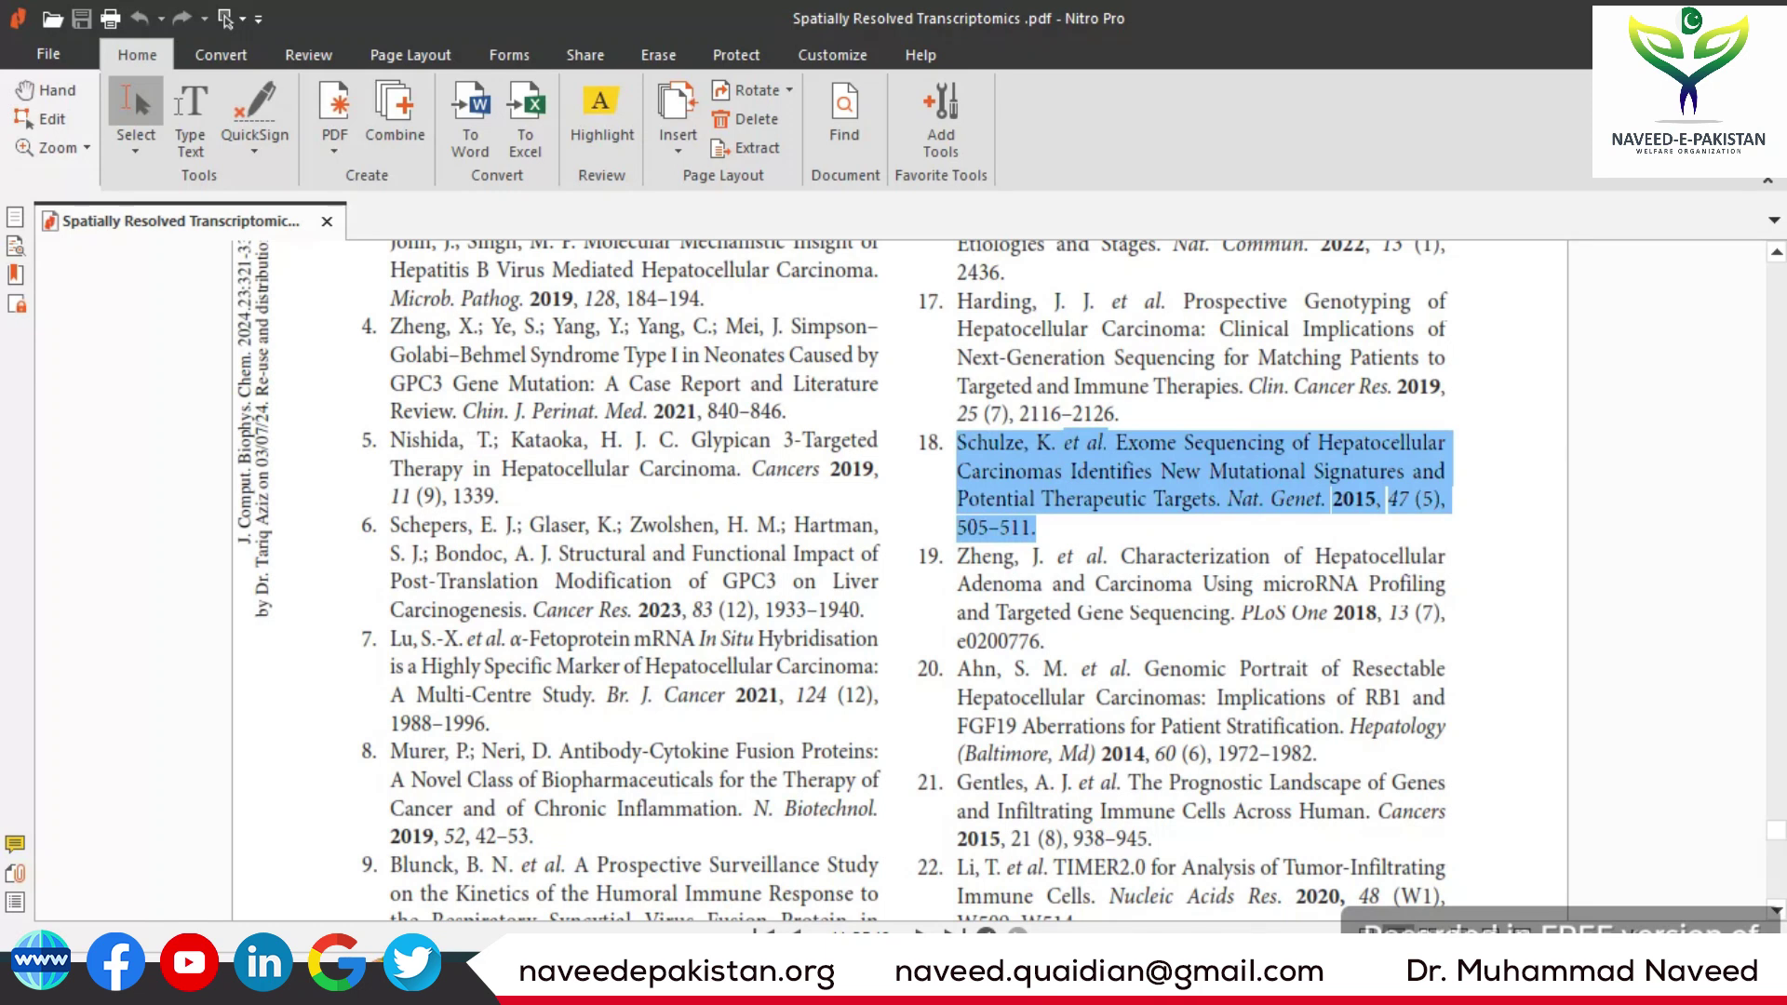
{"action": "left_click", "coordinate": [1244, 978]}
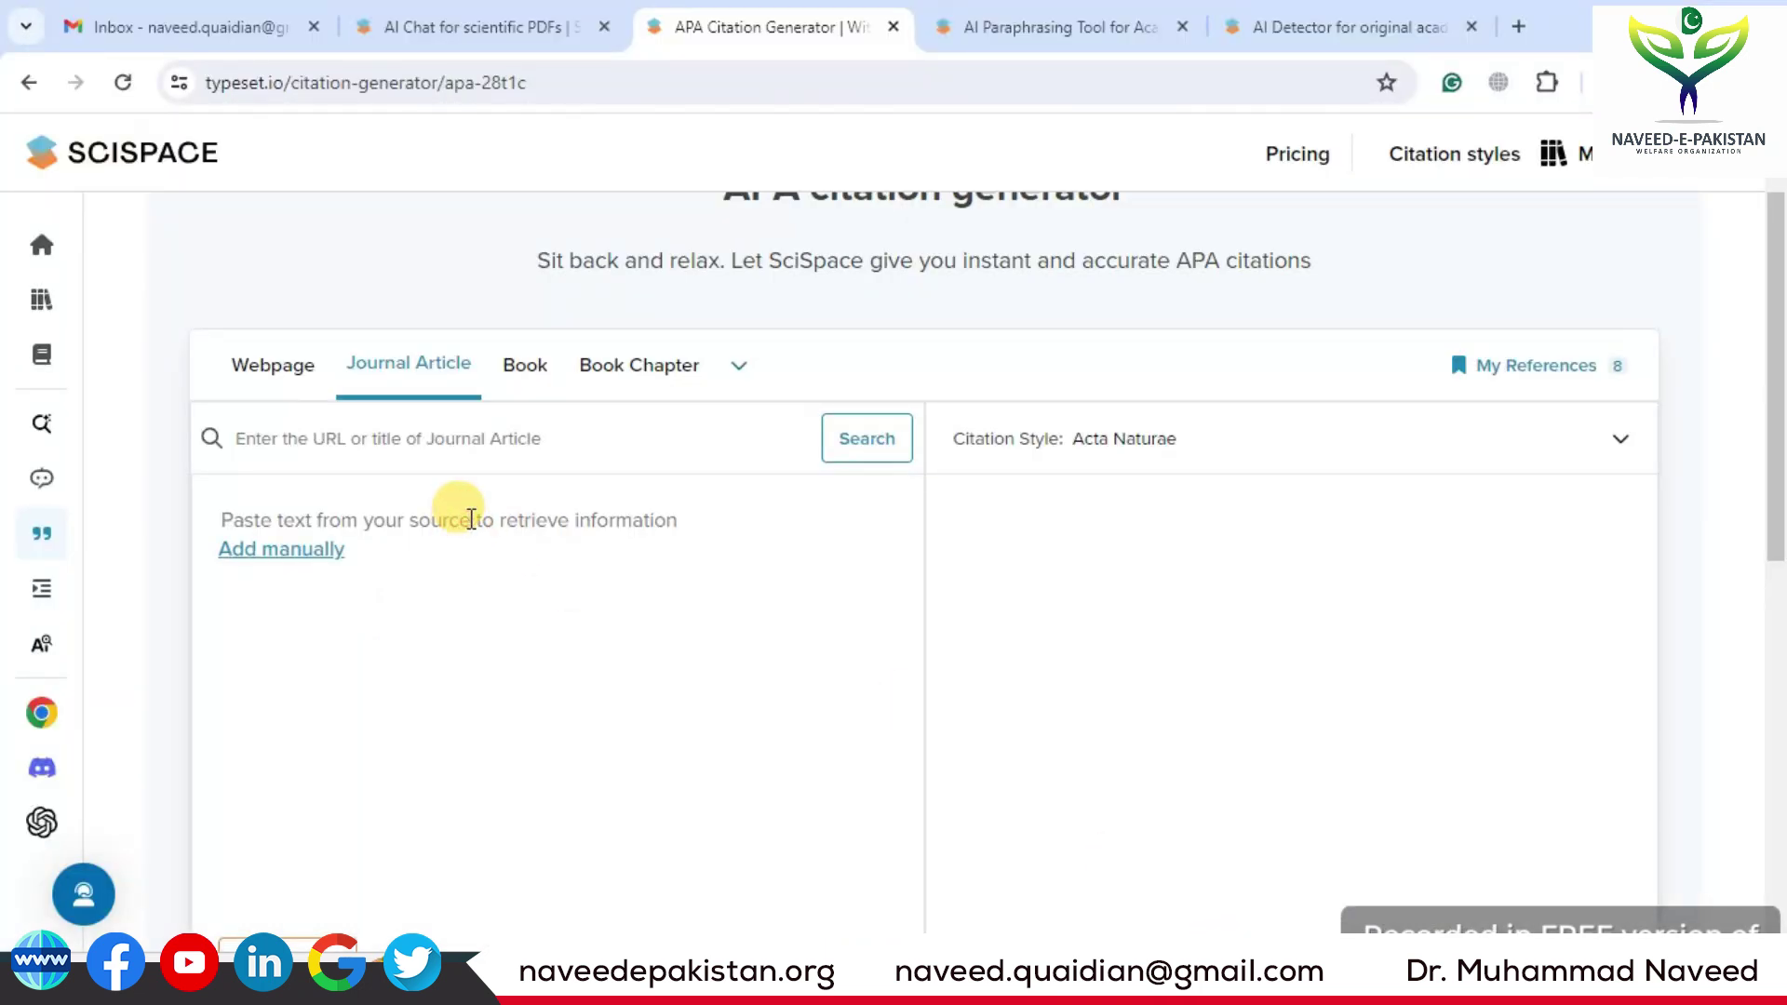
{"action": "type", "text": "Schulze, K. et  al. Exome Sequencing of Hepatocellular Carcinomas Identifies New Mutational Signatures and Potential Therapeutic Targets. Nat. Genet. 2015, 47 (5), 505–511."}
{"action": "left_click", "coordinate": [430, 610]}
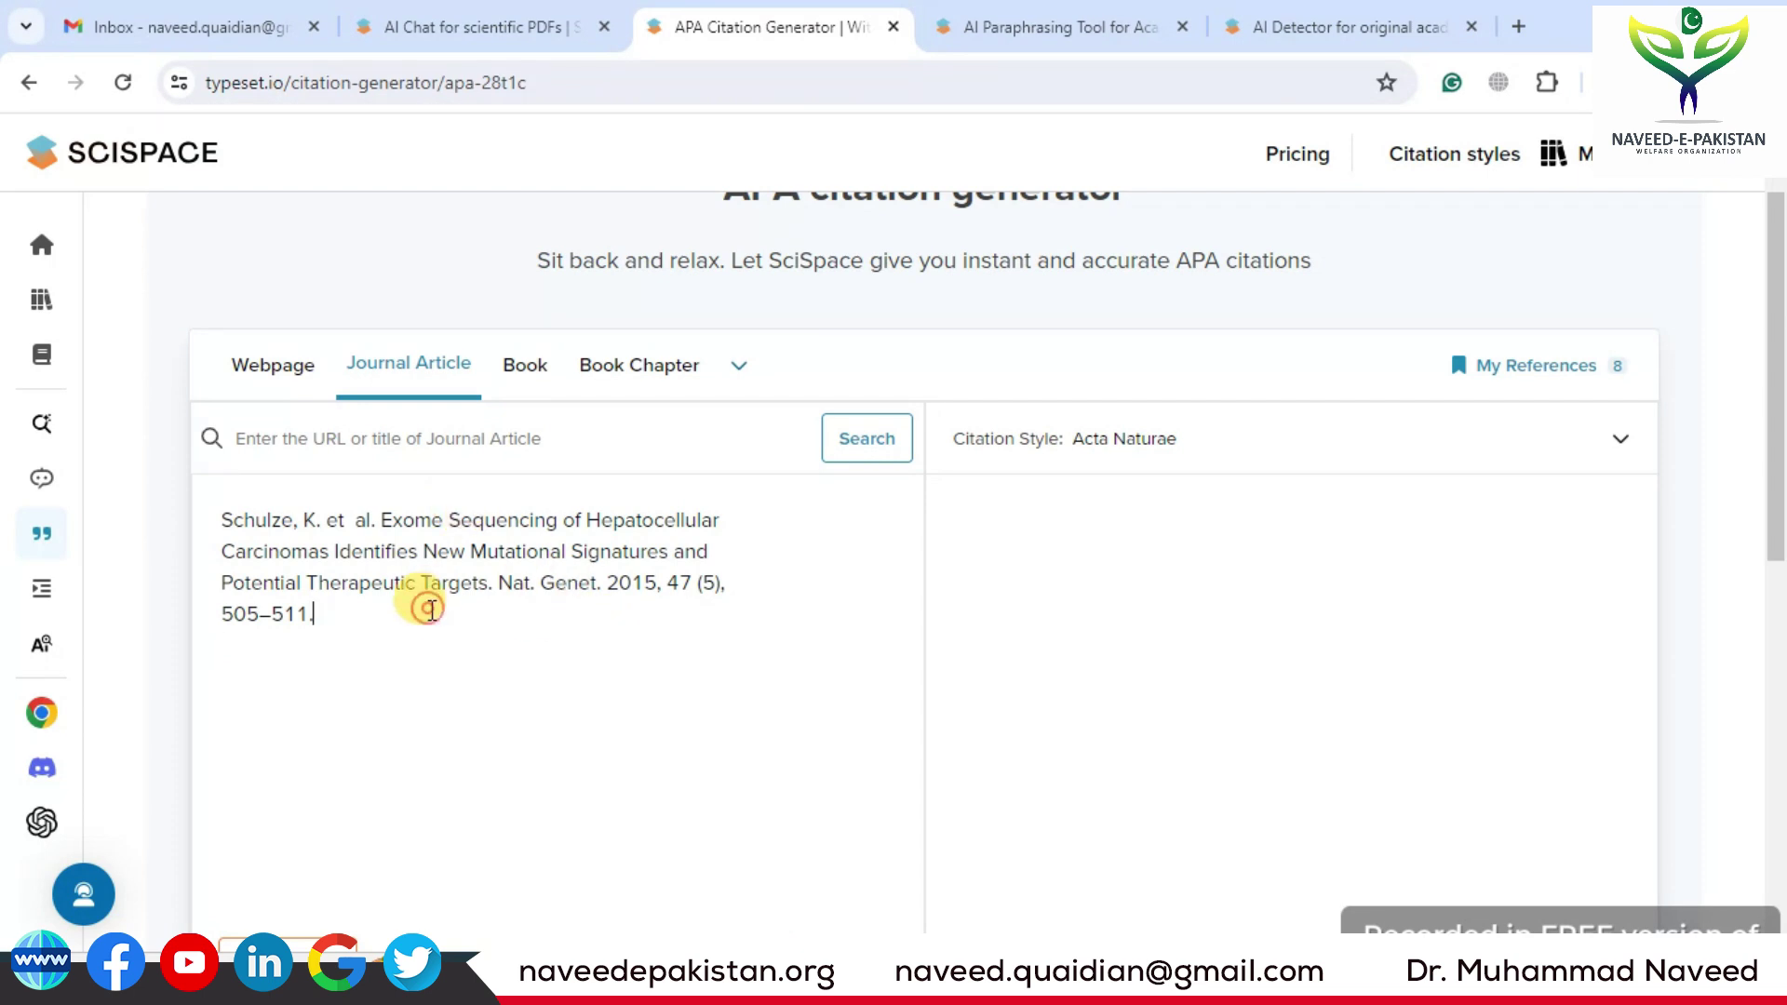
{"action": "scroll", "coordinate": [949, 546], "scroll_direction": "down", "scroll_amount": 1}
{"action": "key", "text": "ctrl+g"}
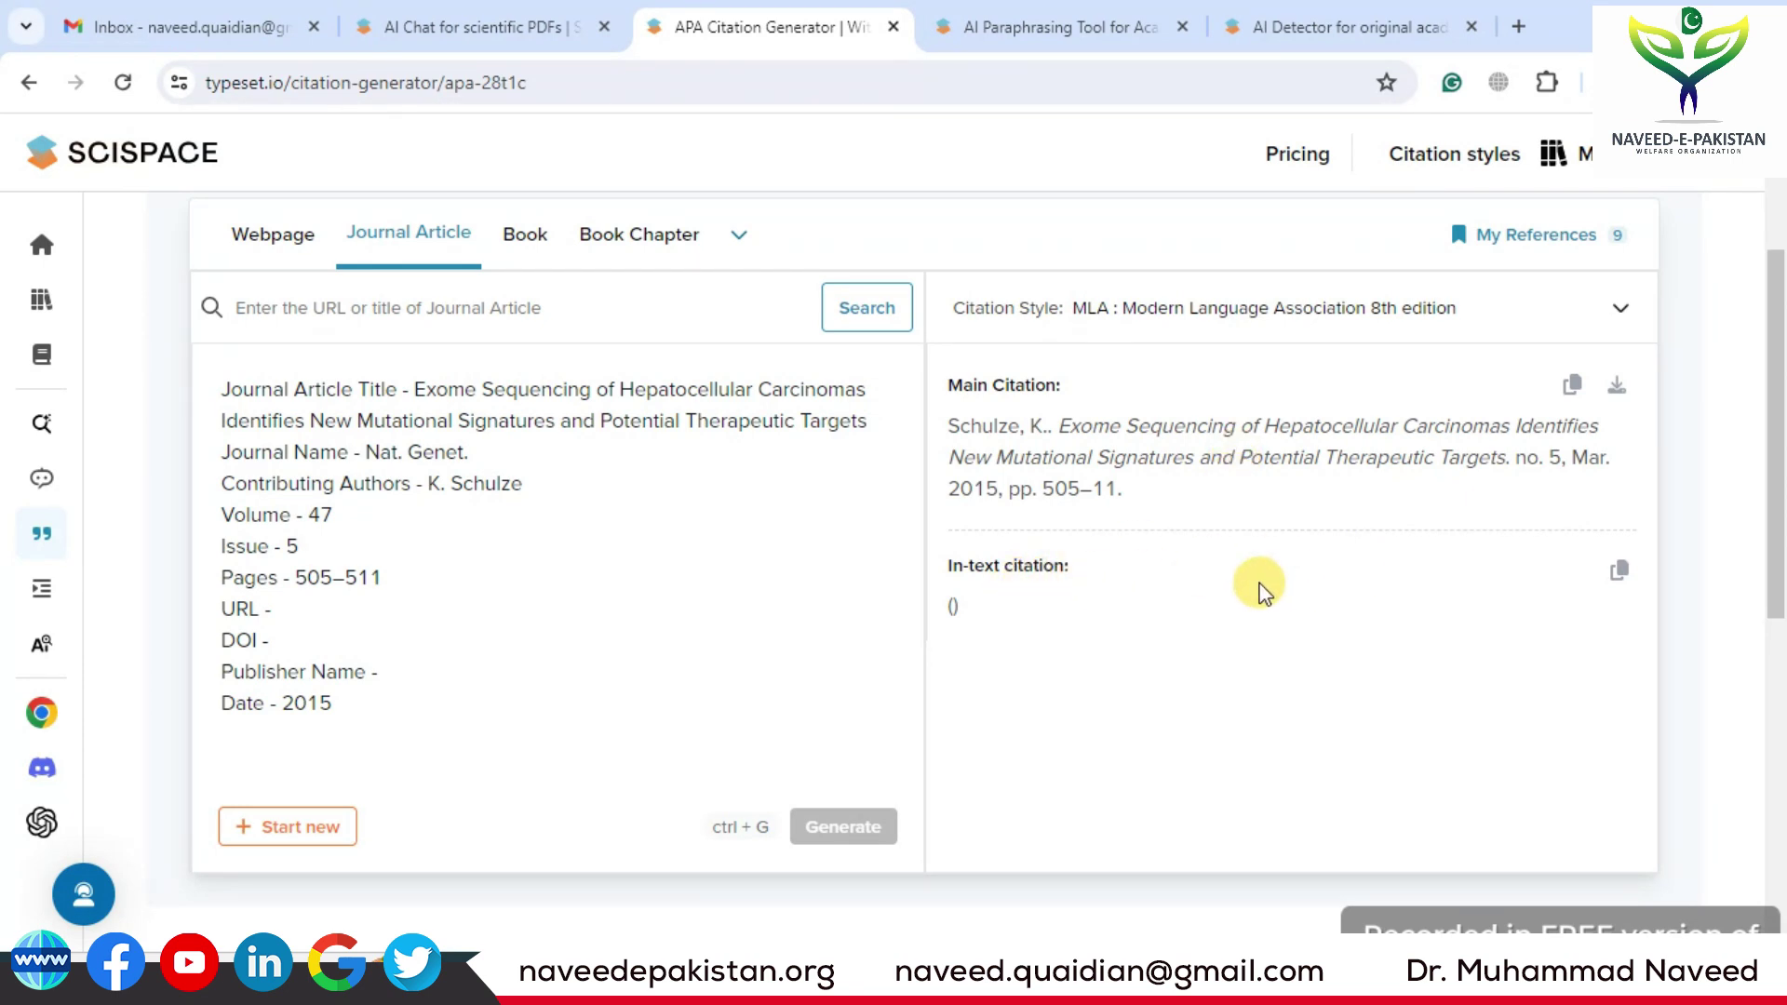
Change the citation style to APA: American Psychological Association 7th edition and review the reformatted main and in-text citations.
{"action": "left_click", "coordinate": [1620, 313]}
{"action": "left_click", "coordinate": [1334, 430]}
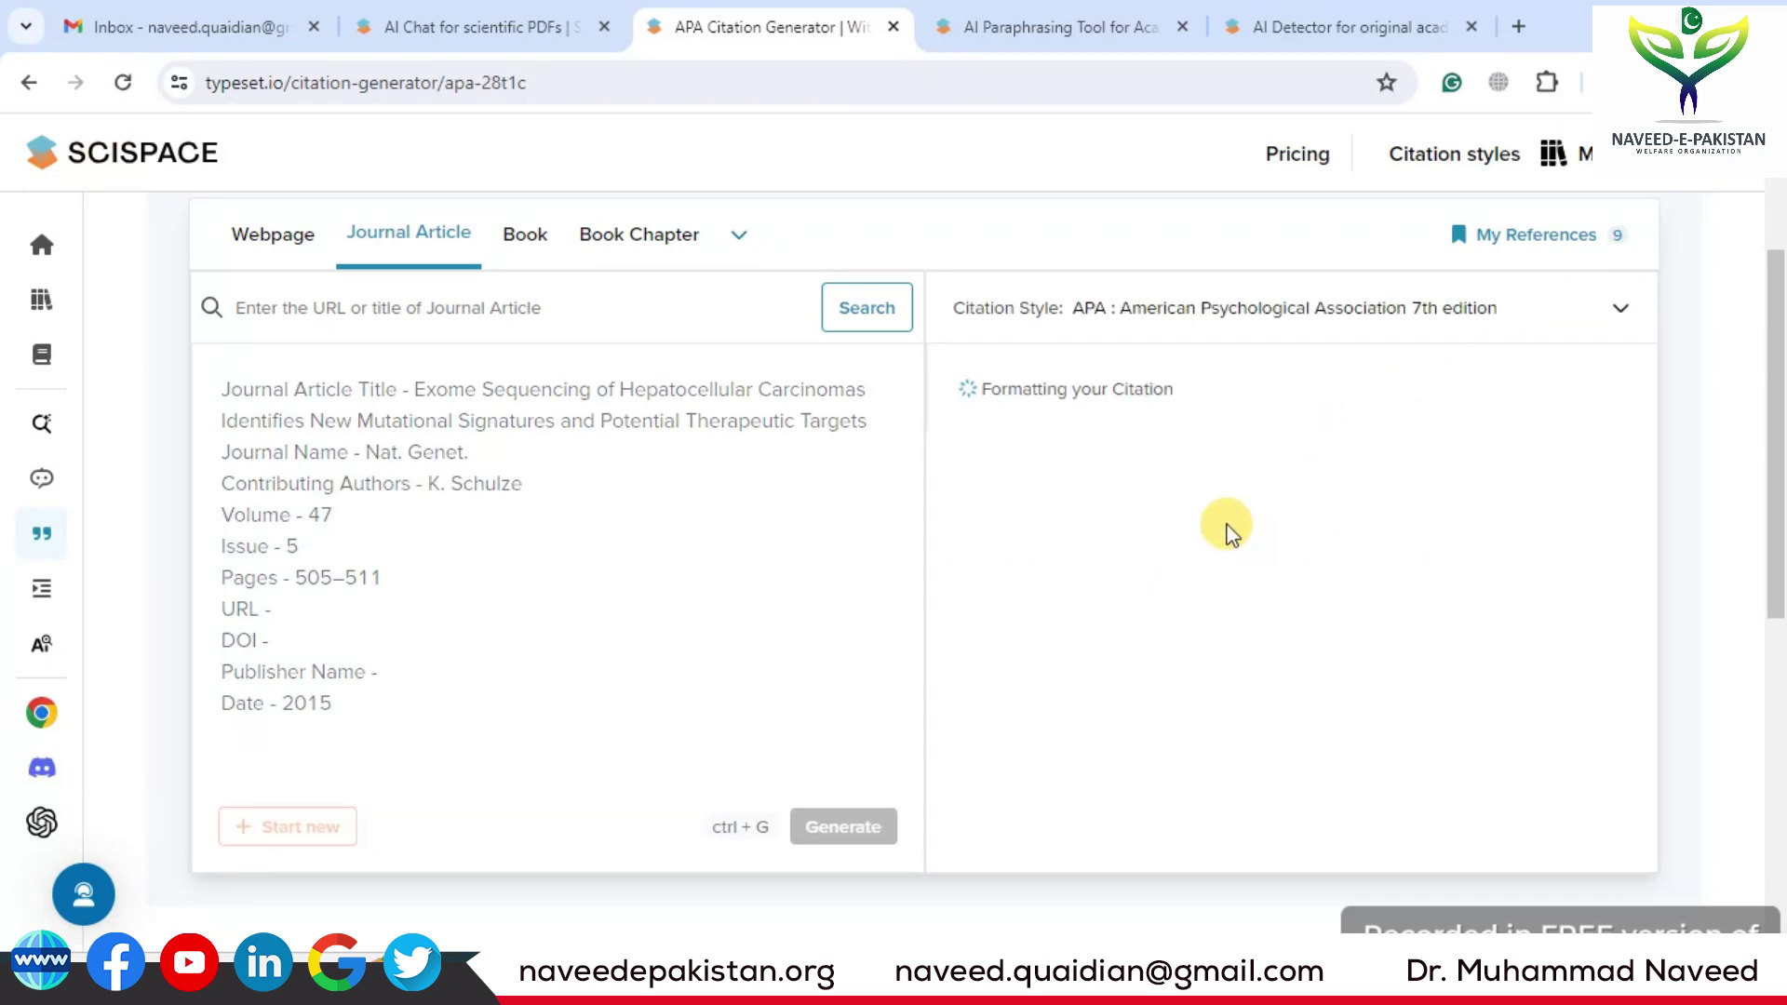
{"action": "left_click_drag", "start_coordinate": [953, 429], "coordinate": [1190, 484]}
{"action": "left_click", "coordinate": [1189, 484]}
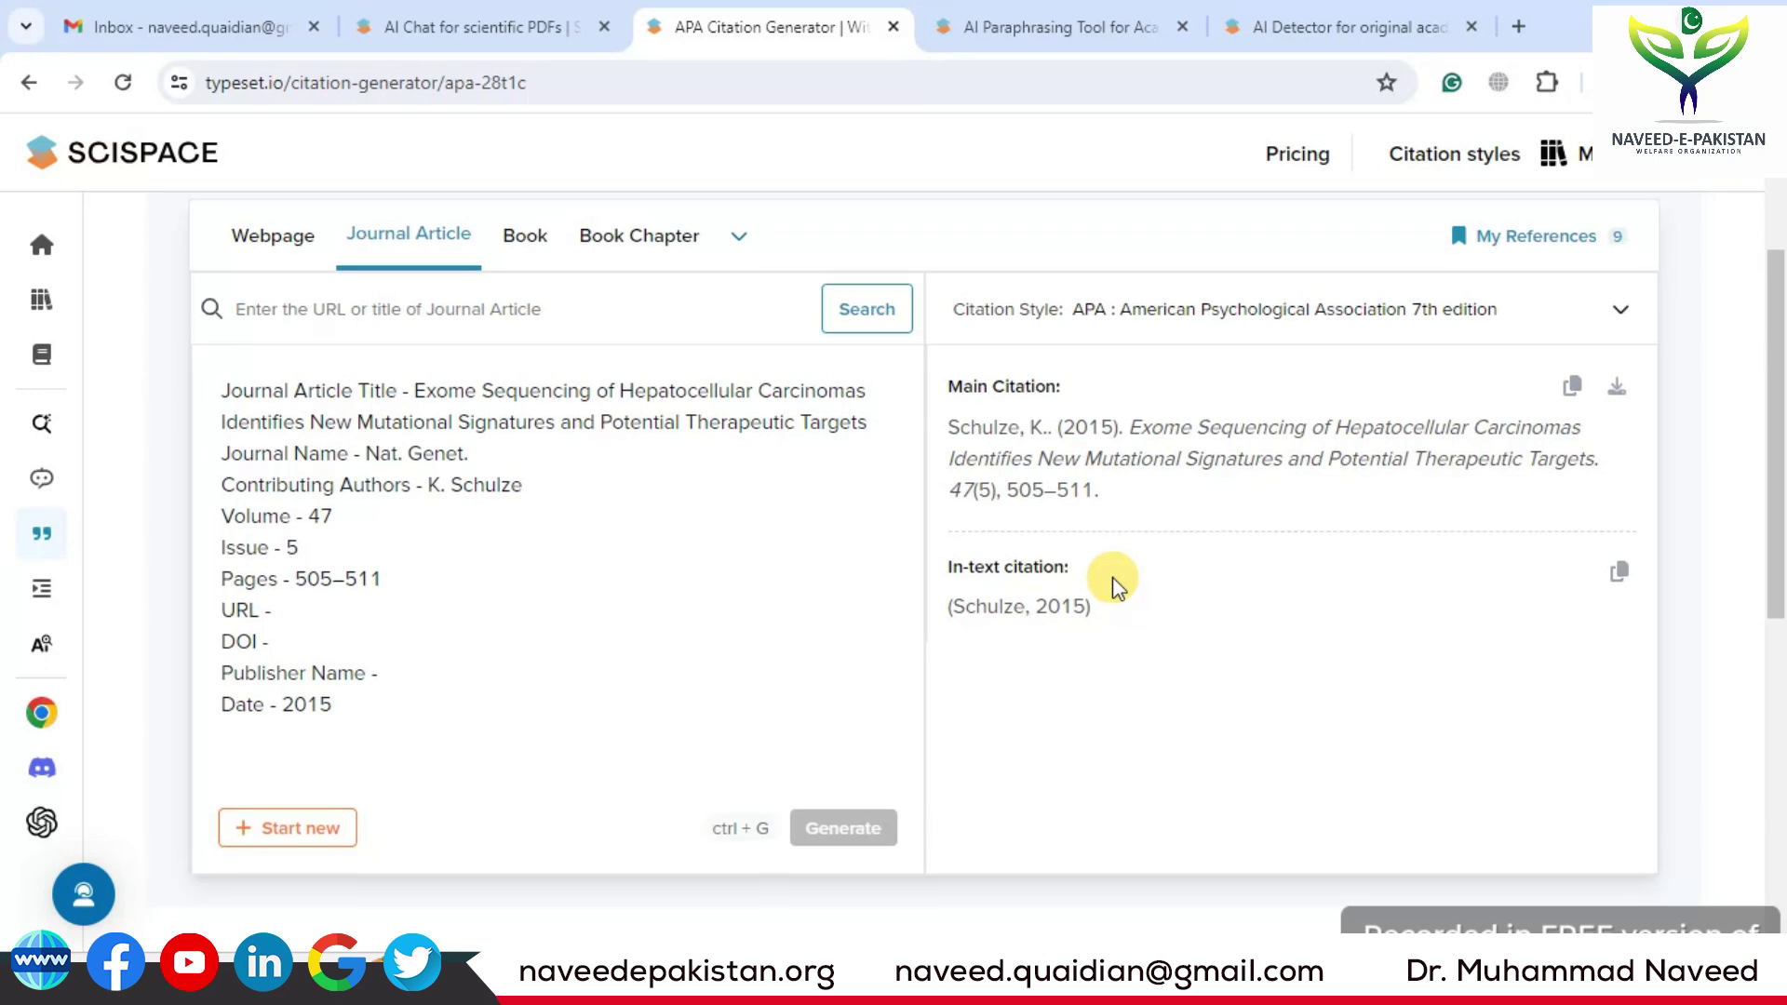
{"action": "scroll", "coordinate": [1113, 577], "scroll_direction": "up", "scroll_amount": 1}
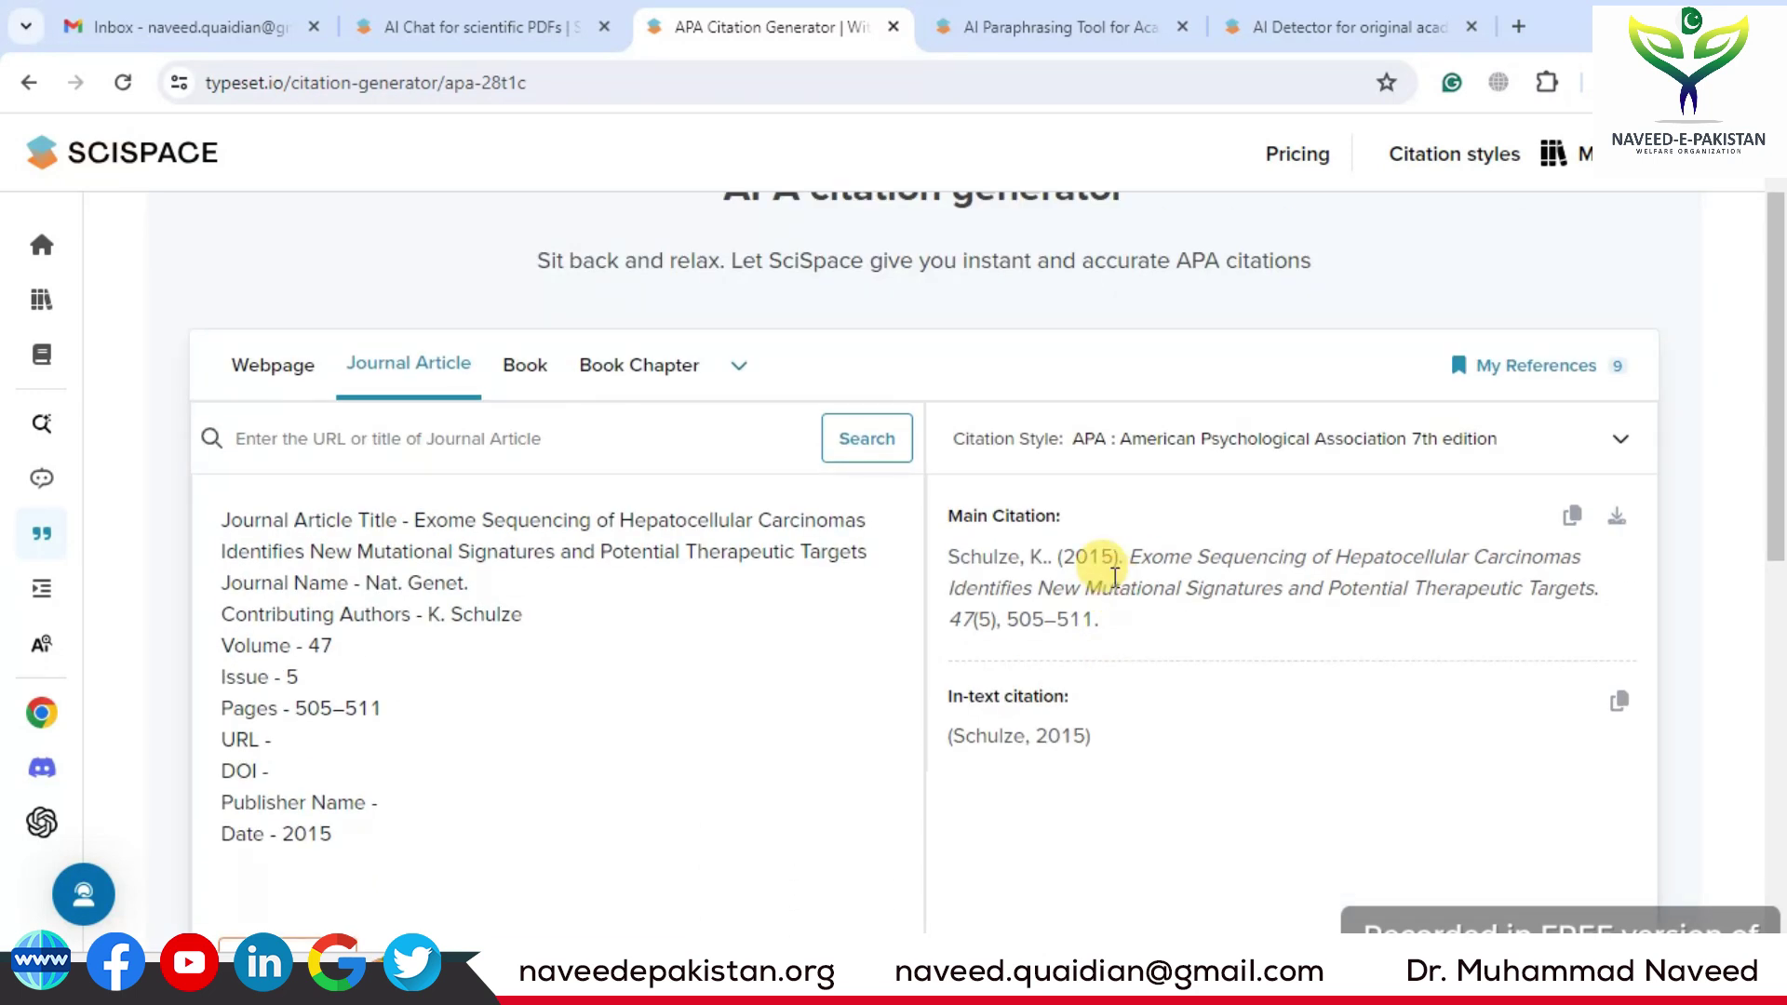
{"action": "scroll", "coordinate": [842, 611], "scroll_direction": "up", "scroll_amount": 1}
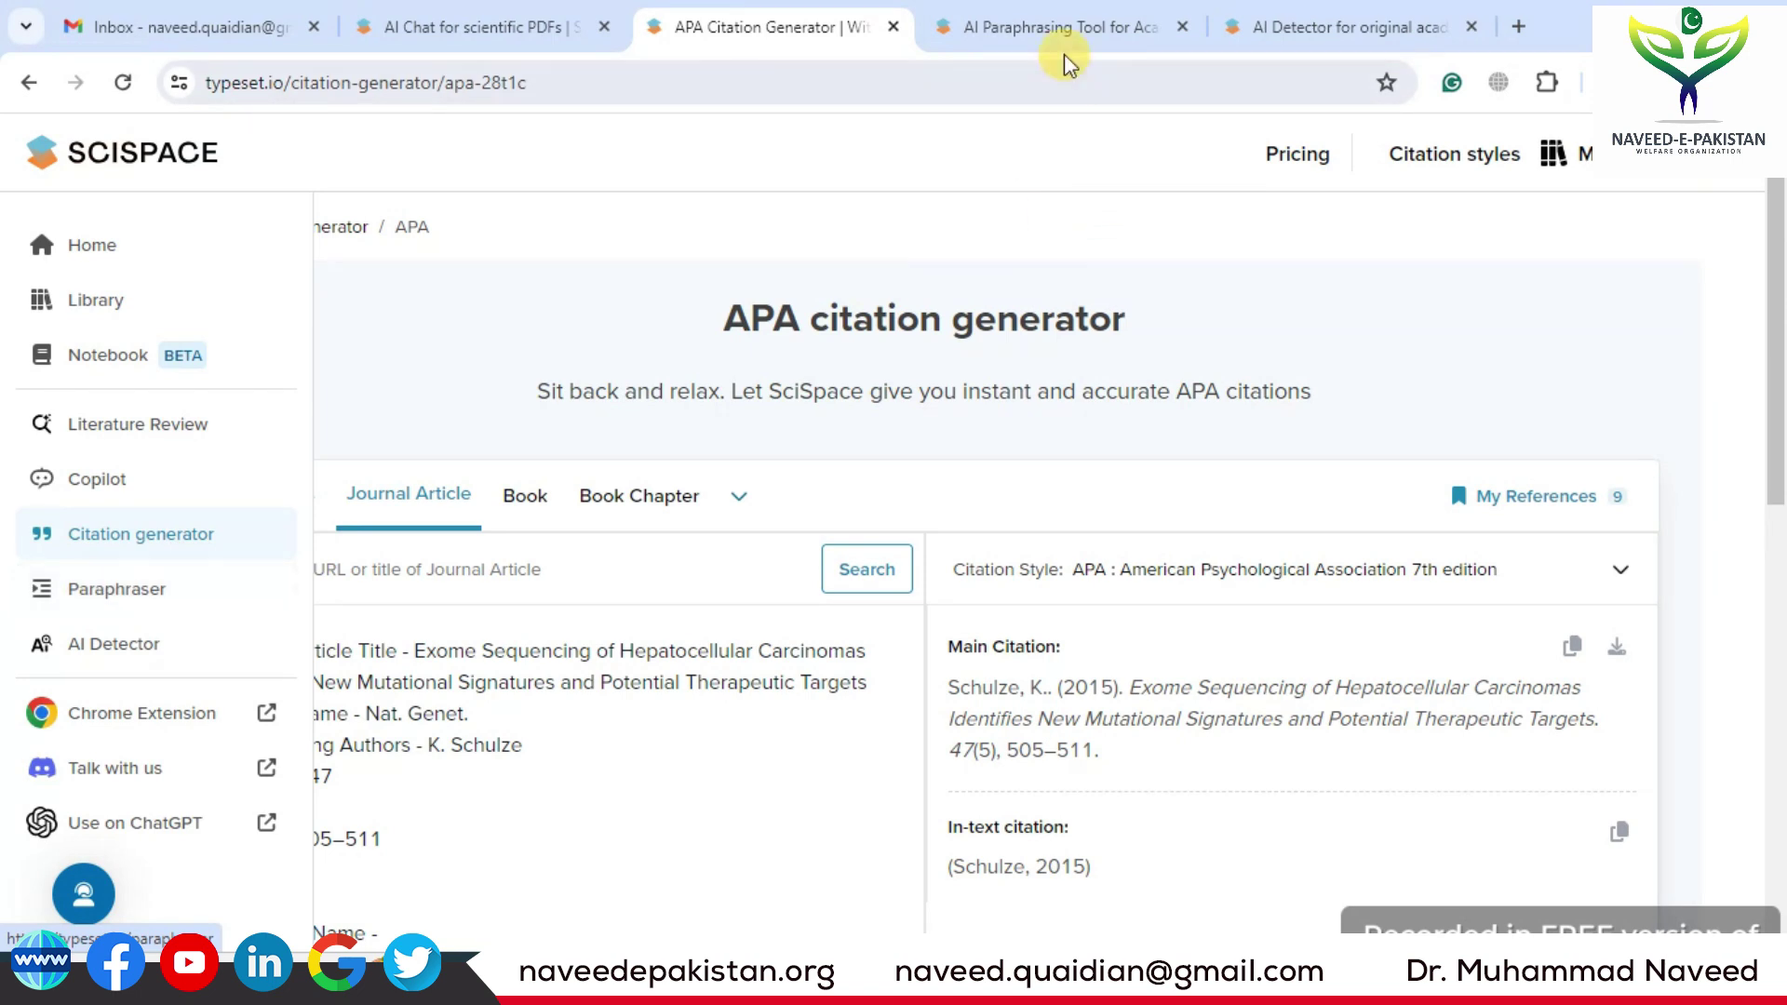
Open the Scholarly Paraphrasing Tool and copy the whole Conclusions paragraph from the PDF in Nitro Pro.
{"action": "left_click", "coordinate": [1056, 29]}
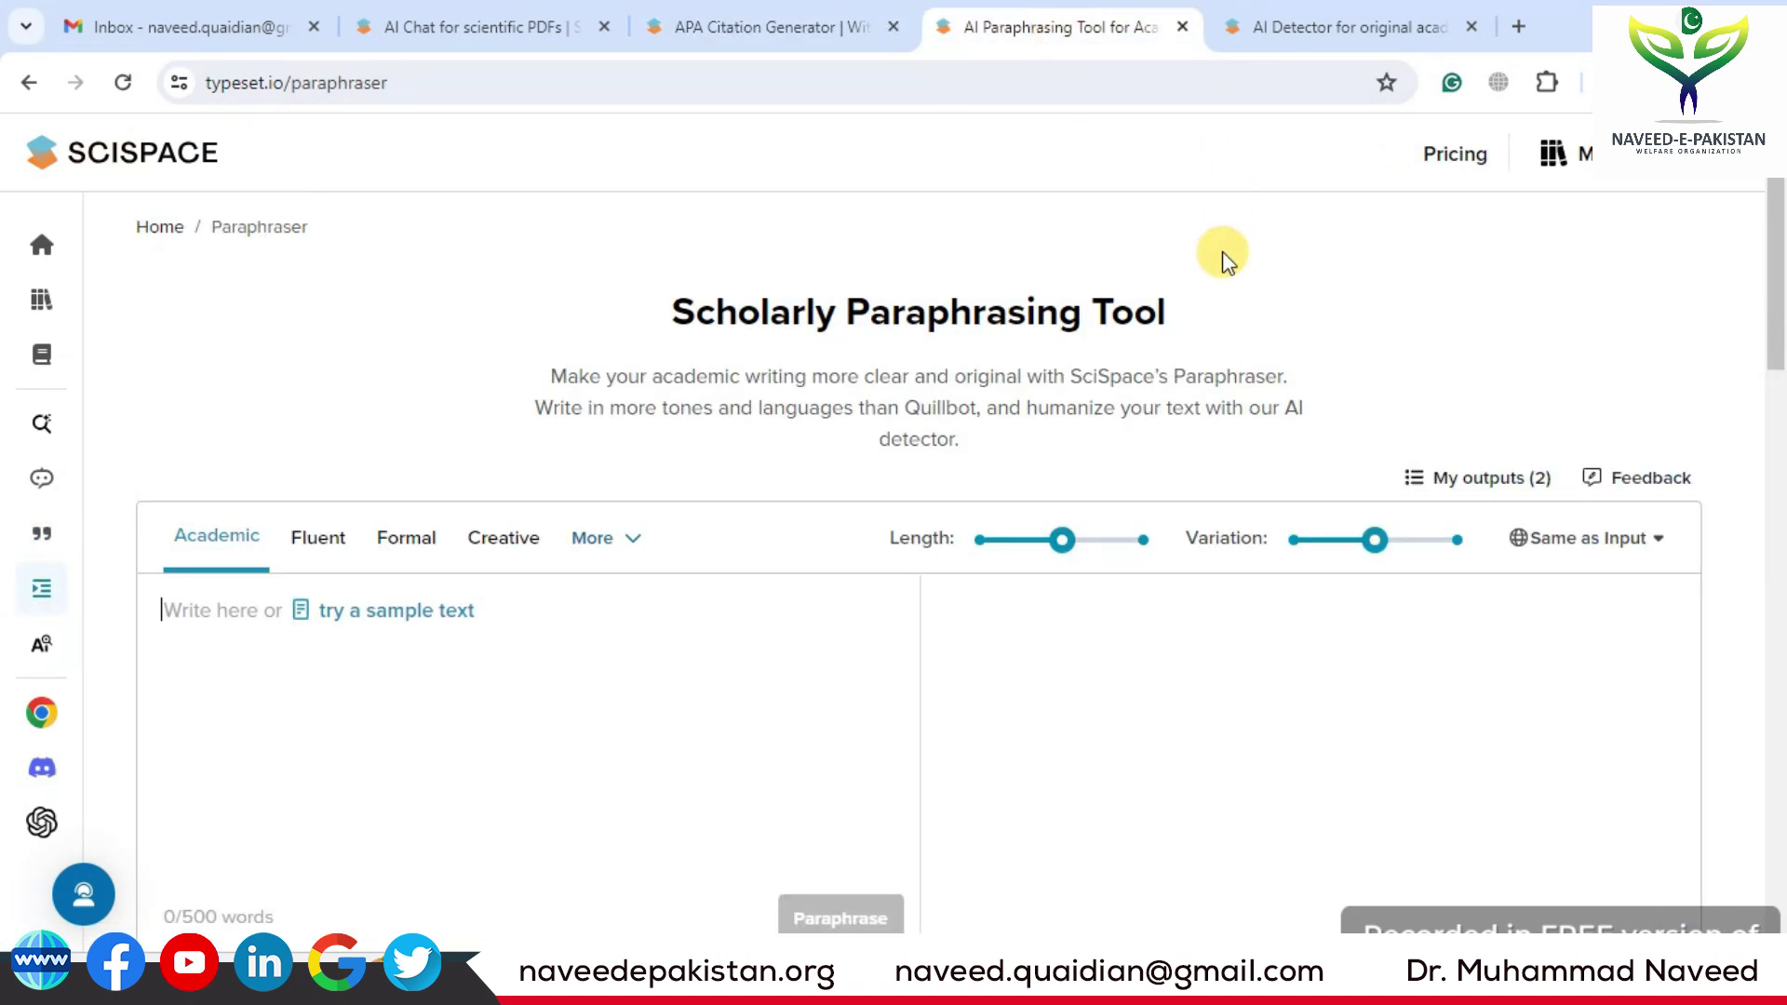
{"action": "scroll", "coordinate": [1223, 253], "scroll_direction": "down", "scroll_amount": 2}
{"action": "scroll", "coordinate": [1224, 254], "scroll_direction": "up", "scroll_amount": 2}
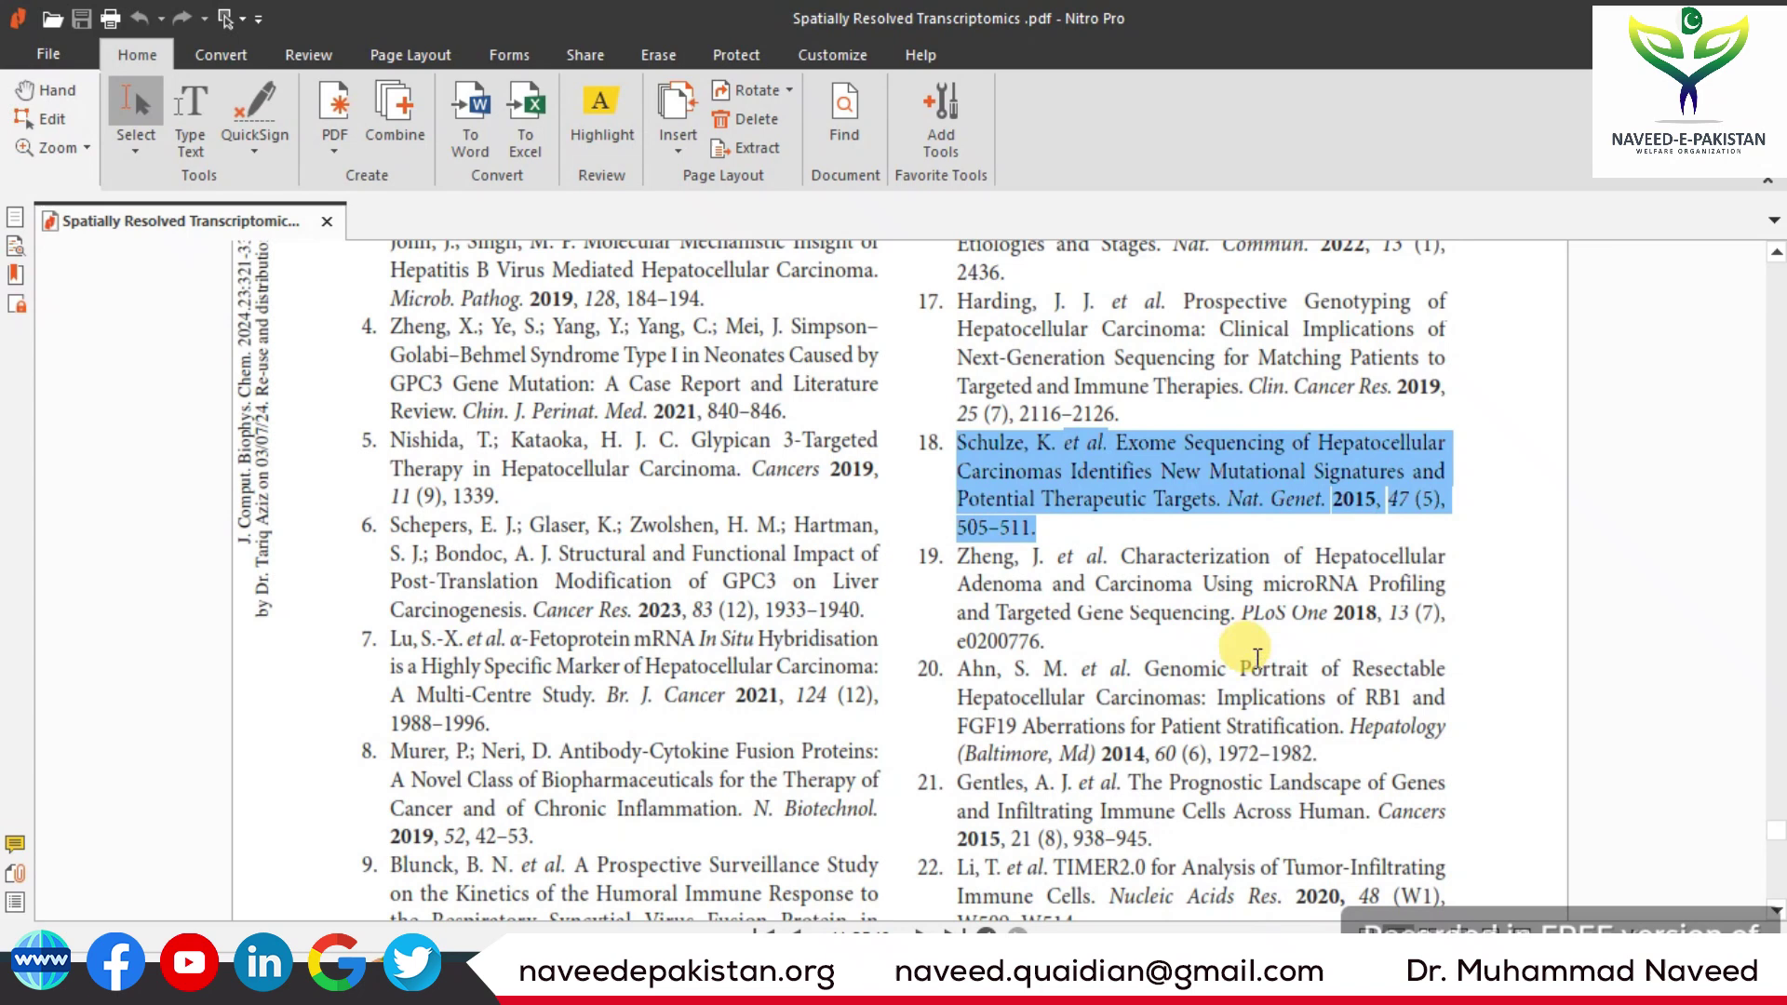
{"action": "scroll", "coordinate": [1136, 738], "scroll_direction": "up", "scroll_amount": 15}
{"action": "scroll", "coordinate": [1136, 738], "scroll_direction": "up", "scroll_amount": 8}
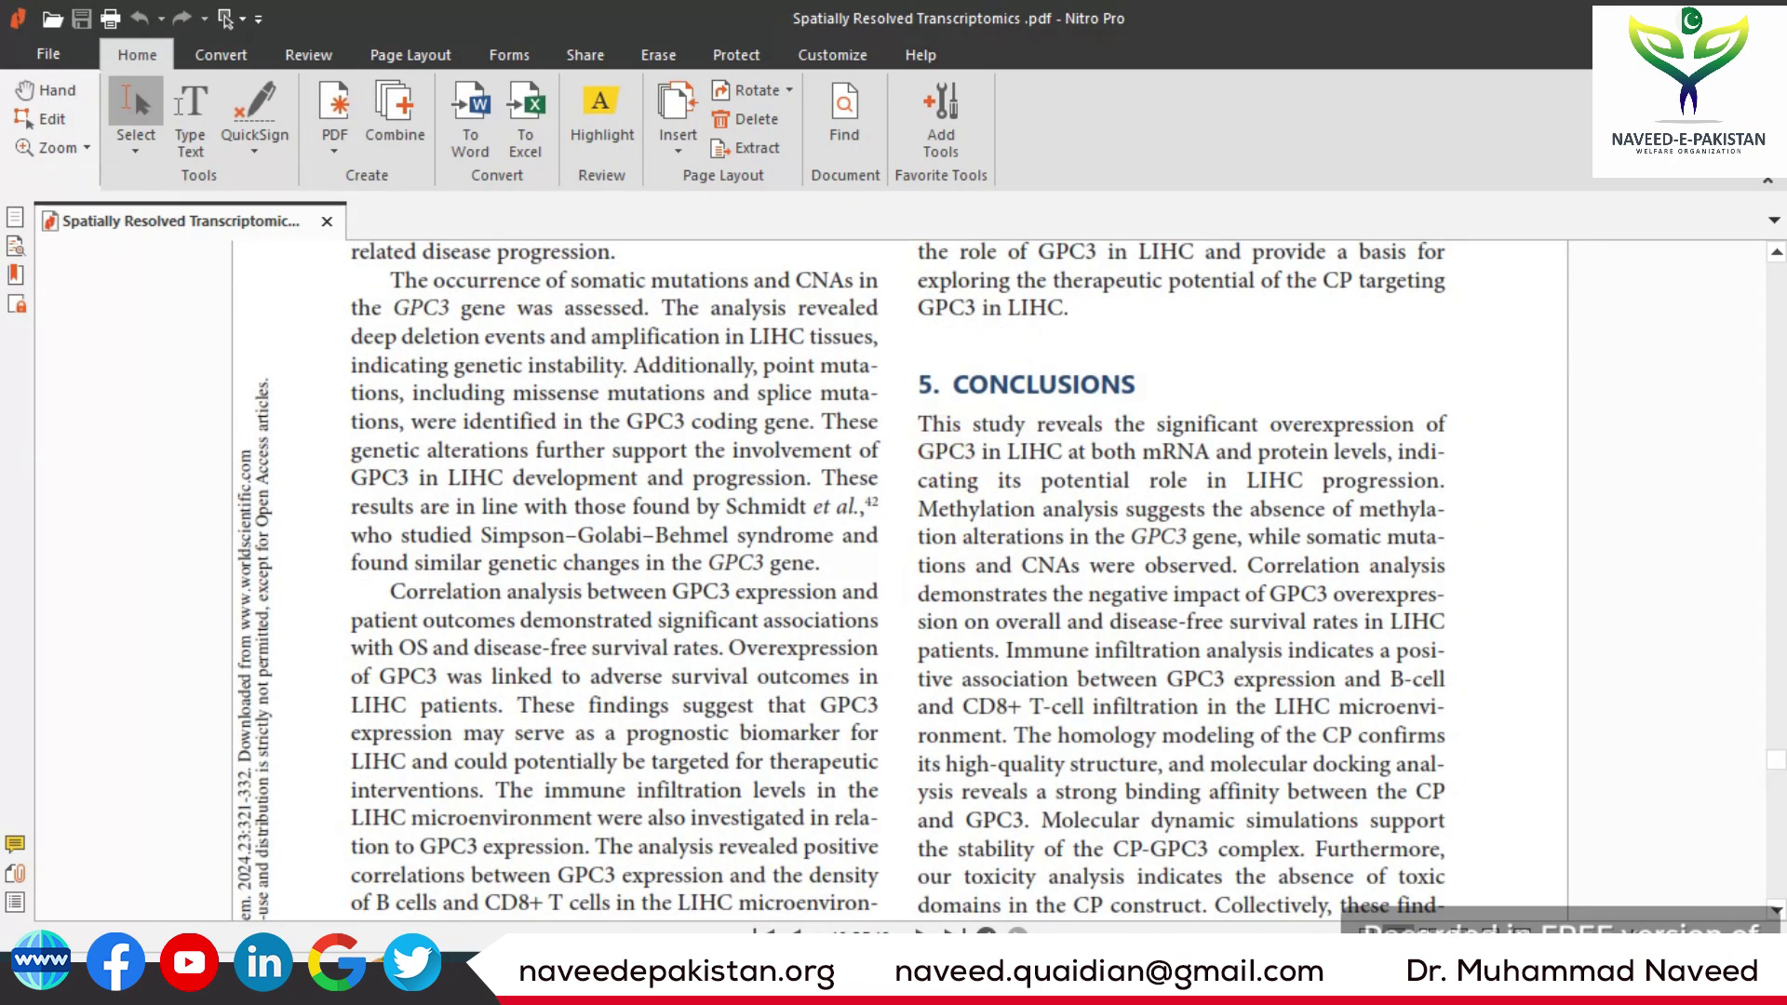
{"action": "left_click_drag", "start_coordinate": [920, 425], "coordinate": [1456, 861]}
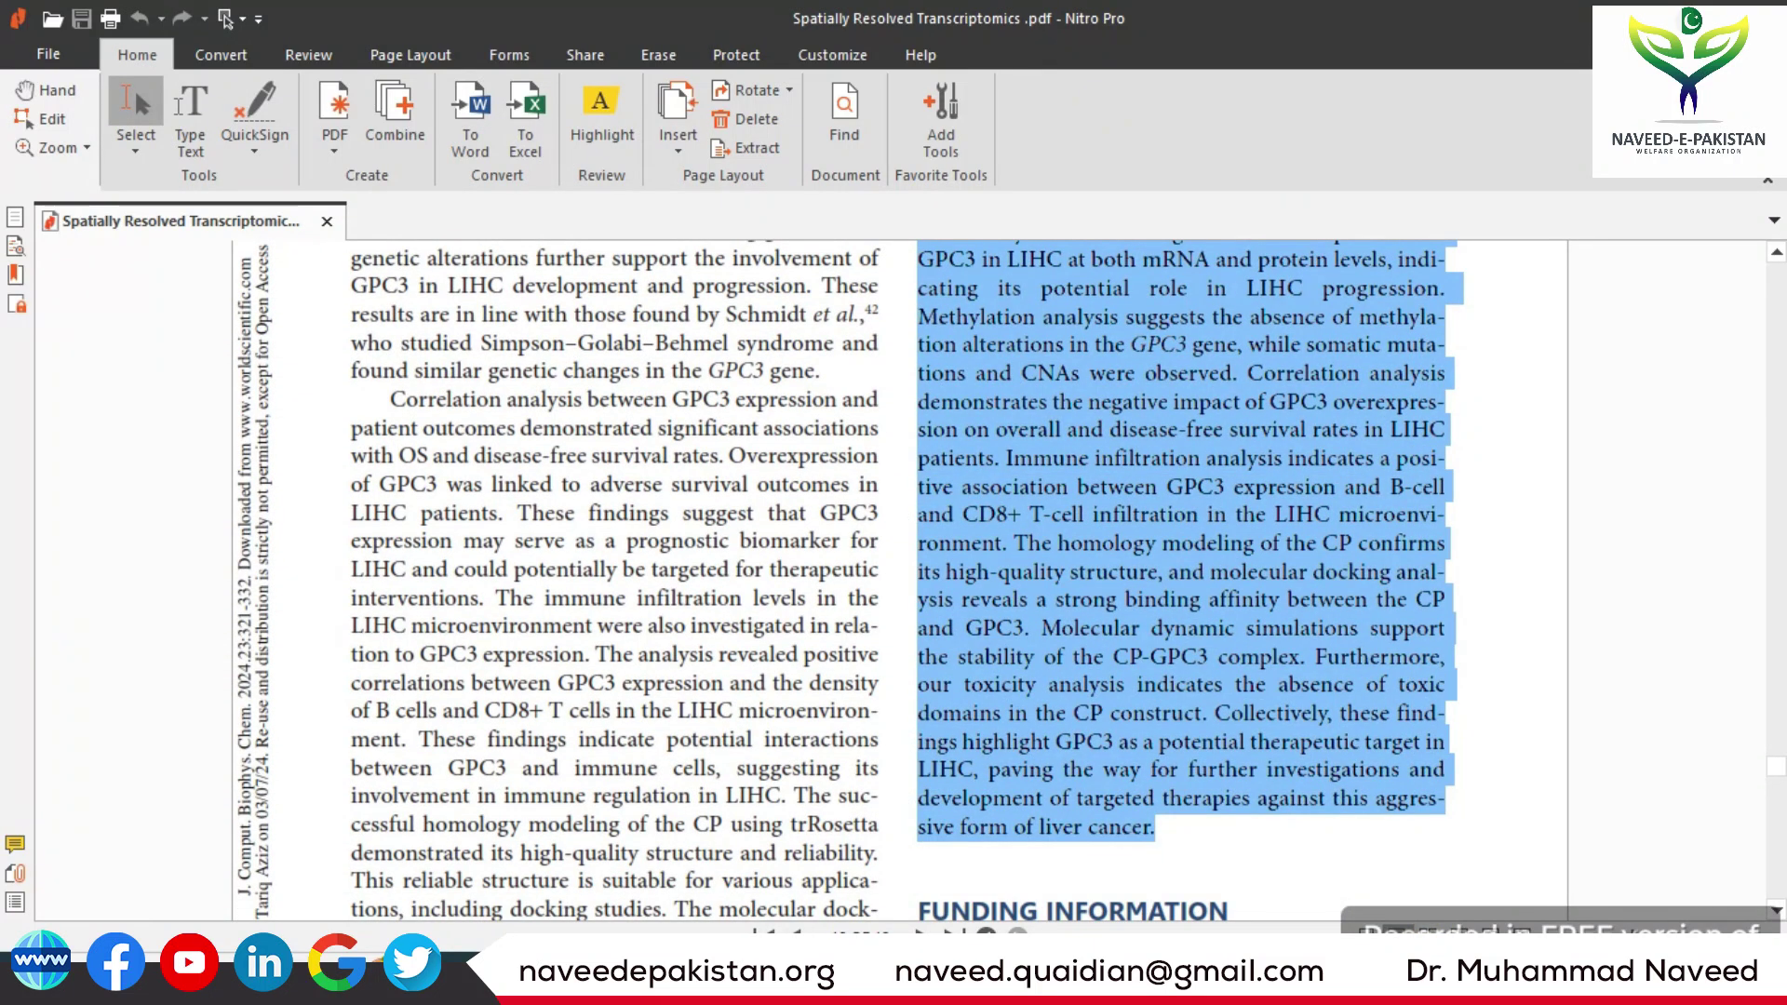
Return to the paraphrasing tool in the browser, paste the Conclusions paragraph as input, and paraphrase it in Academic mode.
{"action": "key", "text": "alt+Tab"}
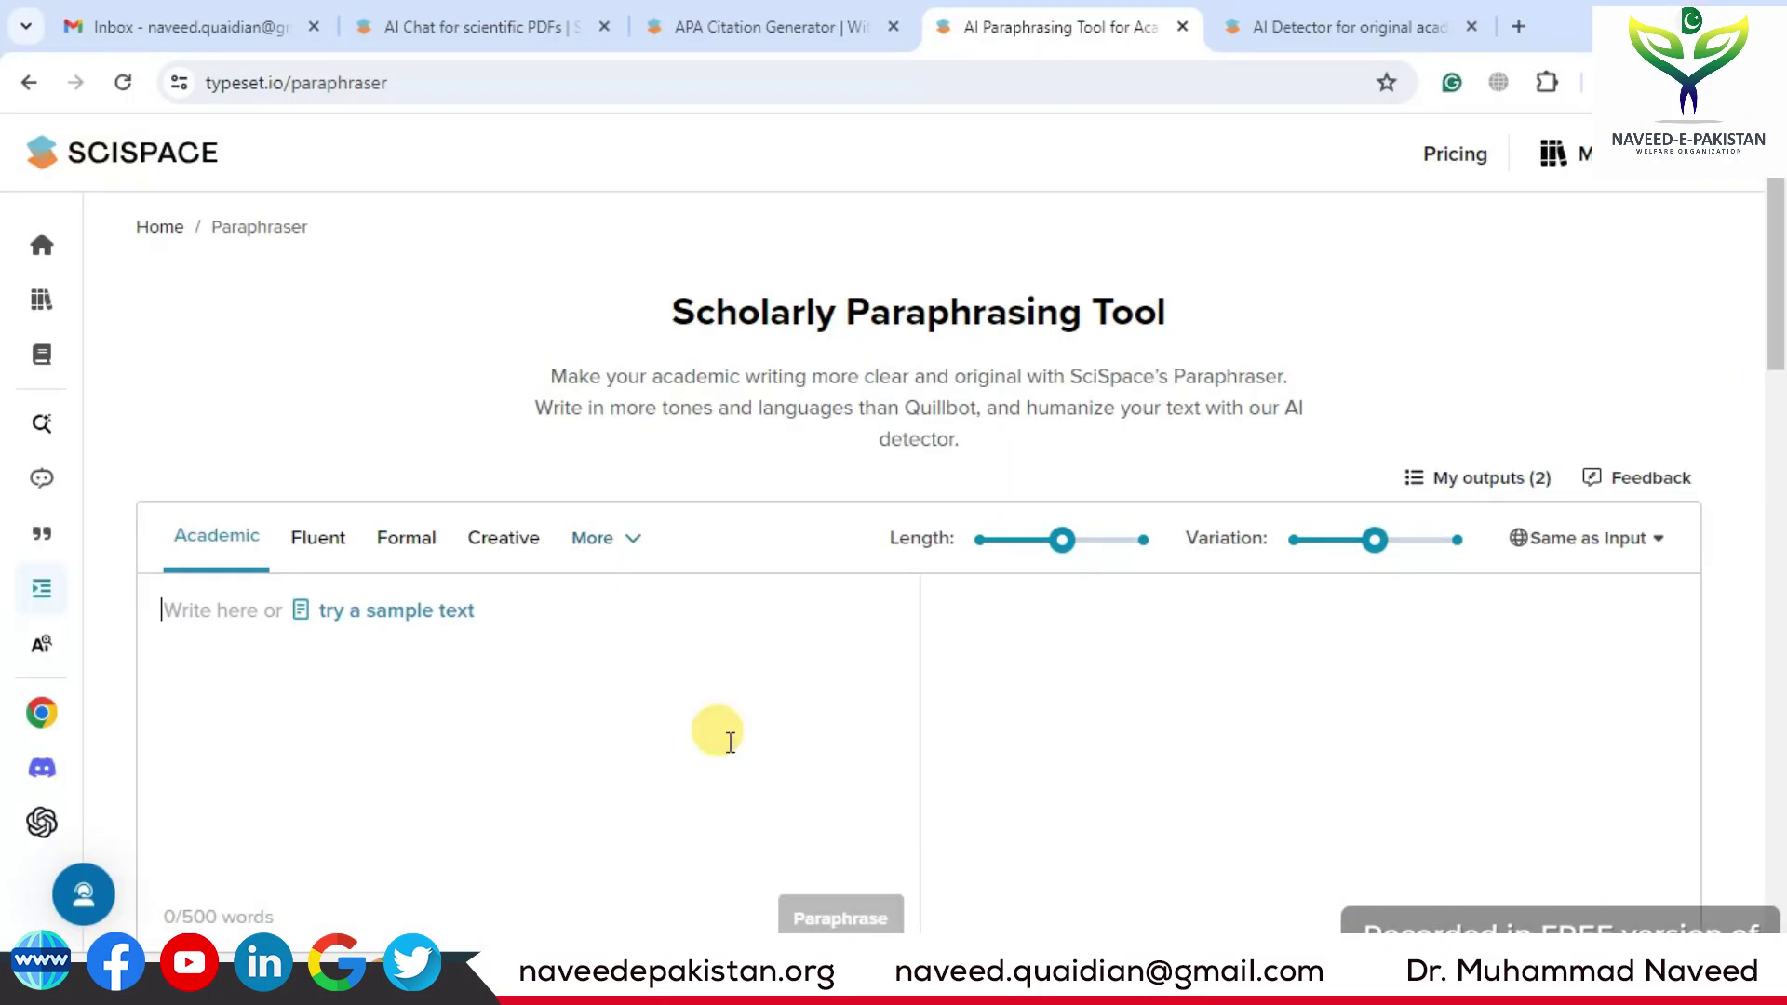
{"action": "left_click", "coordinate": [423, 679]}
{"action": "key", "text": "ctrl+v"}
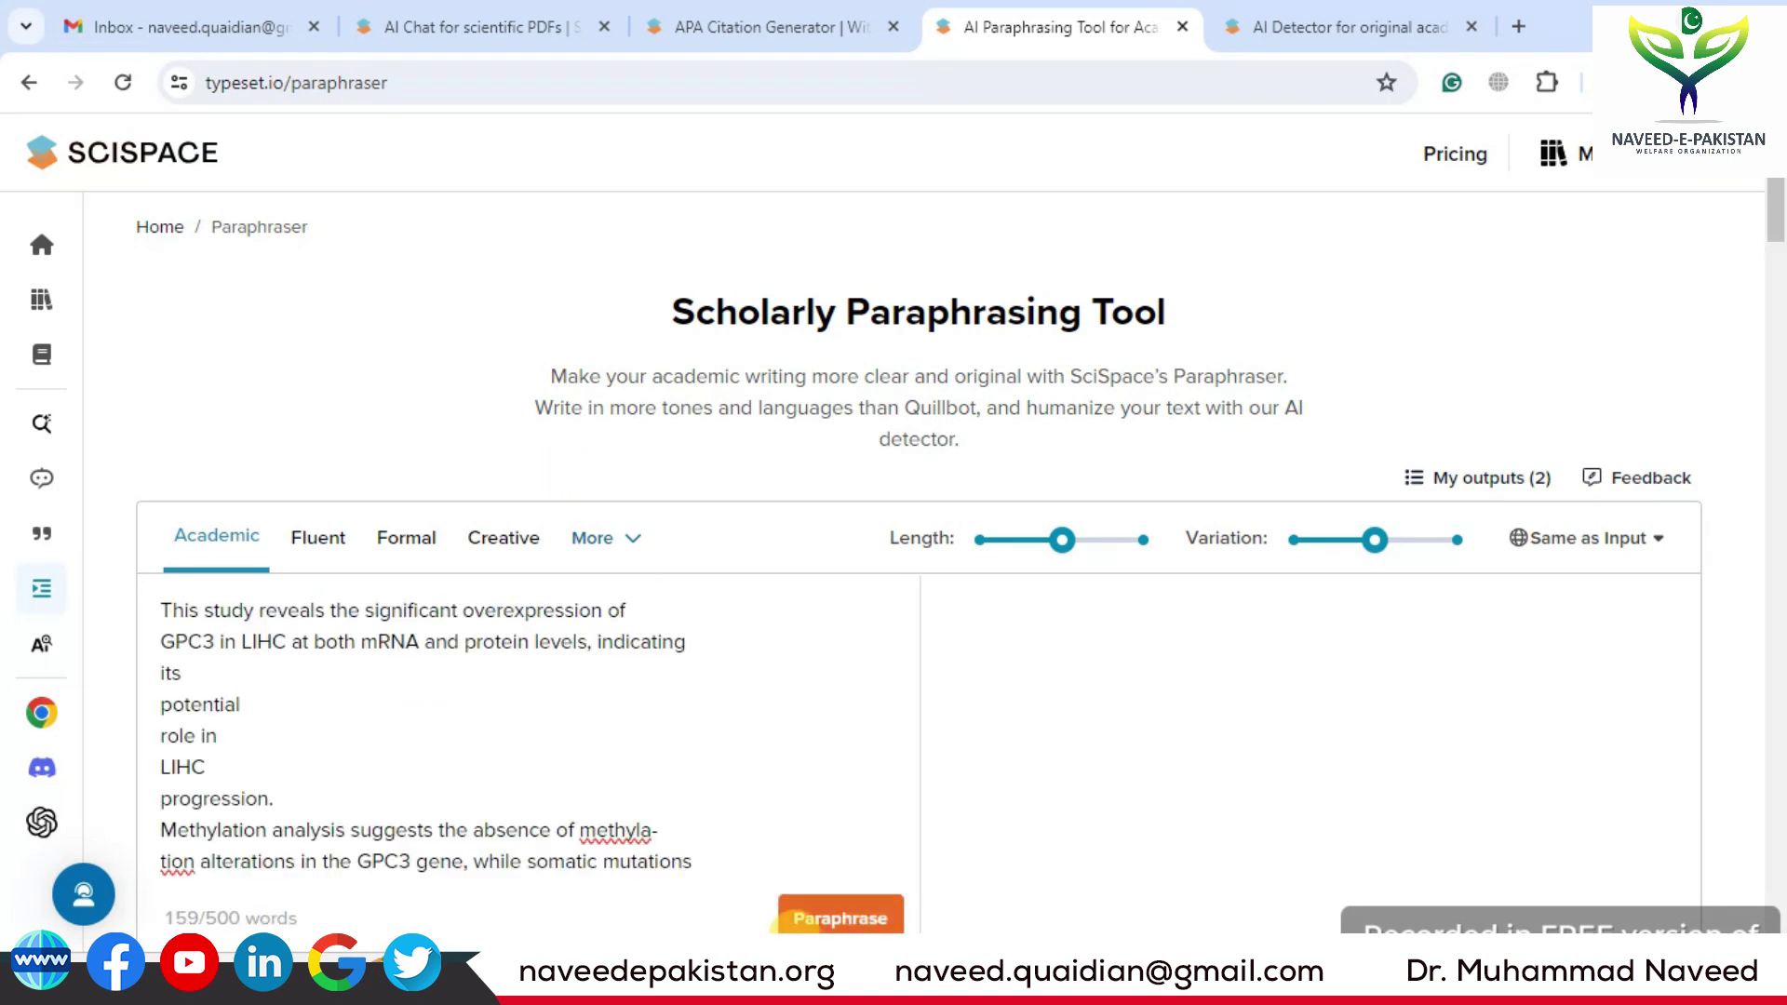
{"action": "left_click", "coordinate": [801, 916]}
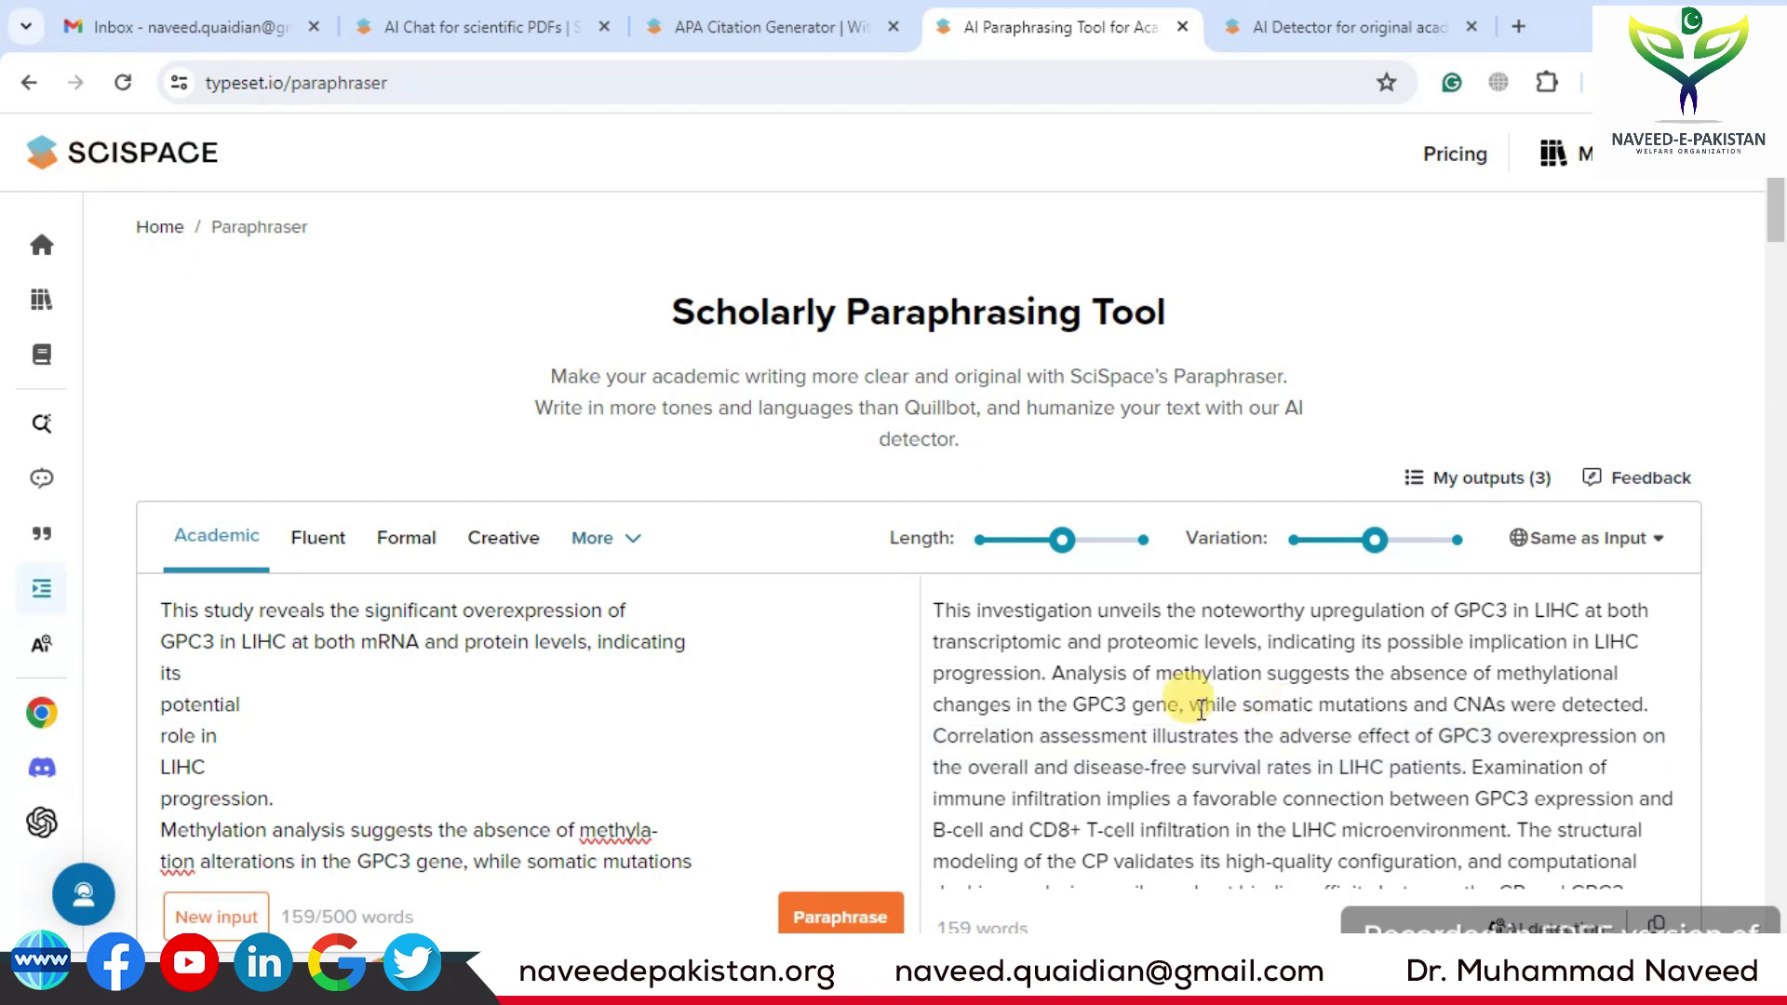
{"action": "scroll", "coordinate": [1285, 712], "scroll_direction": "down", "scroll_amount": 1}
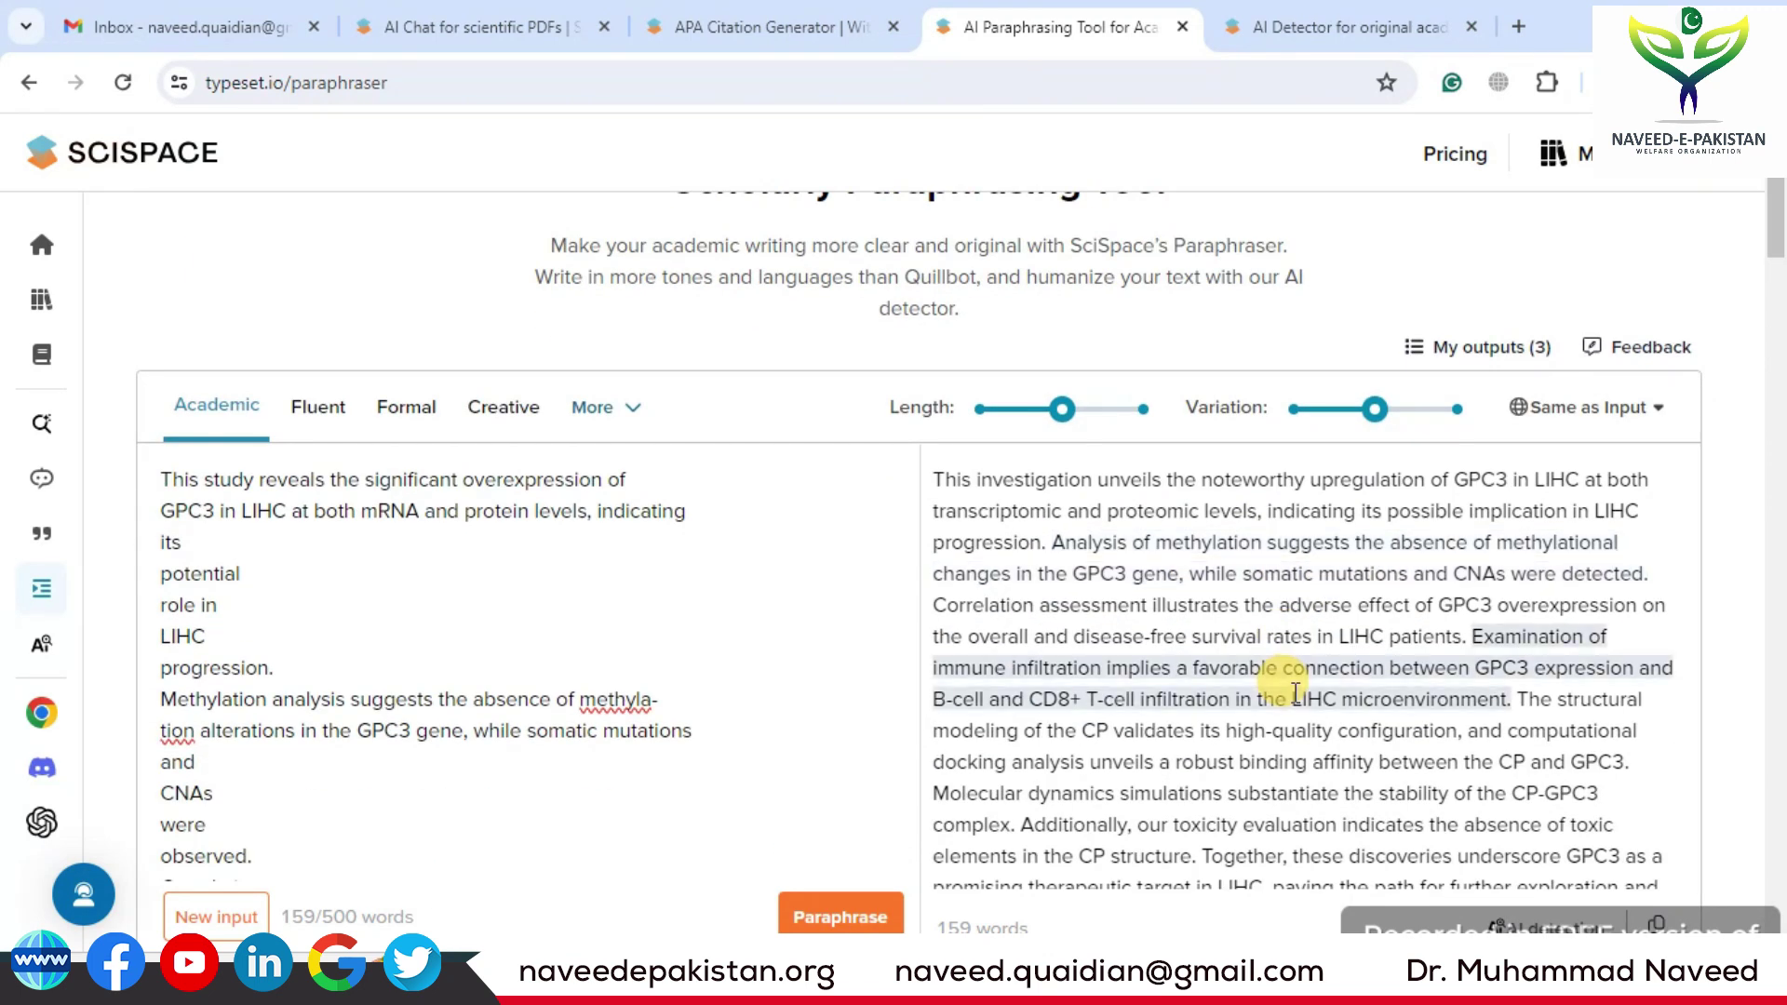
Review the Academic paraphrase of the Conclusions paragraph and paraphrase the same input again in Fluent mode.
{"action": "scroll", "coordinate": [1295, 694], "scroll_direction": "down", "scroll_amount": 1}
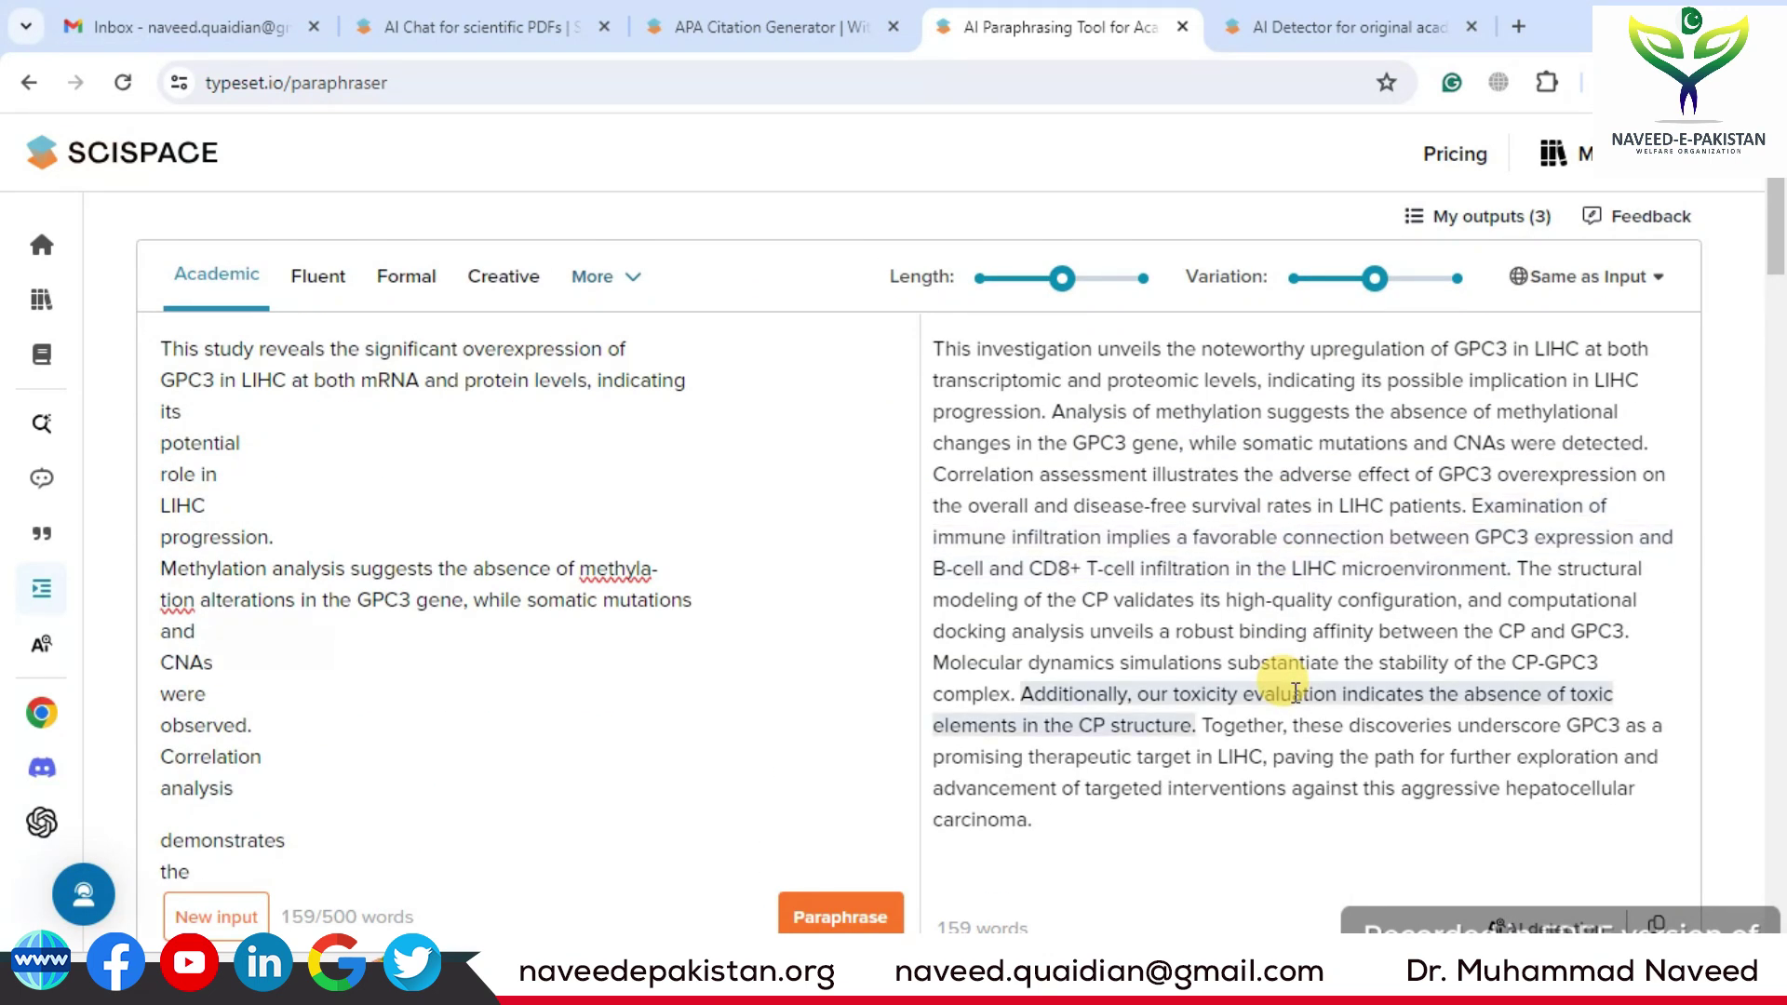
{"action": "scroll", "coordinate": [1295, 693], "scroll_direction": "up", "scroll_amount": 1}
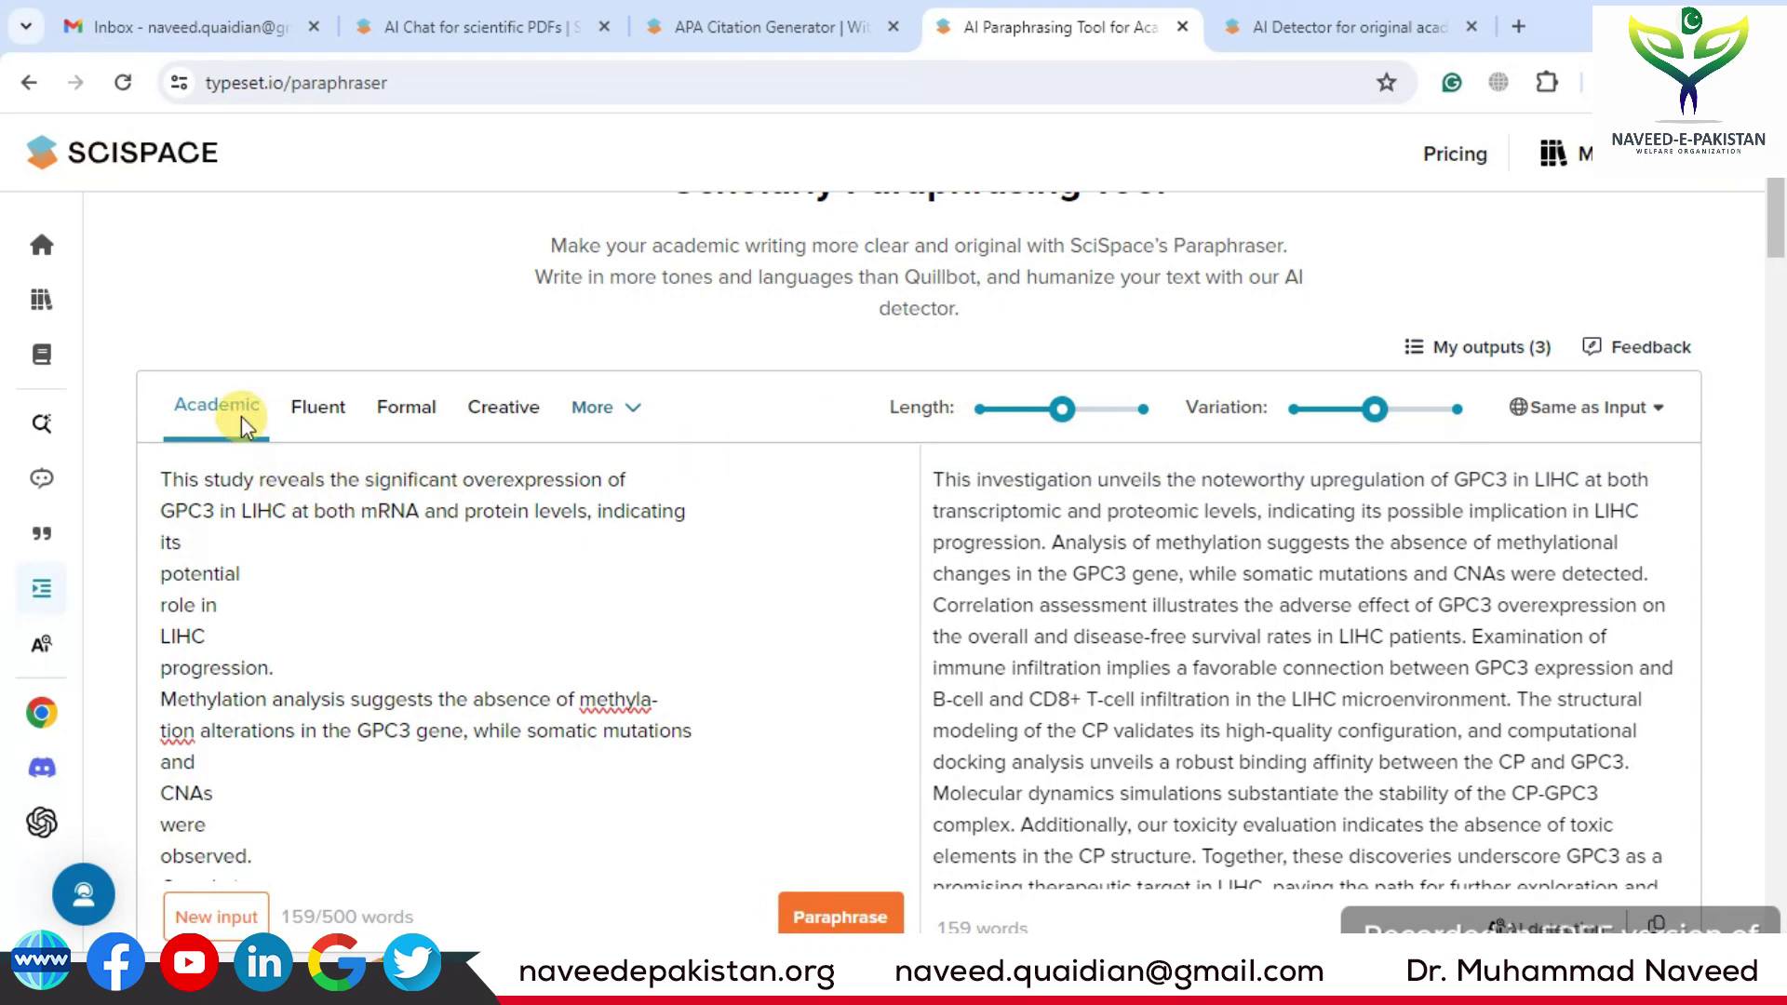
{"action": "left_click", "coordinate": [322, 409]}
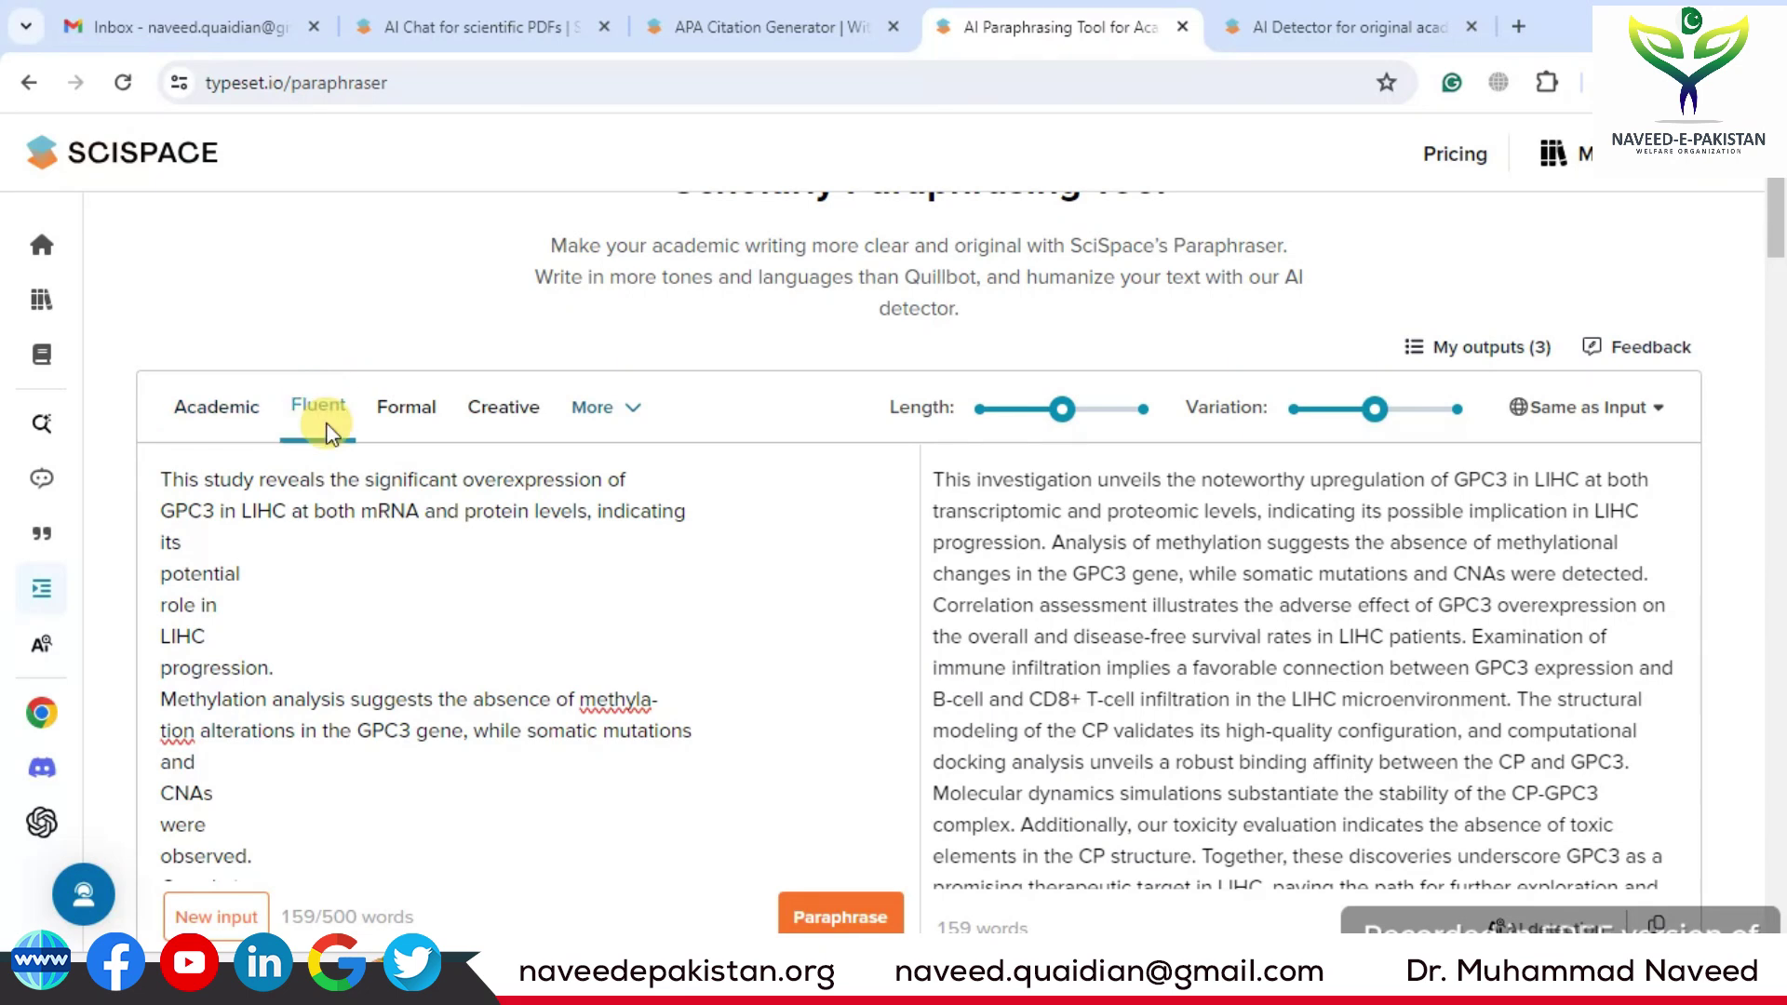
{"action": "left_click", "coordinate": [848, 919]}
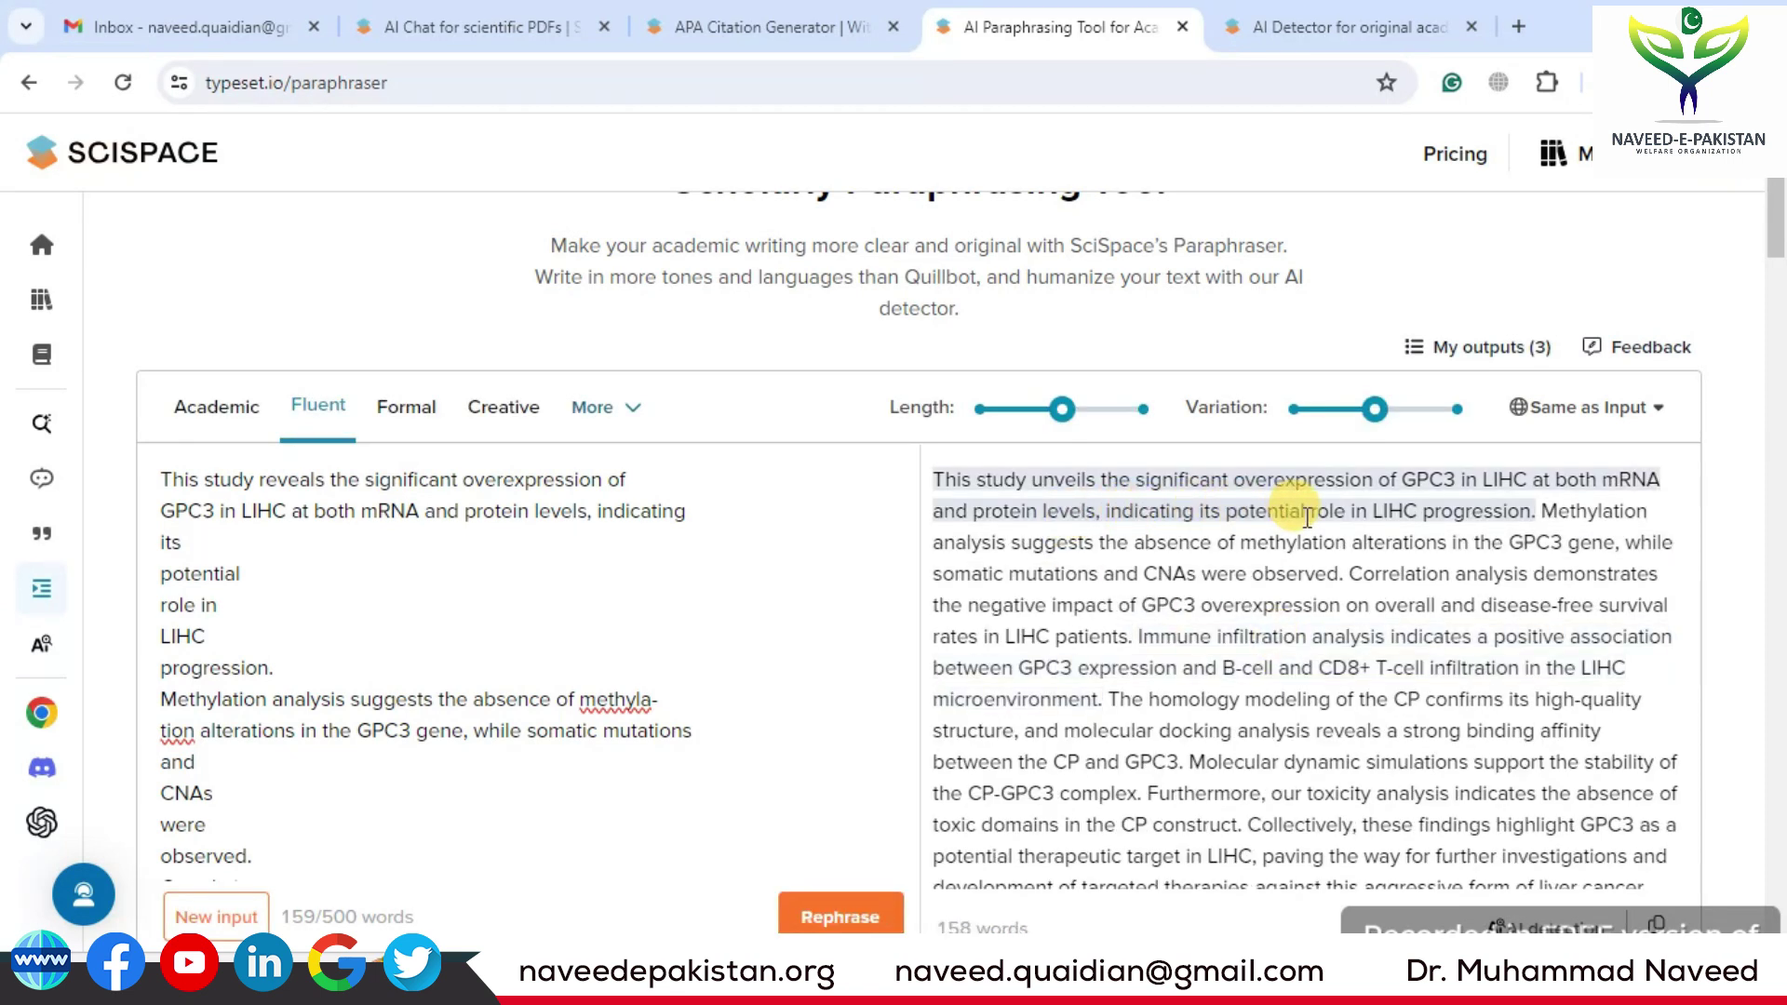
Try the Formal and Creative paraphrasing modes and look over the Fluent output.
{"action": "left_click", "coordinate": [405, 407]}
{"action": "left_click", "coordinate": [504, 414]}
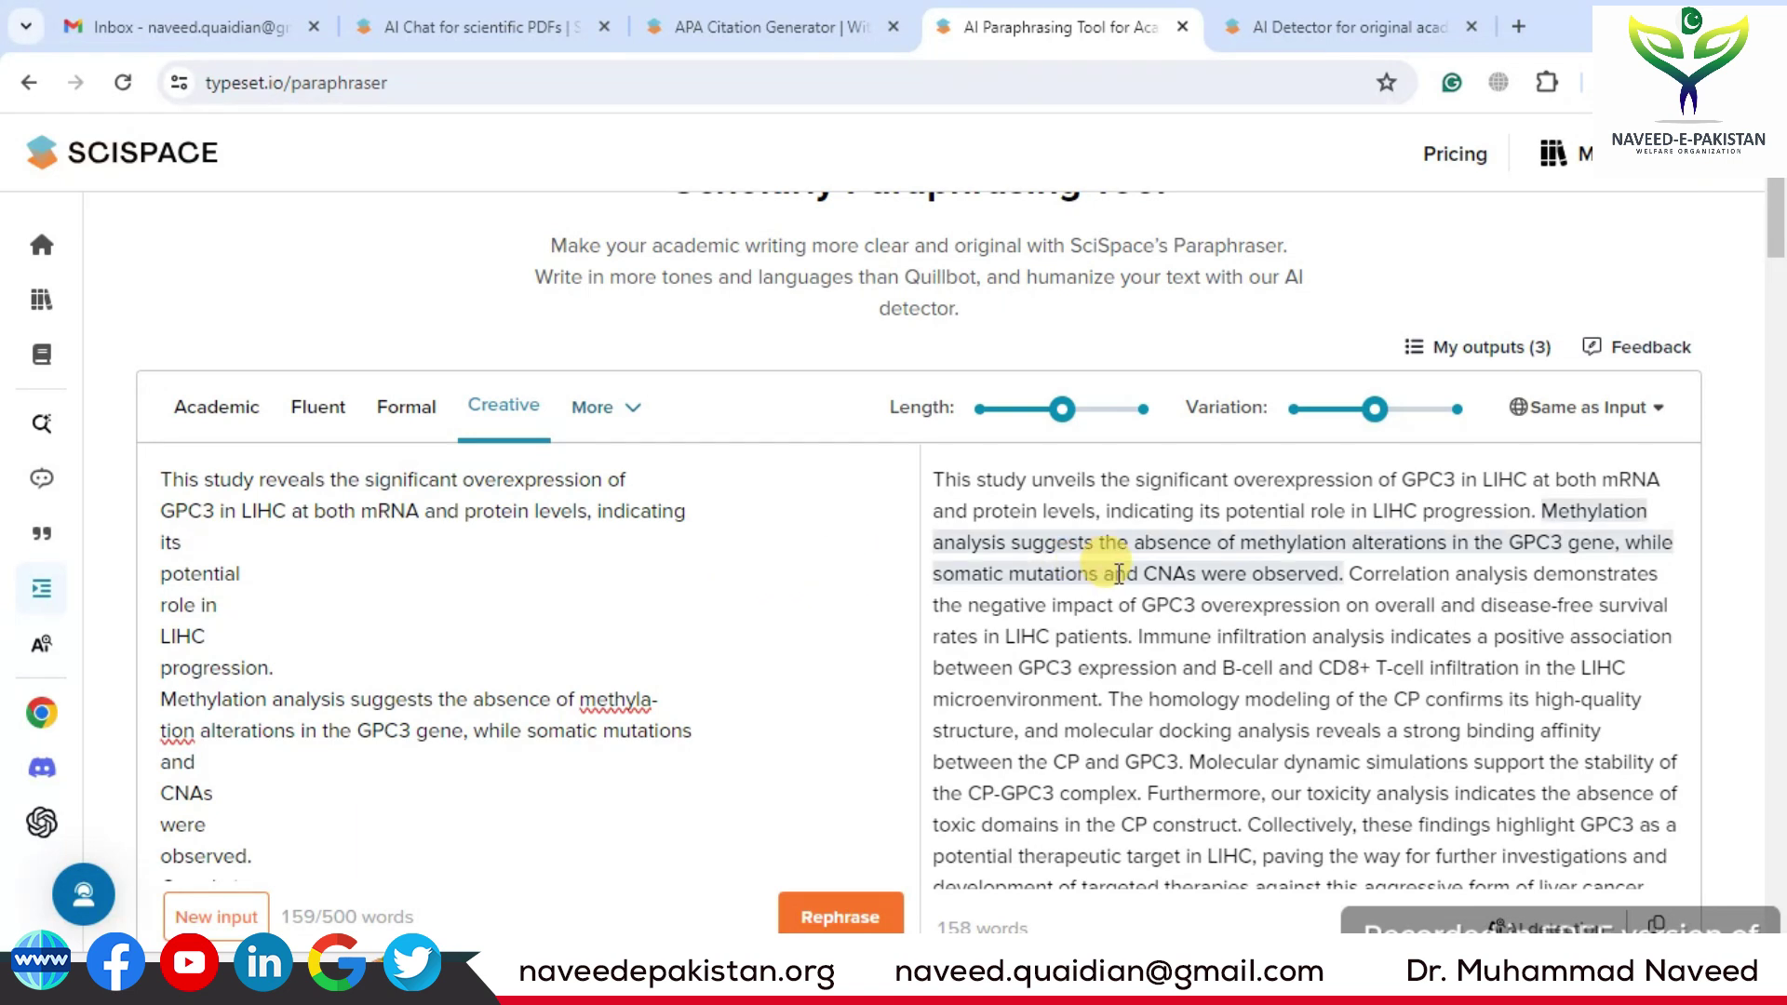
{"action": "scroll", "coordinate": [1186, 570], "scroll_direction": "up", "scroll_amount": 1}
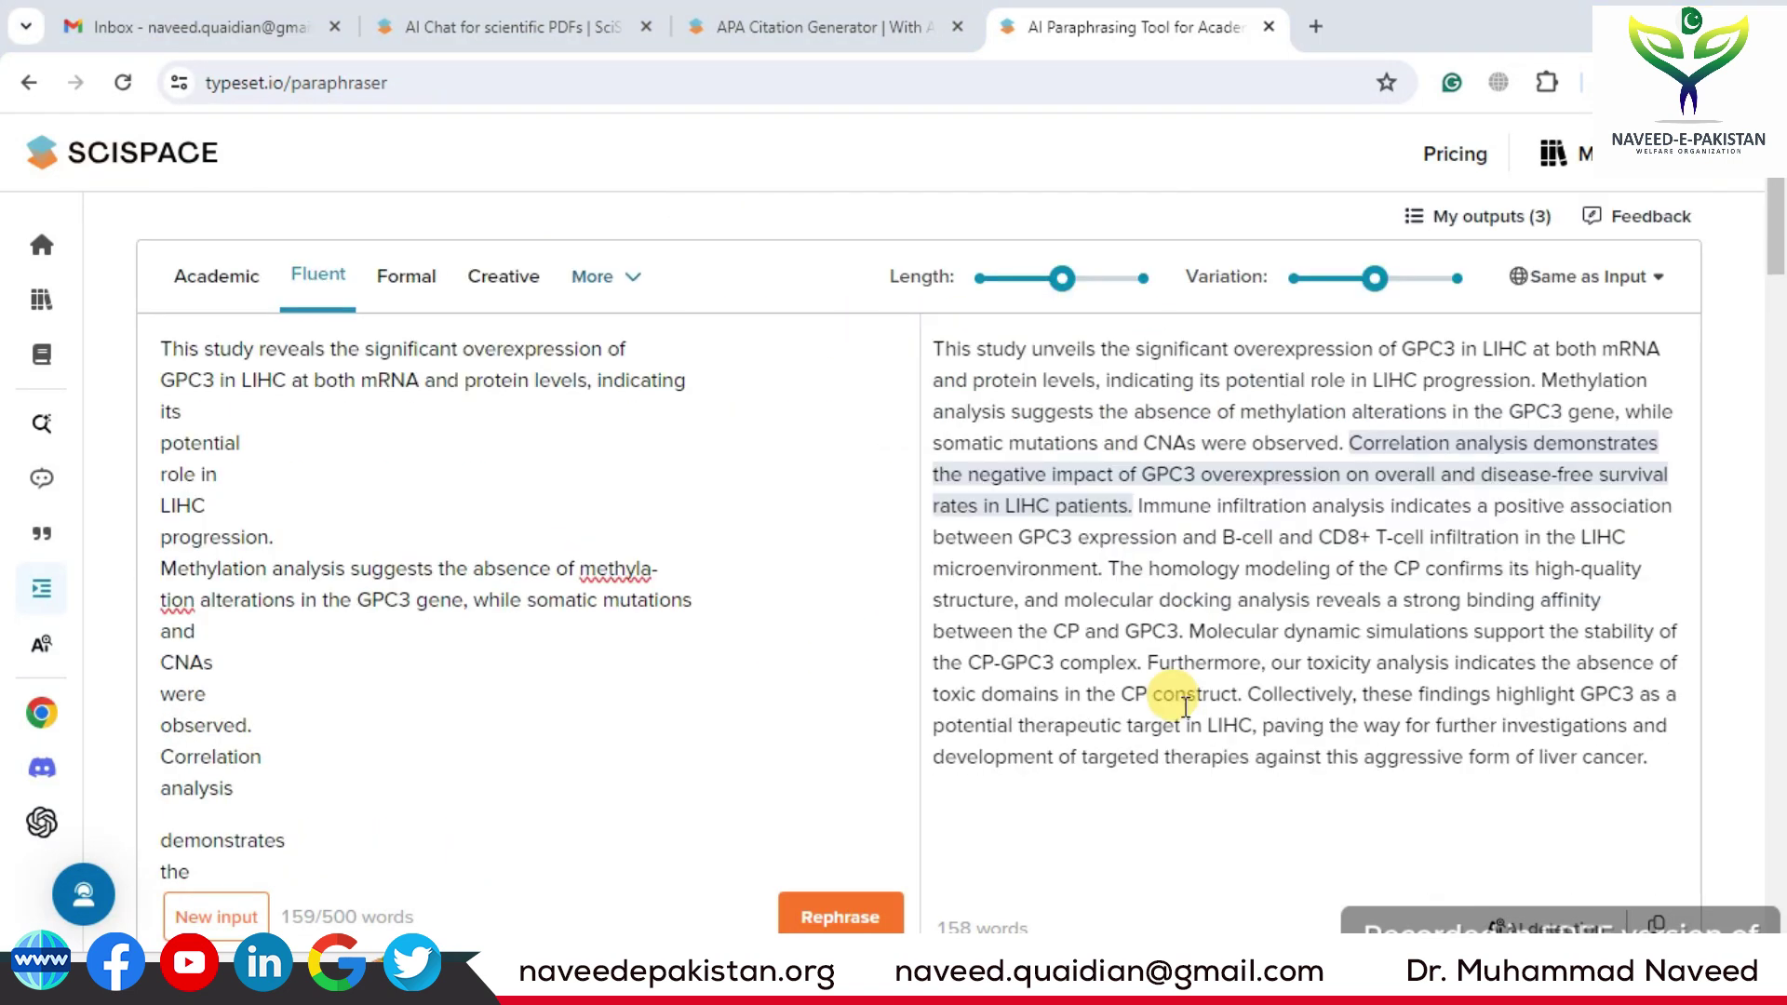
{"action": "scroll", "coordinate": [1173, 703], "scroll_direction": "up", "scroll_amount": 1}
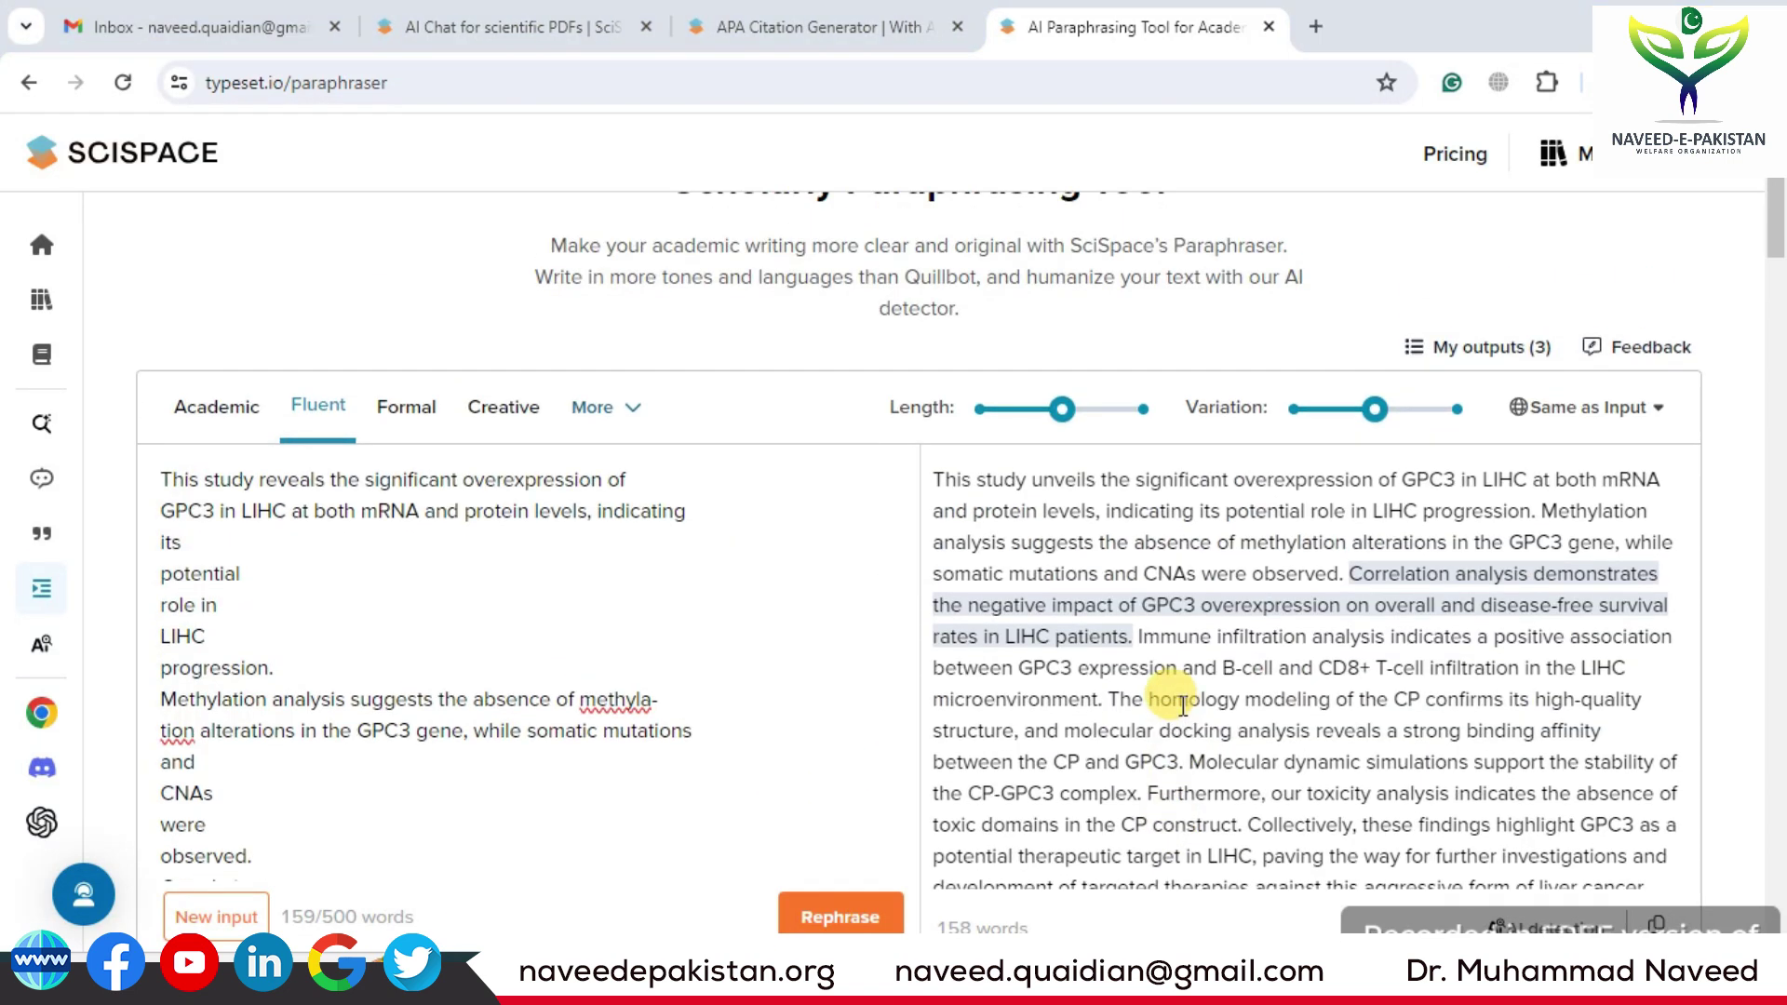
Copy the entire Fluent paraphrase from the output side of the paraphrasing tool.
{"action": "left_click_drag", "start_coordinate": [931, 476], "coordinate": [1644, 852]}
{"action": "key", "text": "ctrl+c"}
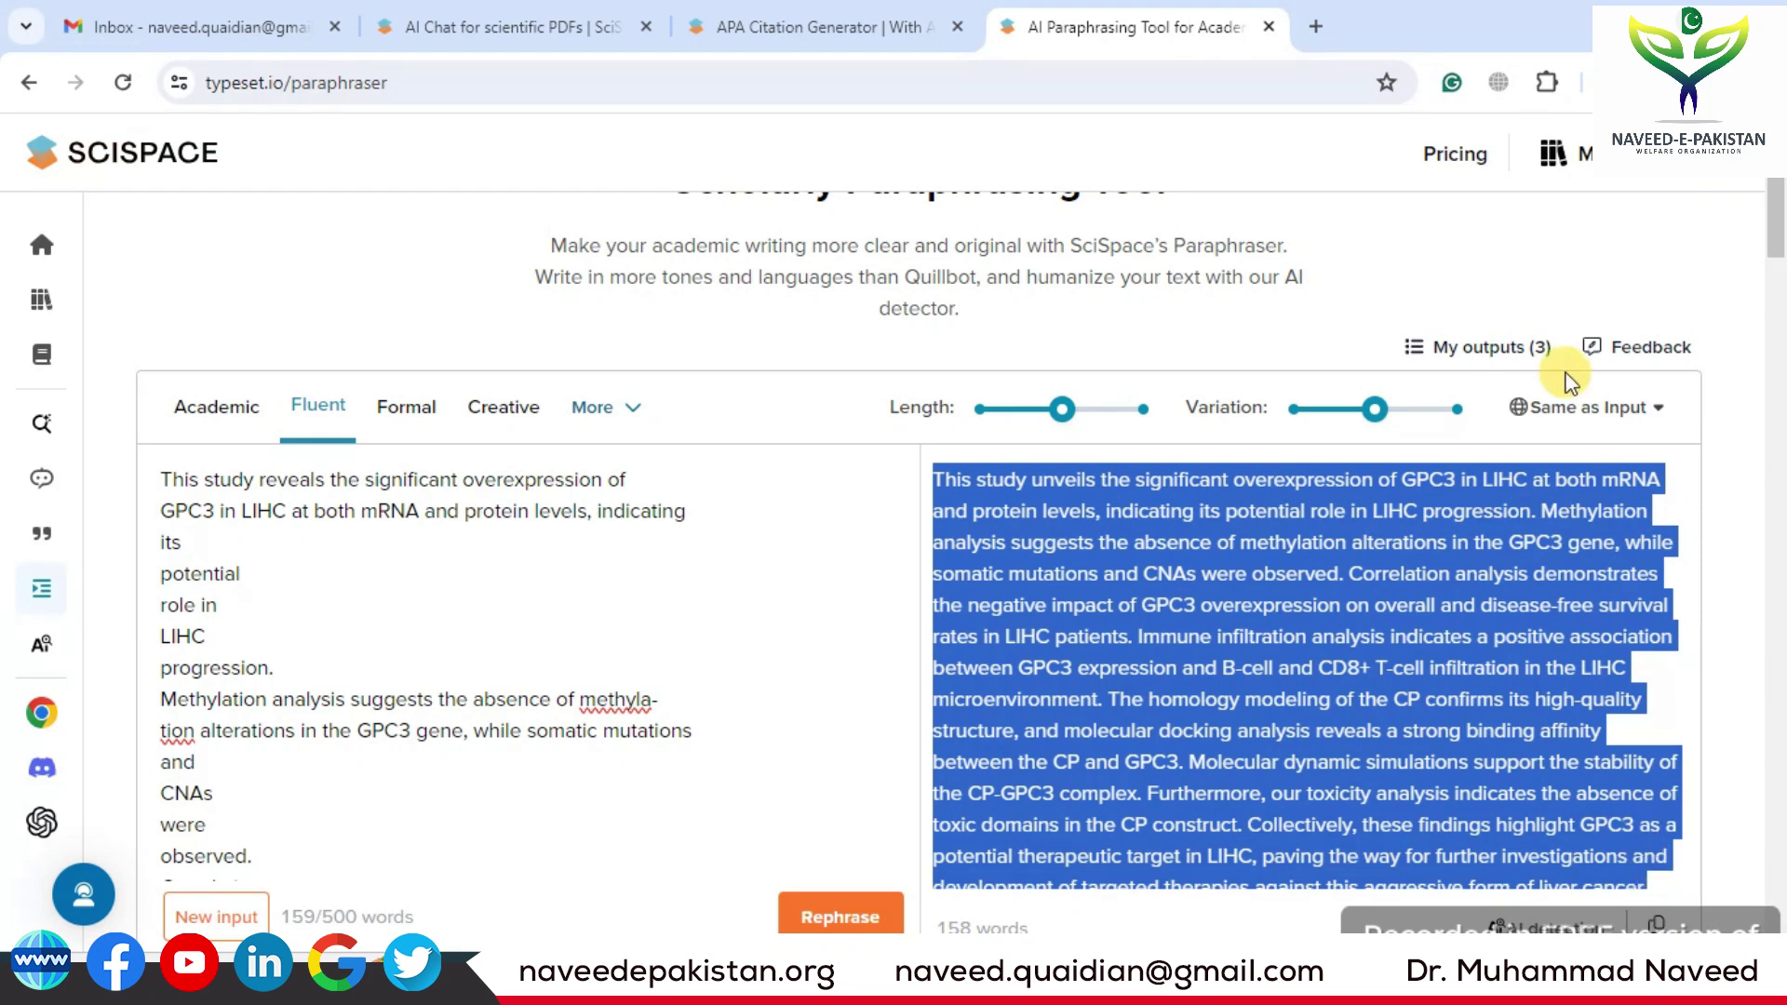
{"action": "scroll", "coordinate": [1600, 486], "scroll_direction": "down", "scroll_amount": 3}
{"action": "scroll", "coordinate": [1594, 485], "scroll_direction": "up", "scroll_amount": 3}
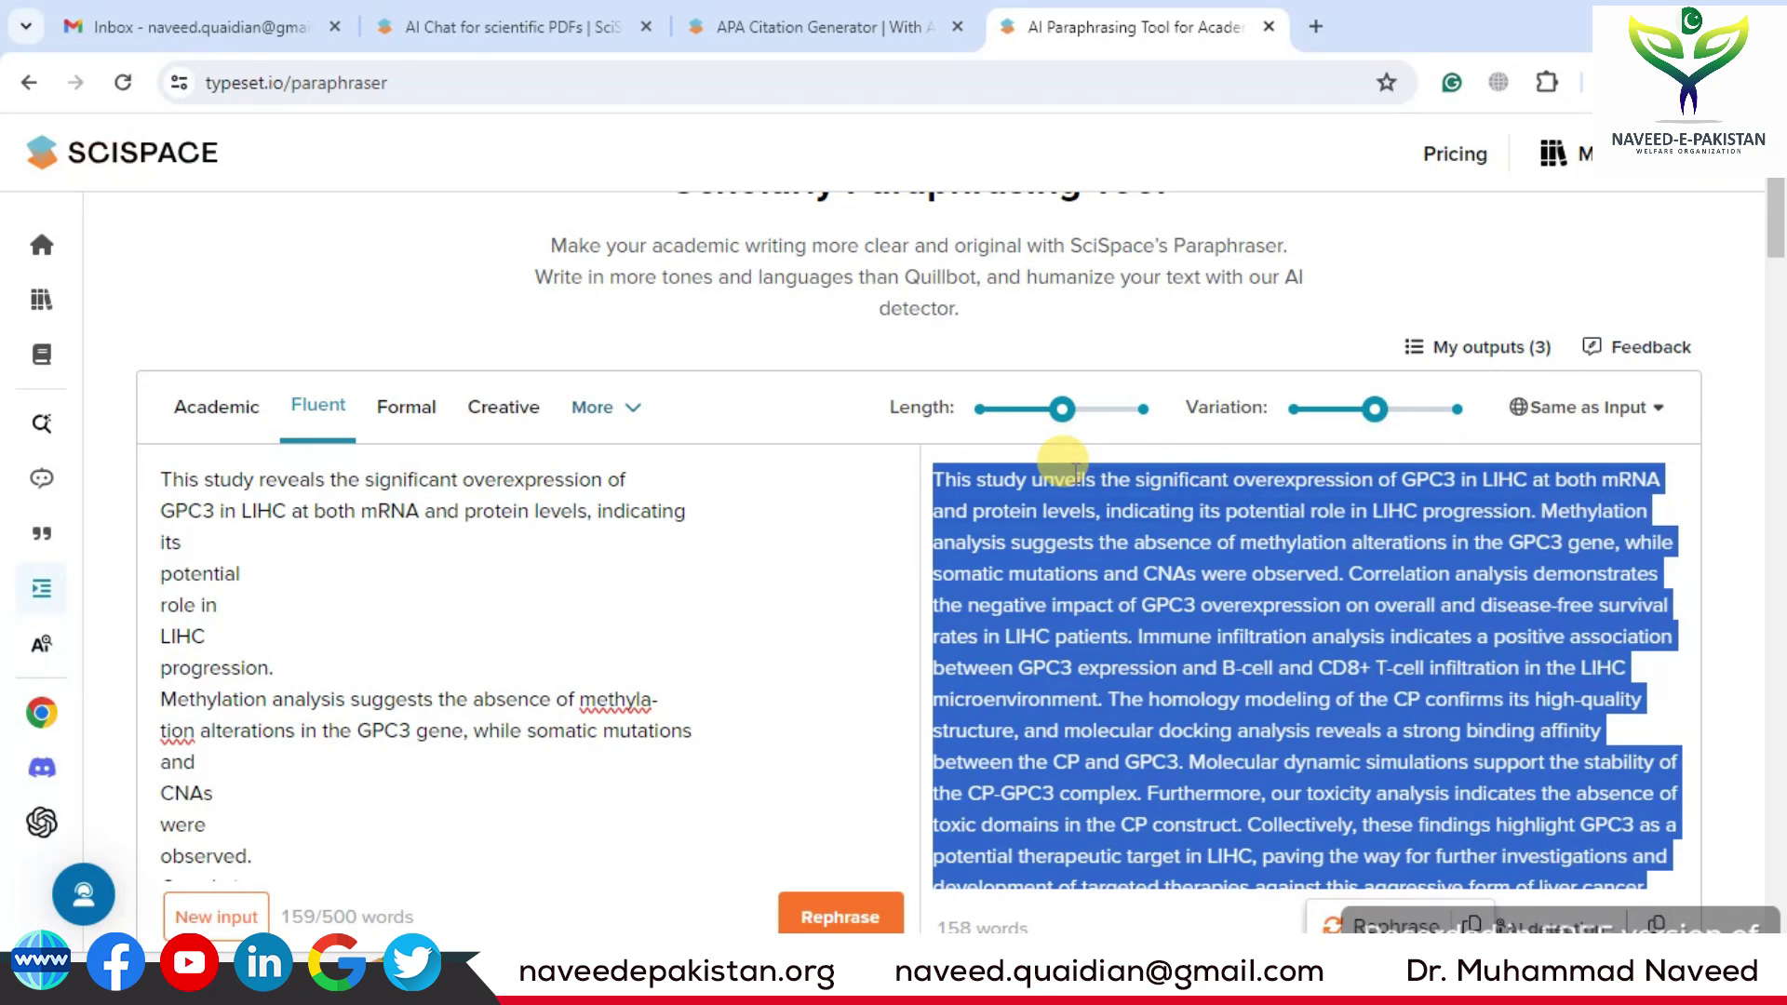
{"action": "scroll", "coordinate": [1076, 470], "scroll_direction": "up", "scroll_amount": 2}
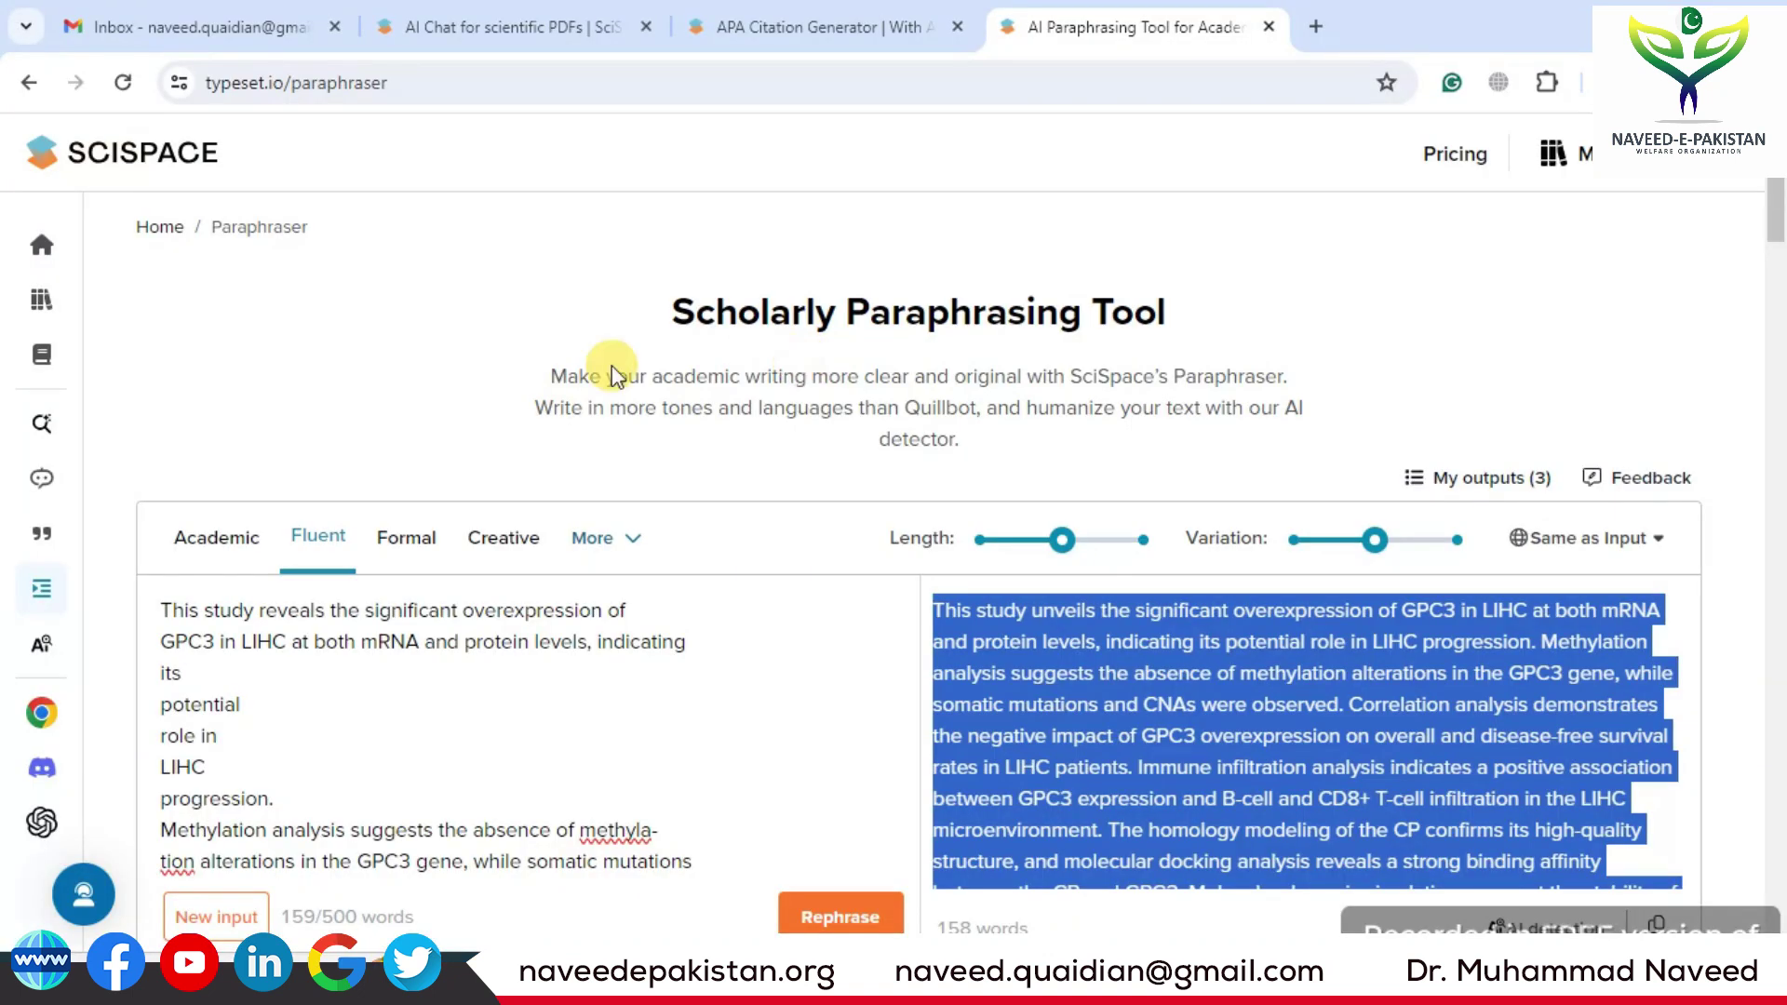
Open the Academic AI Detector, paste the copied paraphrase as input text, and analyse it.
{"action": "mouse_move", "coordinate": [32, 494]}
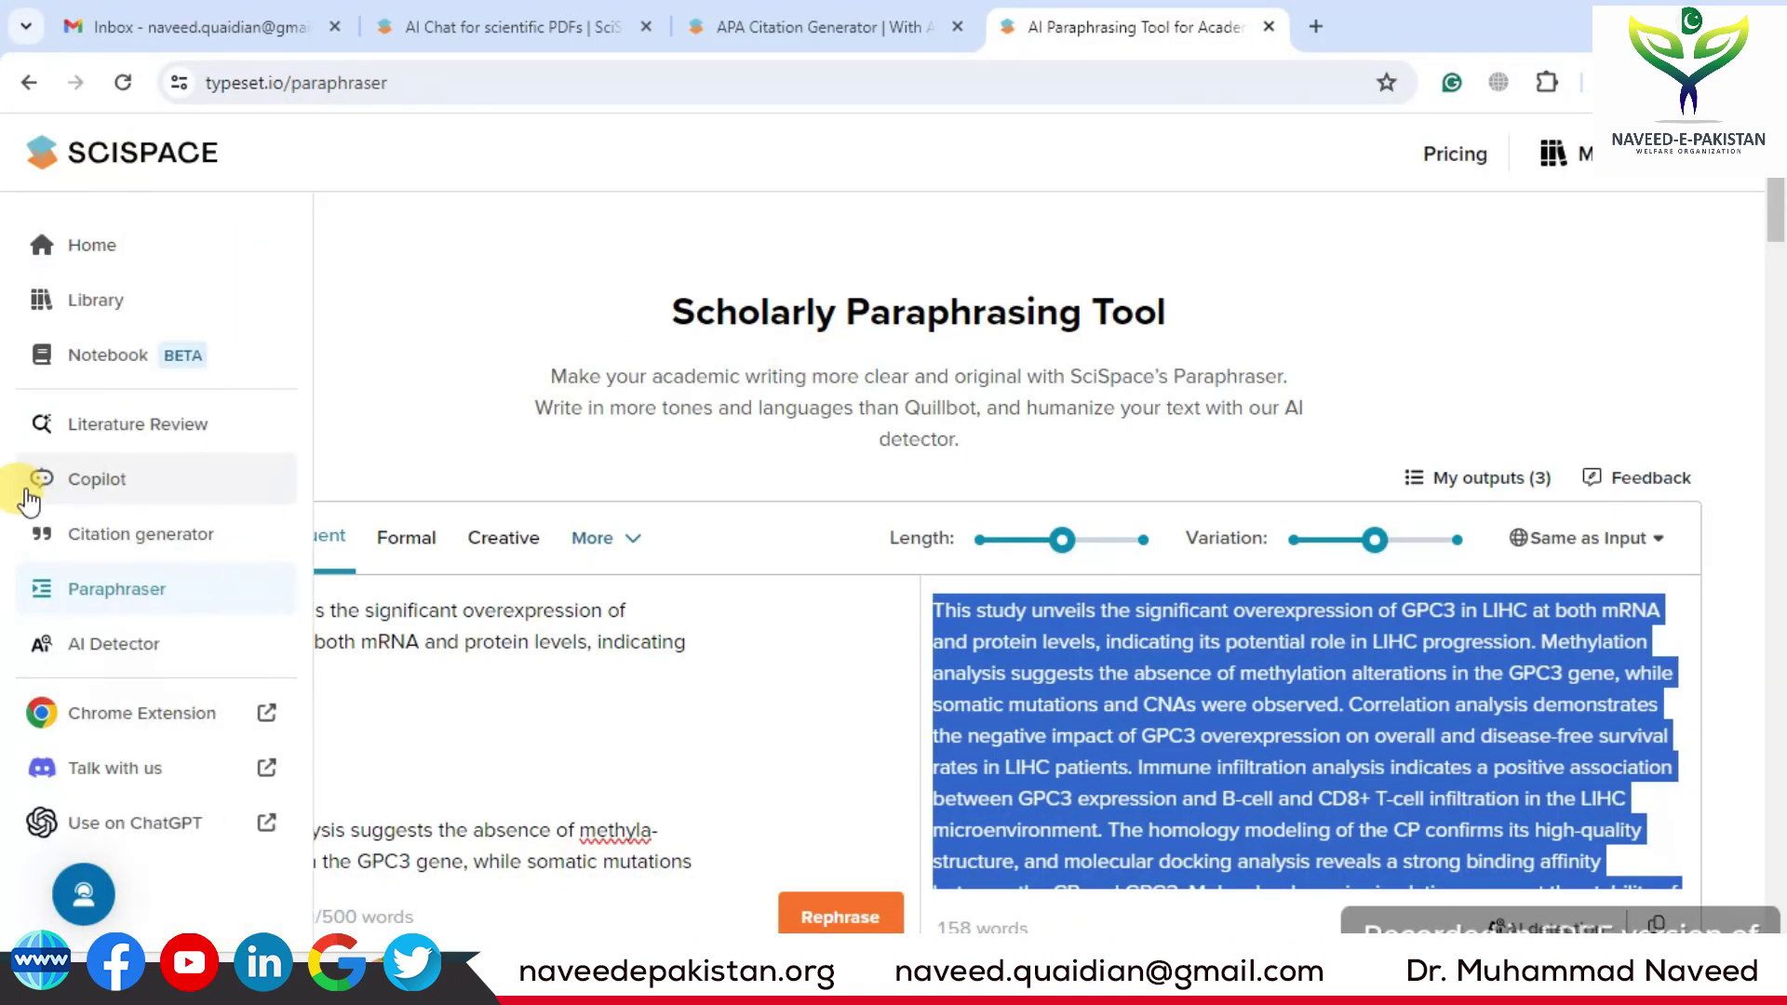
{"action": "left_click", "coordinate": [113, 649]}
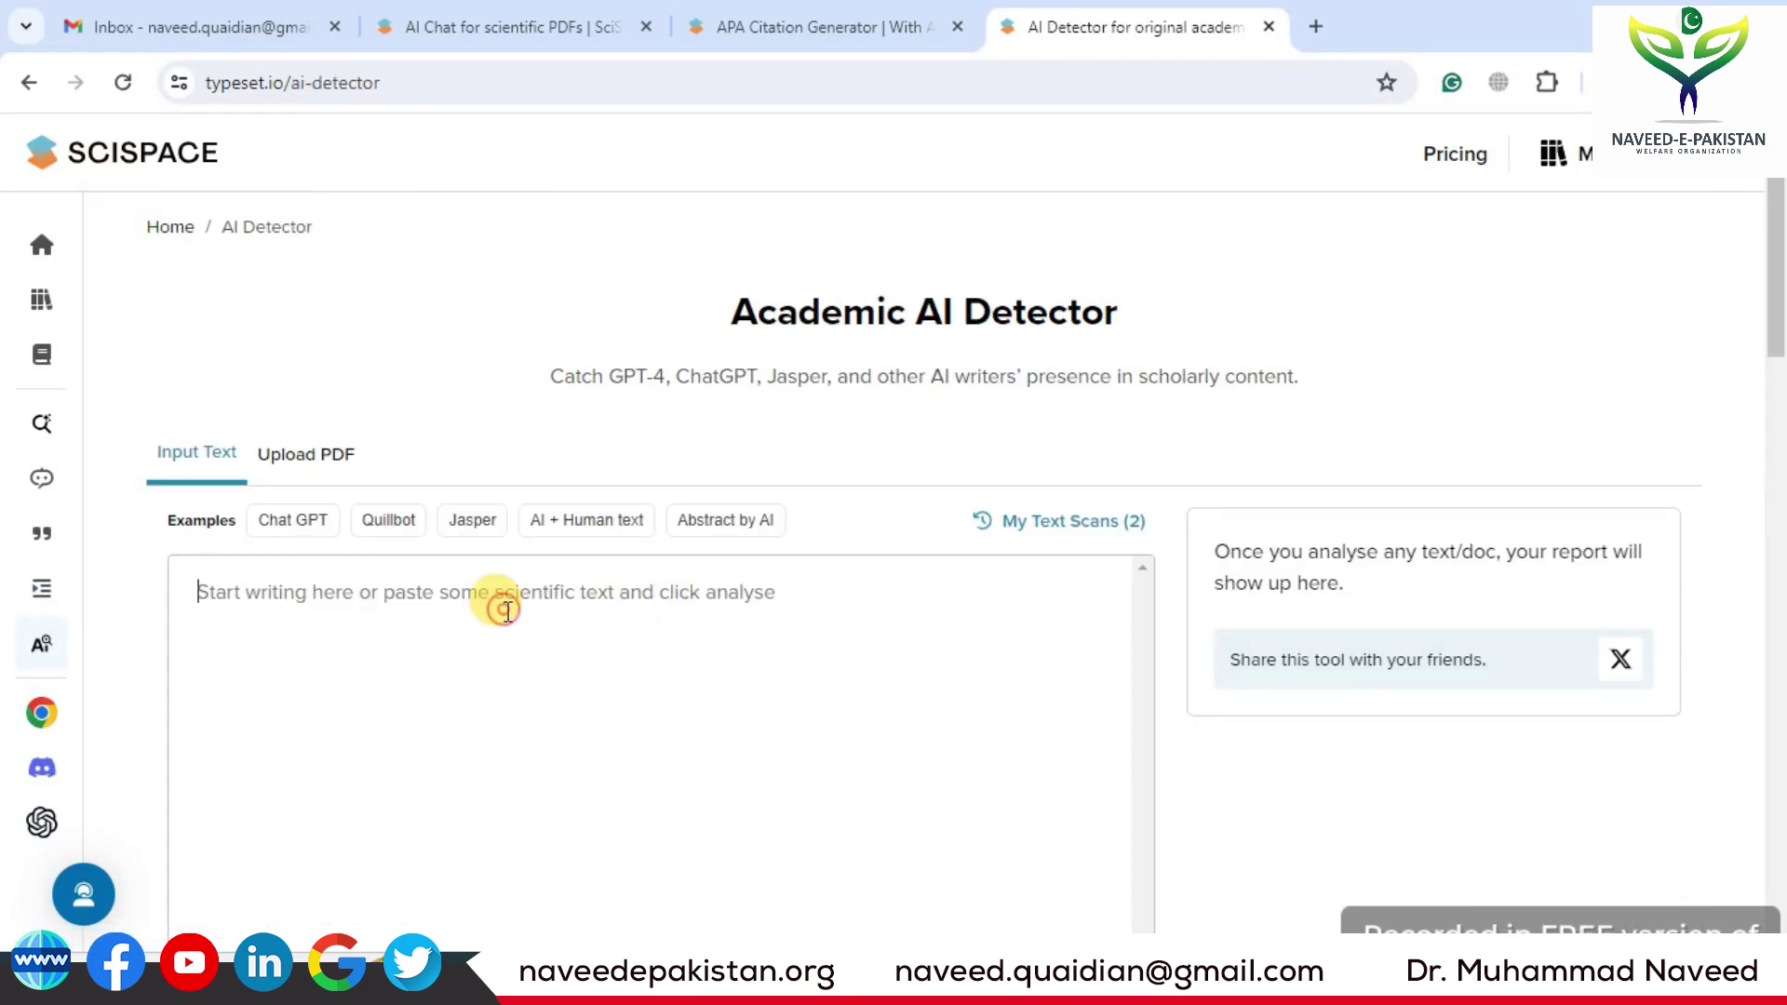
{"action": "left_click", "coordinate": [509, 613]}
{"action": "key", "text": "ctrl+v"}
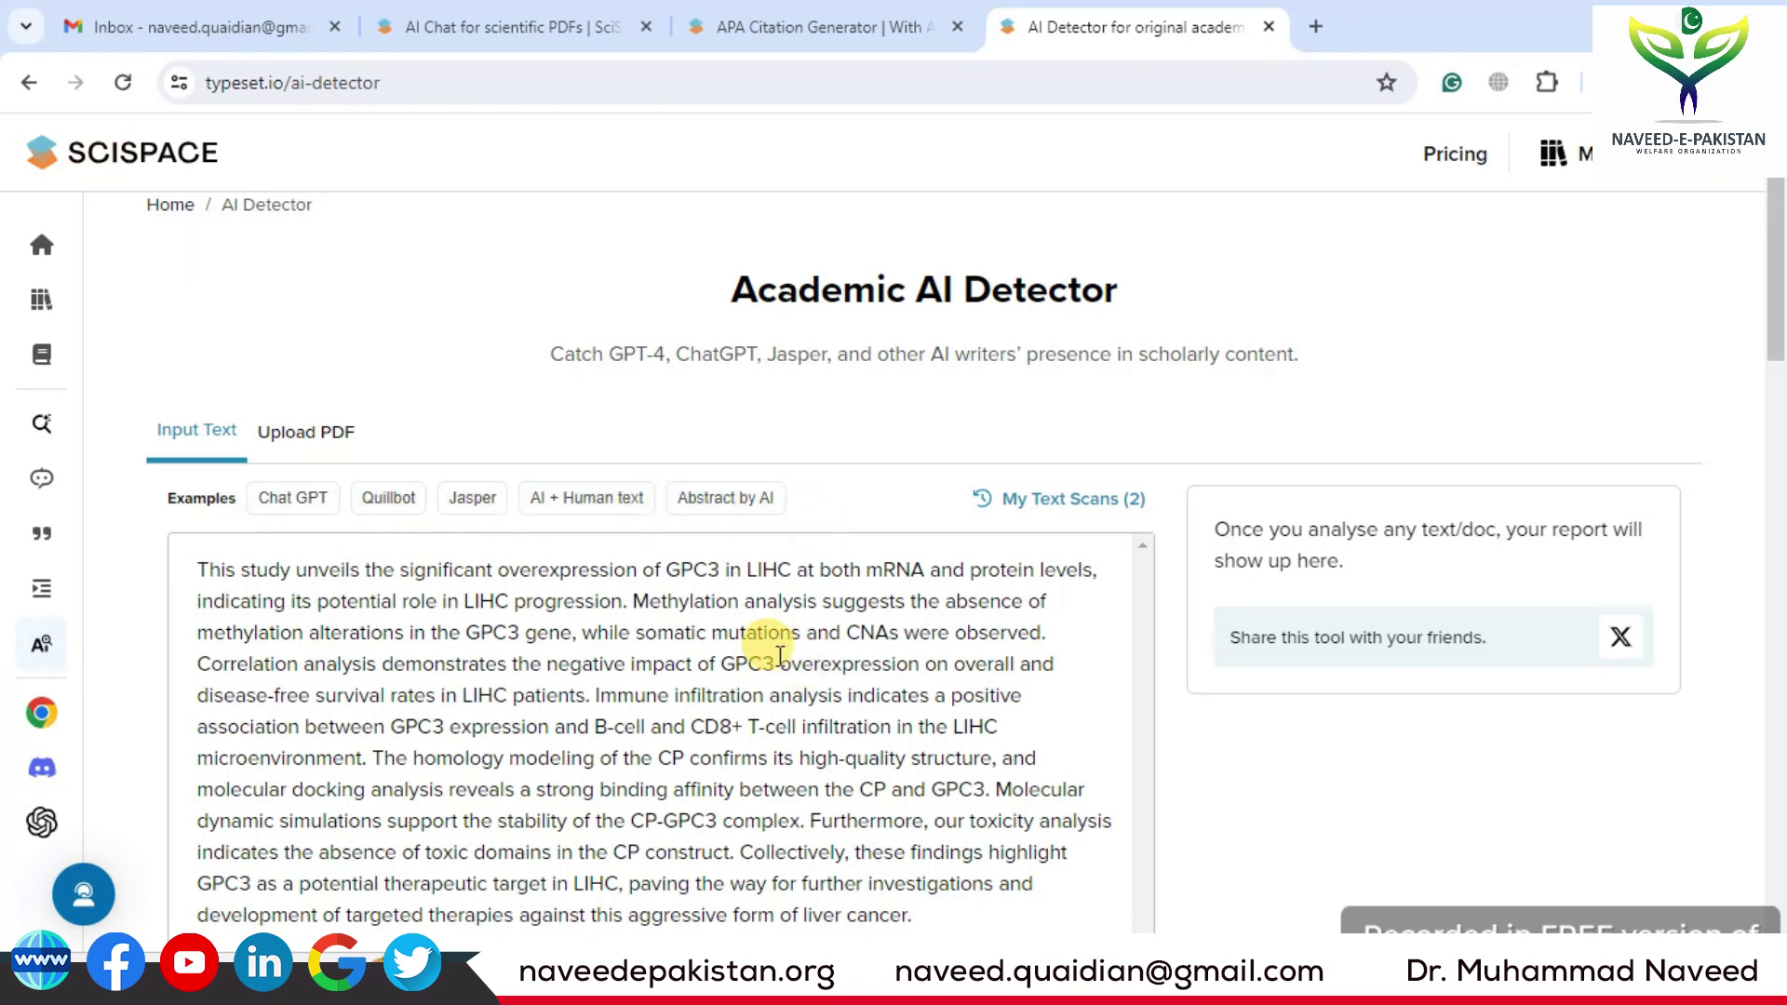
{"action": "scroll", "coordinate": [797, 687], "scroll_direction": "down", "scroll_amount": 1}
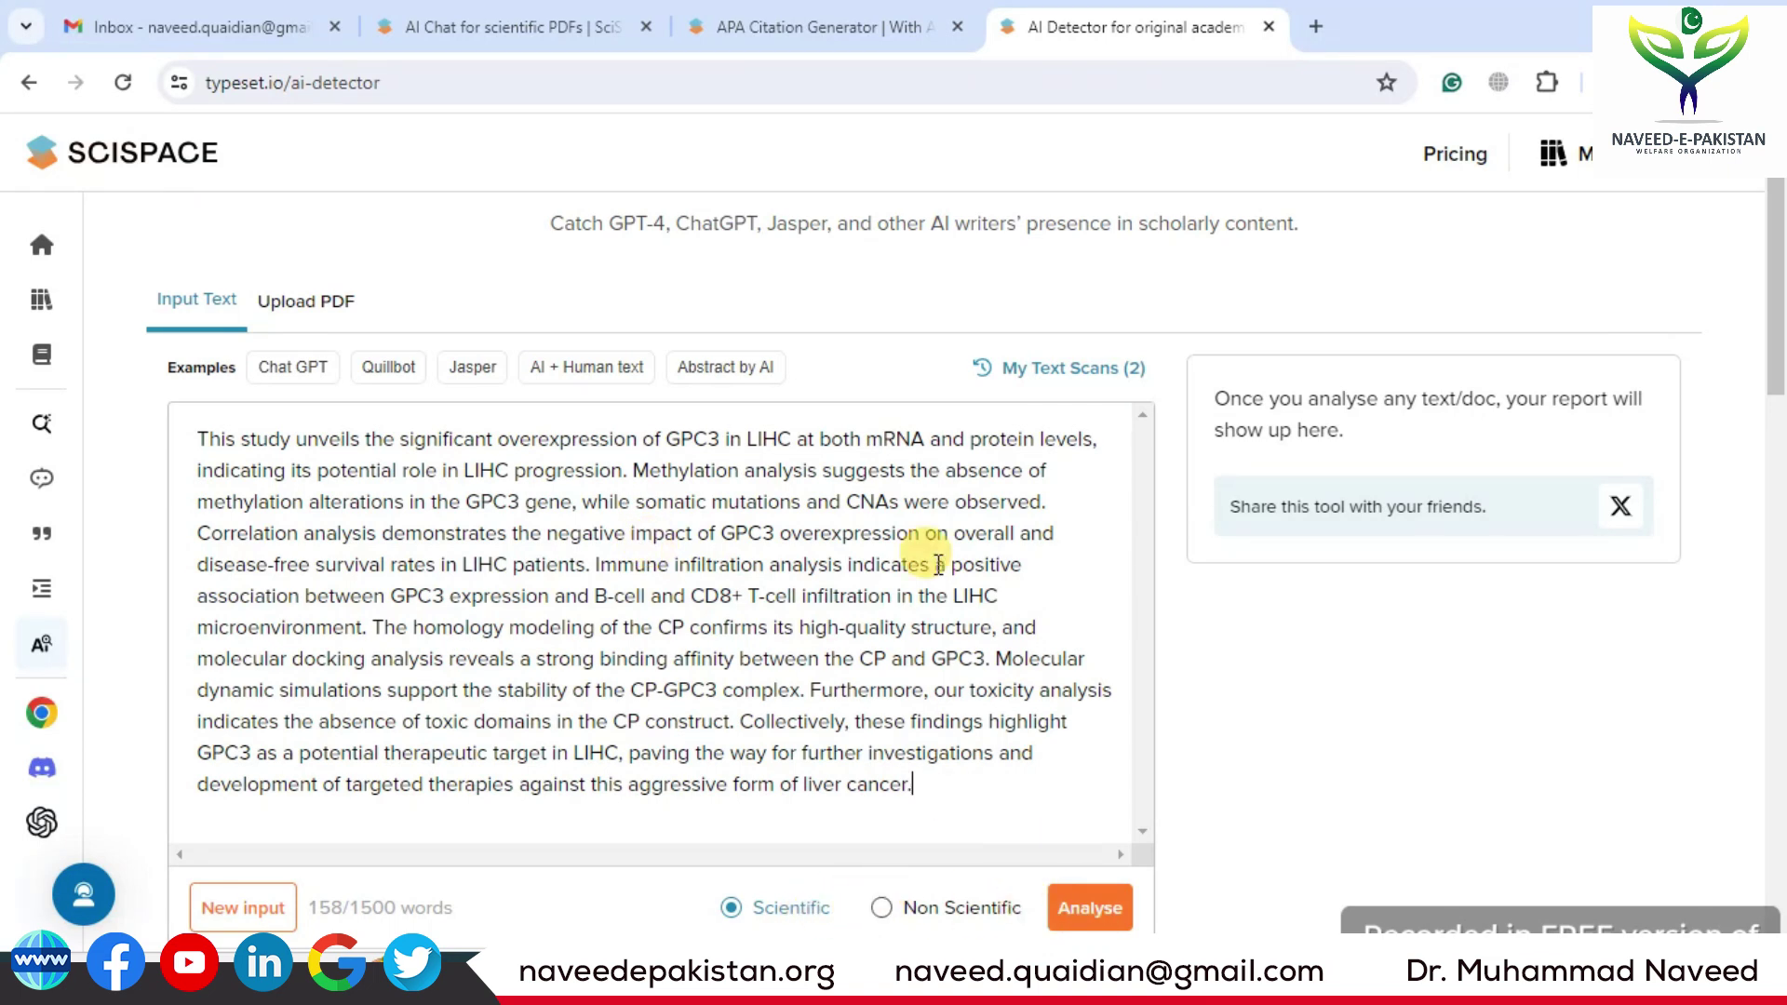
{"action": "left_click", "coordinate": [1073, 910]}
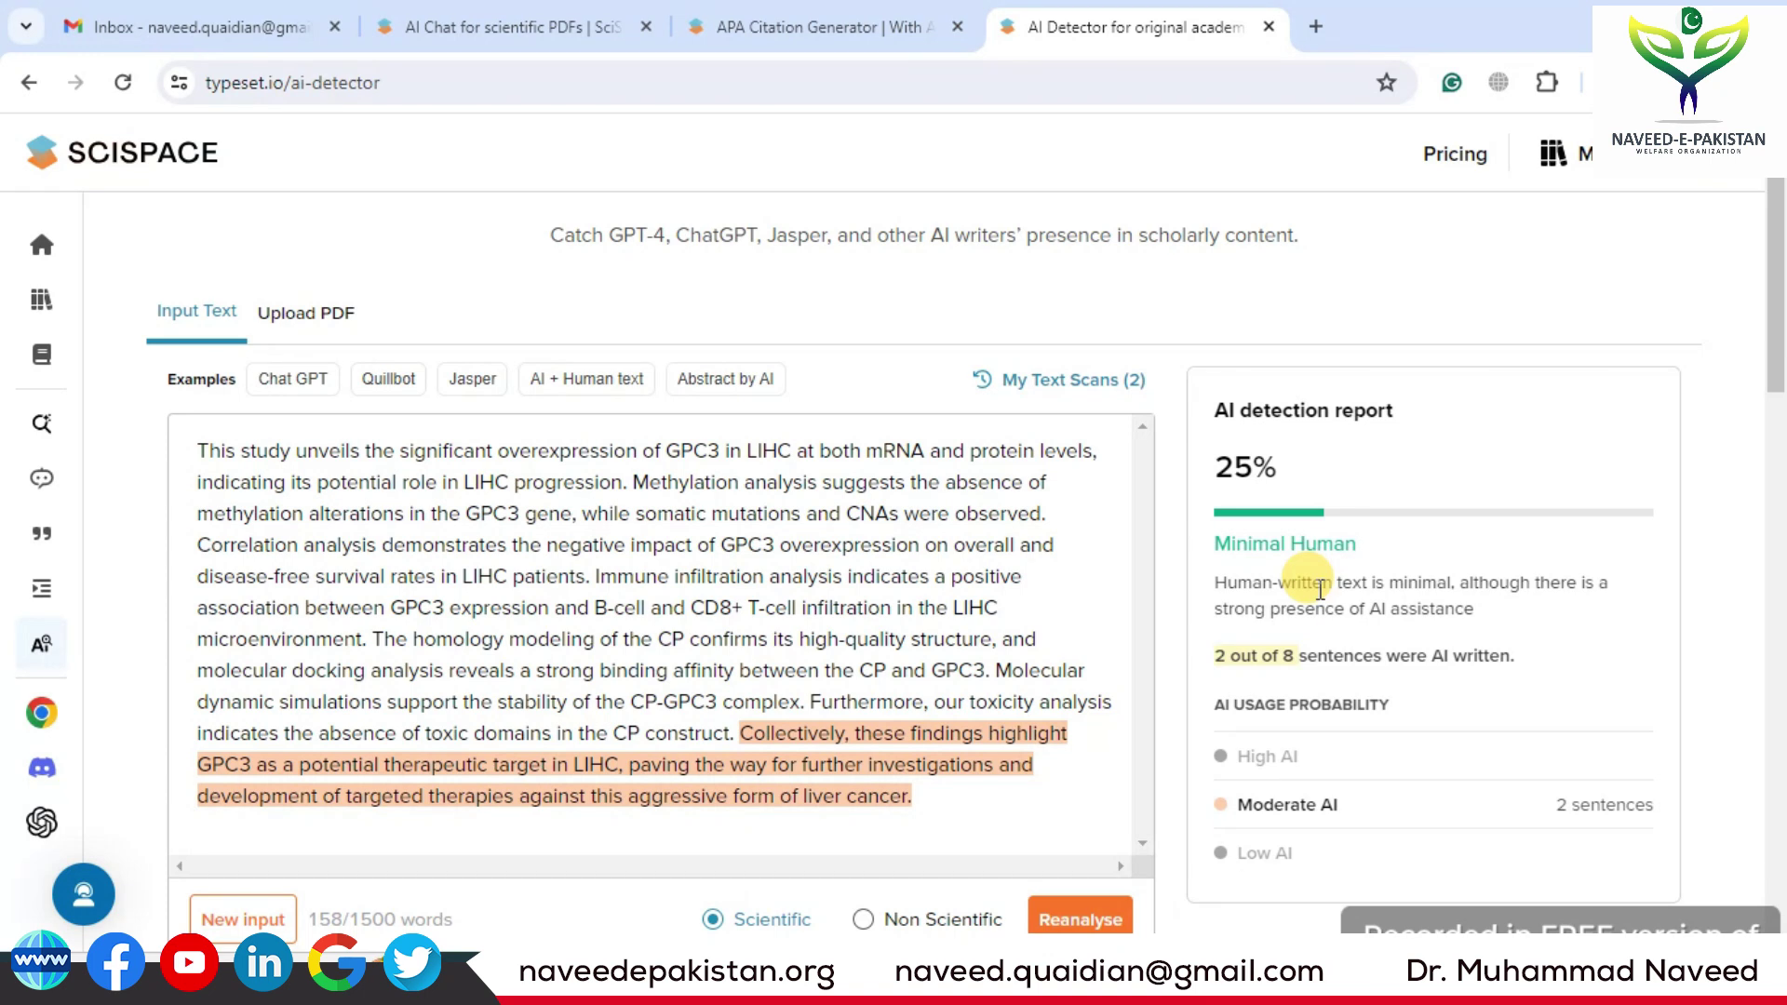
Review the AI detection report for the pasted text and the passage highlighted in the input.
{"action": "scroll", "coordinate": [1320, 590], "scroll_direction": "down", "scroll_amount": 3}
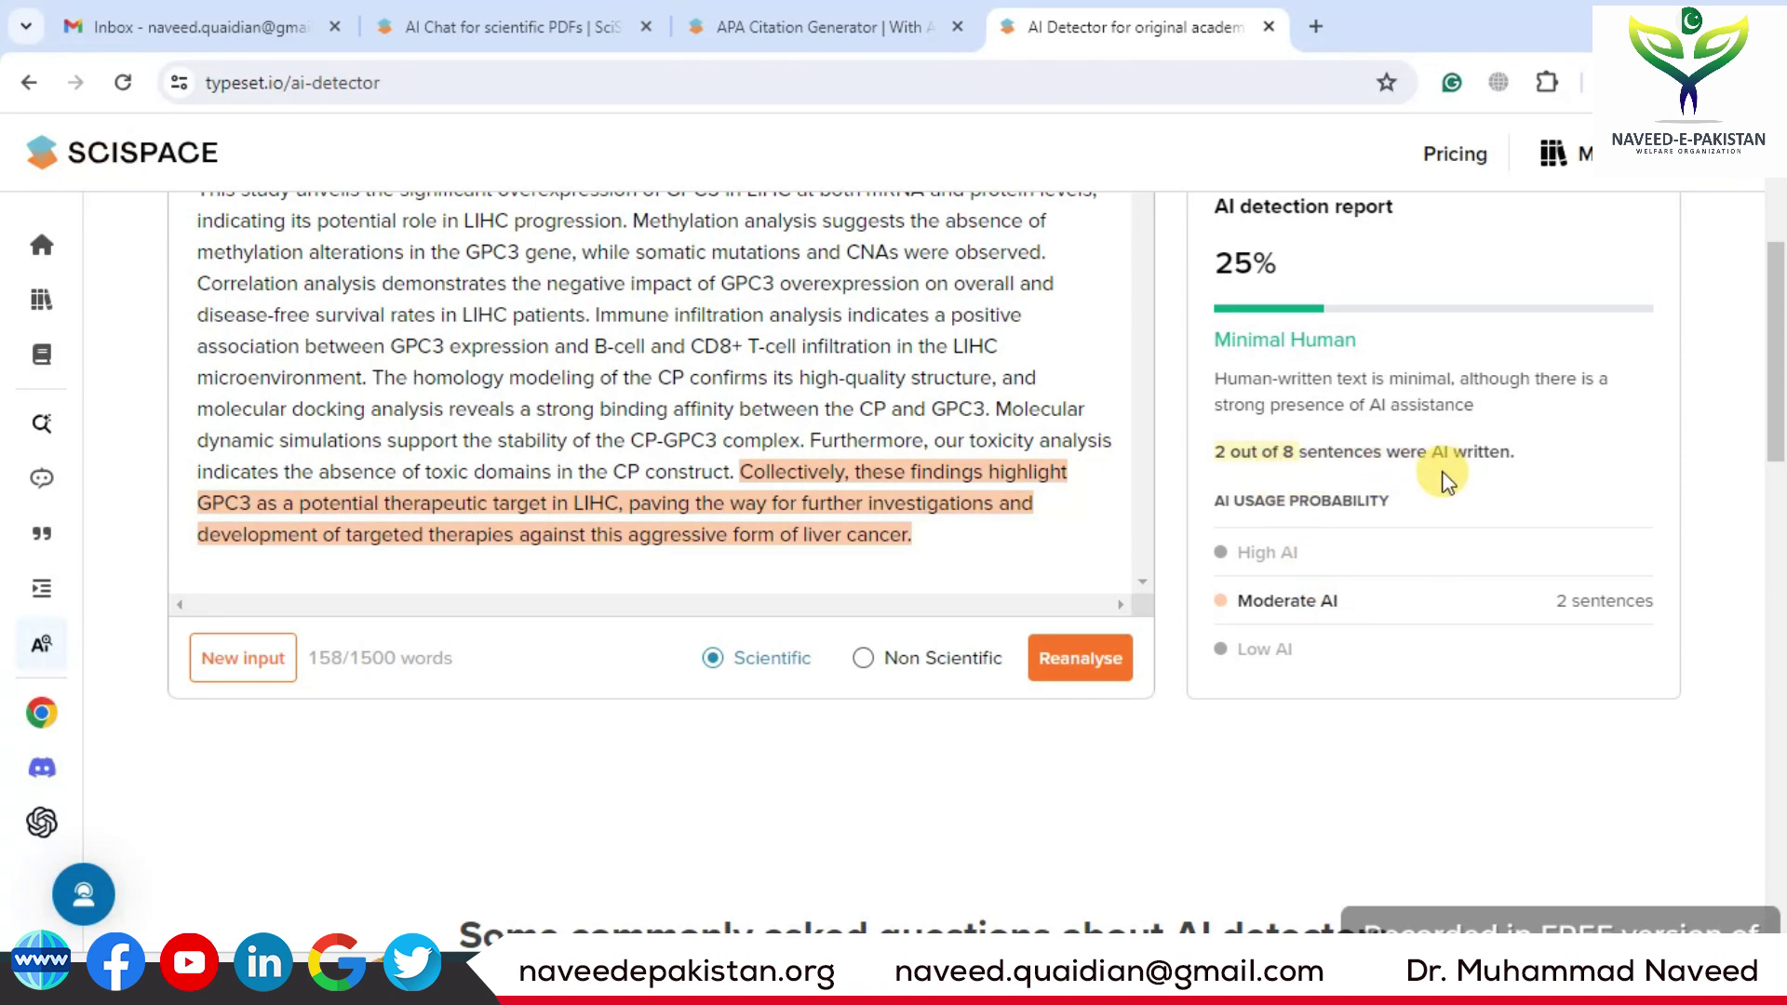
{"action": "scroll", "coordinate": [1439, 470], "scroll_direction": "up", "scroll_amount": 3}
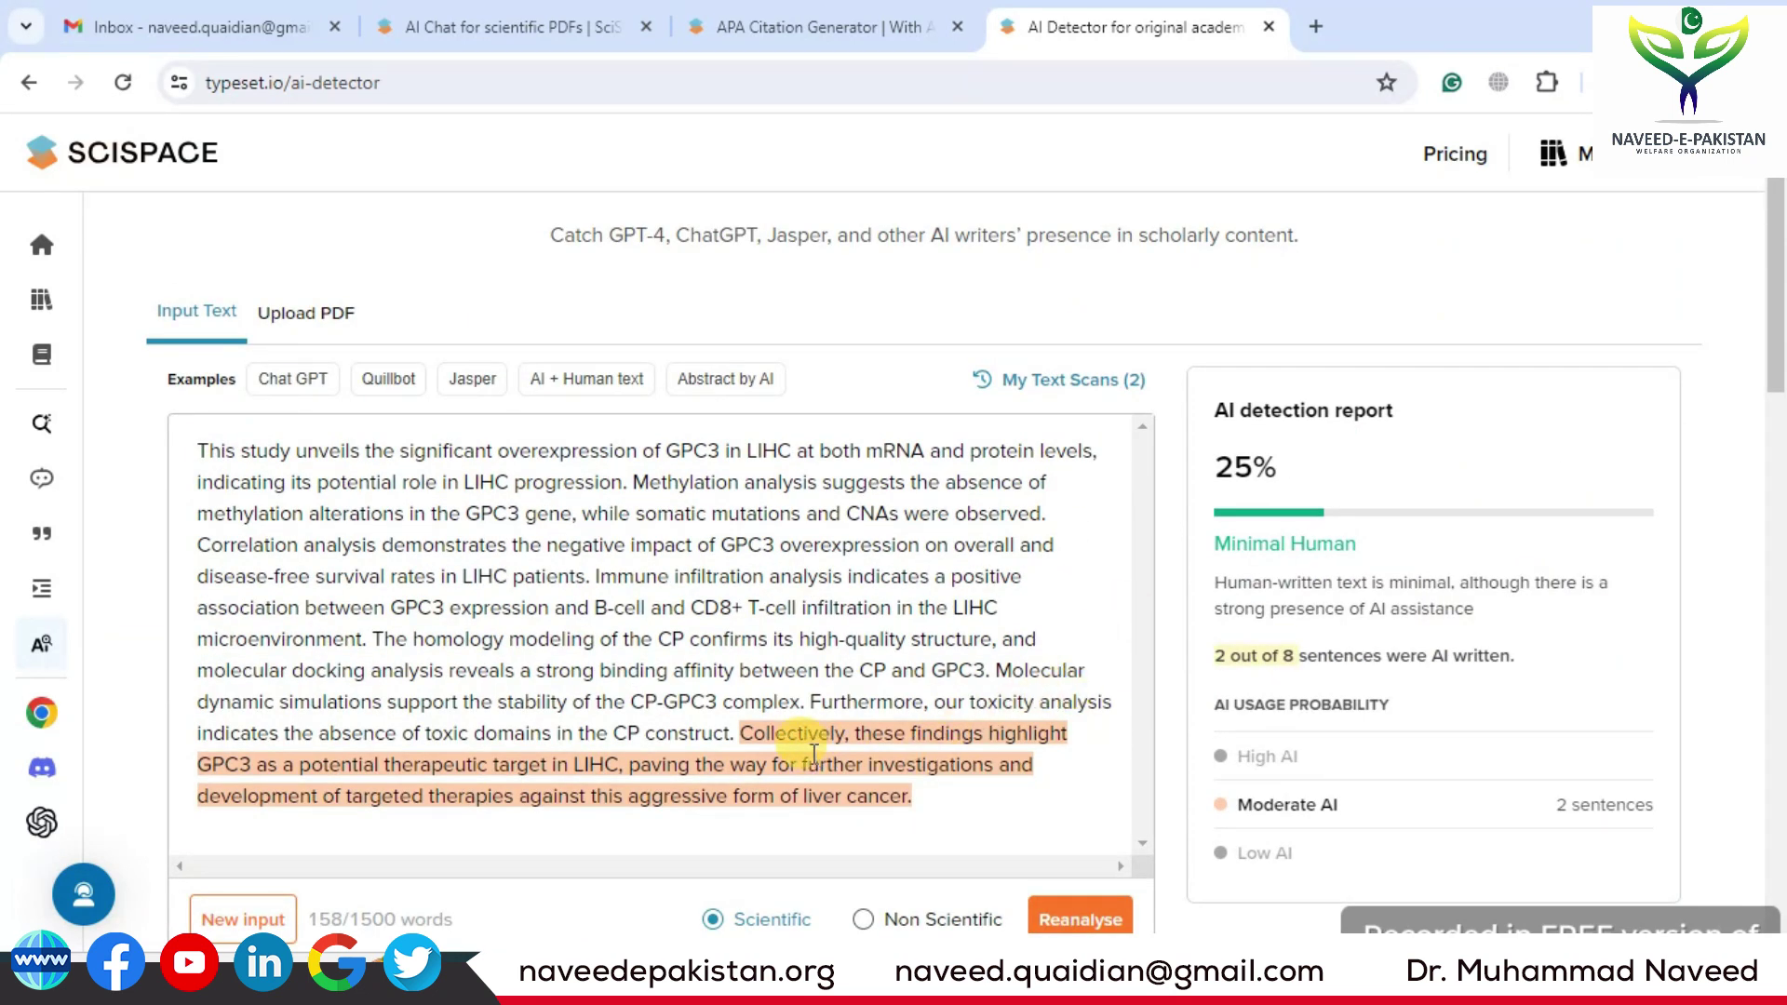
{"action": "left_click_drag", "start_coordinate": [742, 732], "coordinate": [926, 798]}
{"action": "left_click", "coordinate": [925, 798]}
{"action": "scroll", "coordinate": [970, 738], "scroll_direction": "up", "scroll_amount": 2}
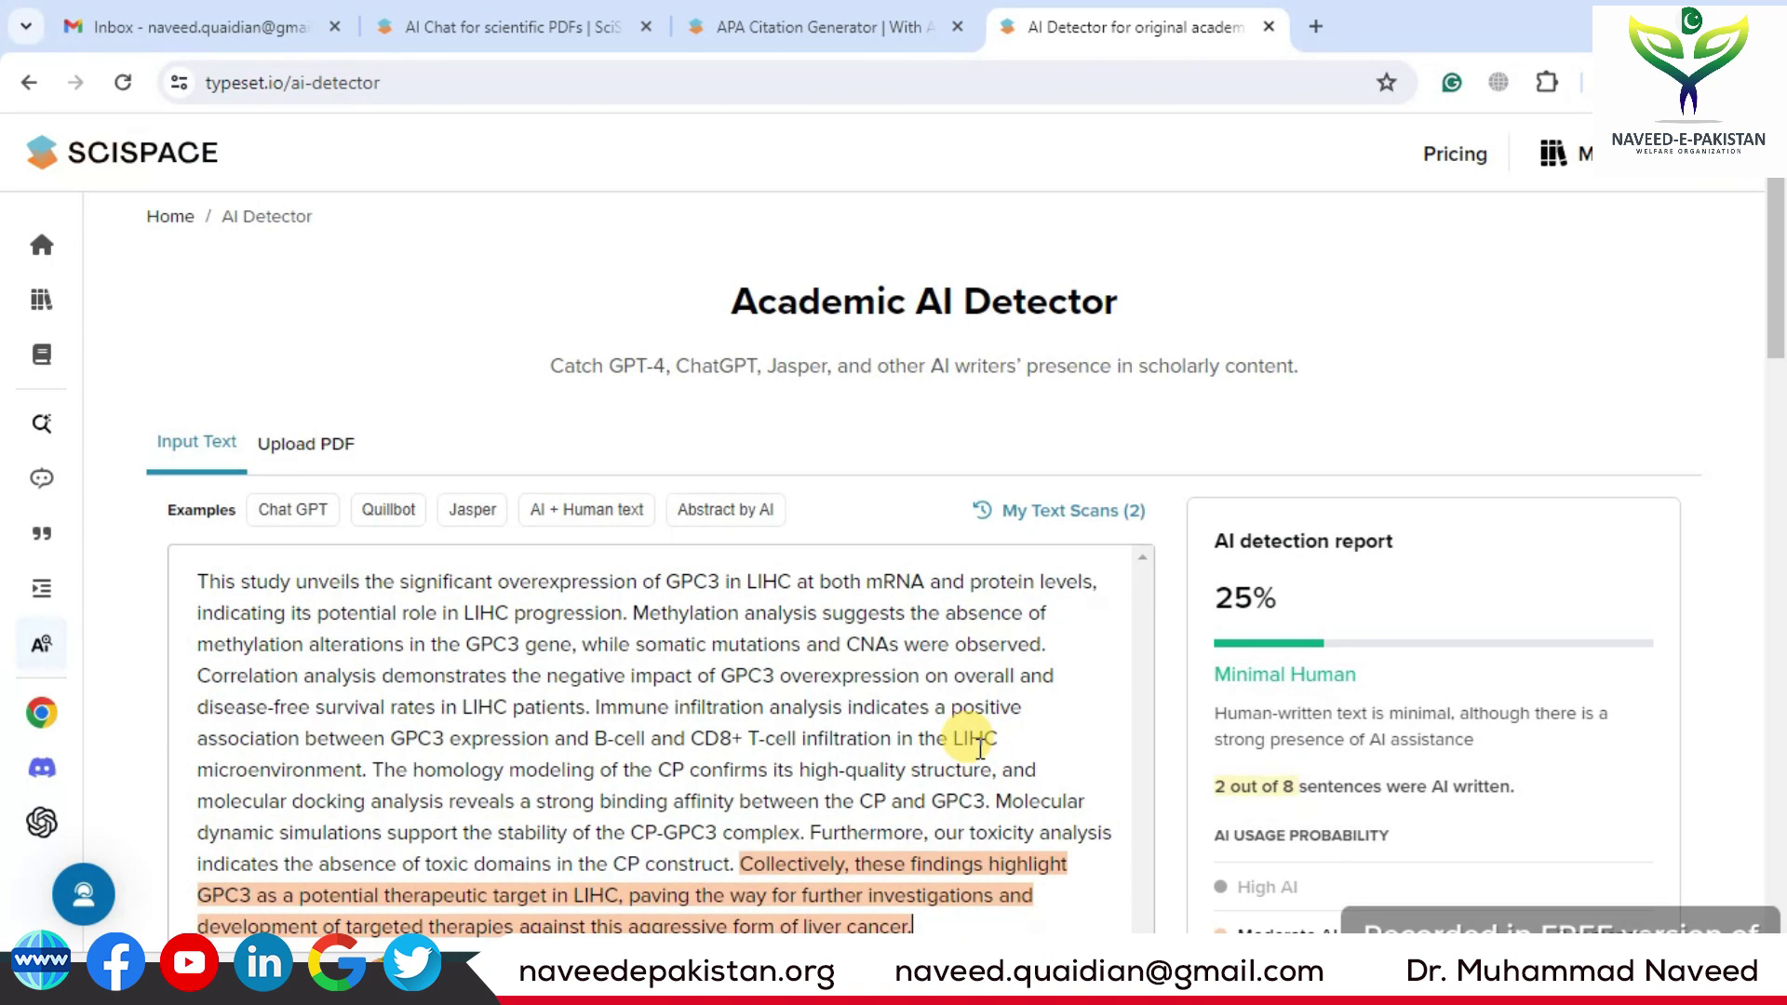
Upload the Spatially Resolved Transcriptomics PDF from Downloads to the AI Detector and analyse it.
{"action": "left_click", "coordinate": [327, 447]}
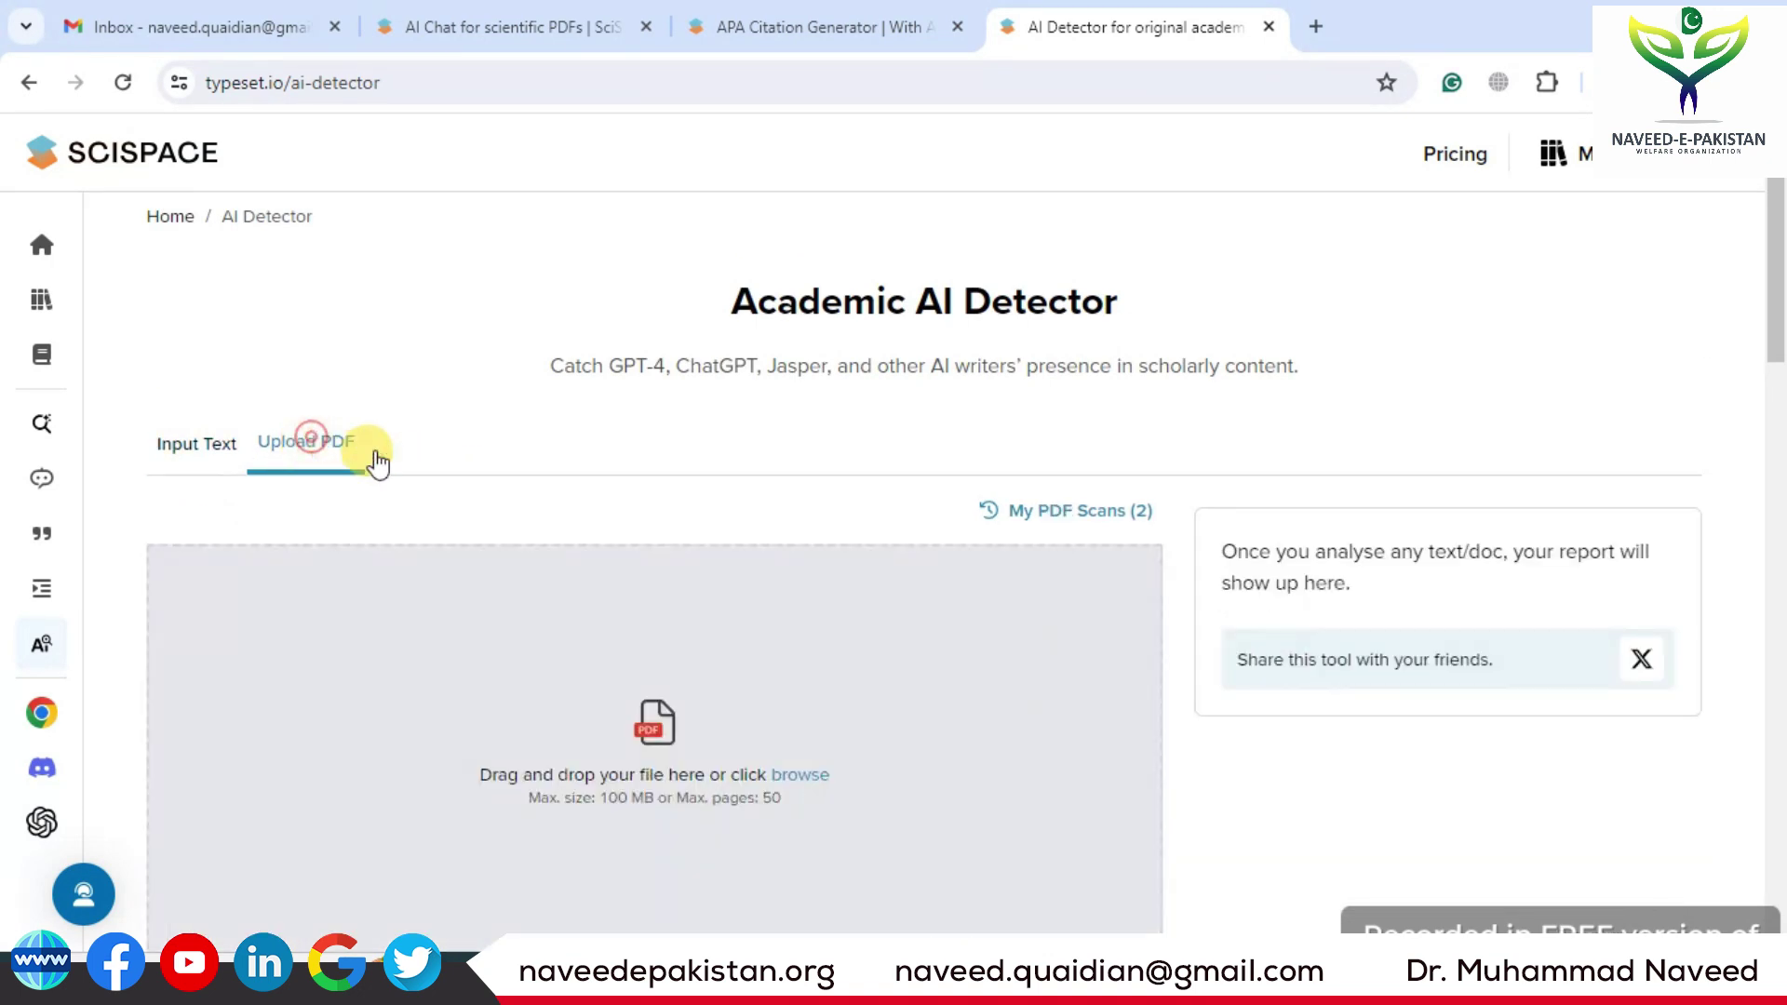
{"action": "left_click", "coordinate": [666, 735]}
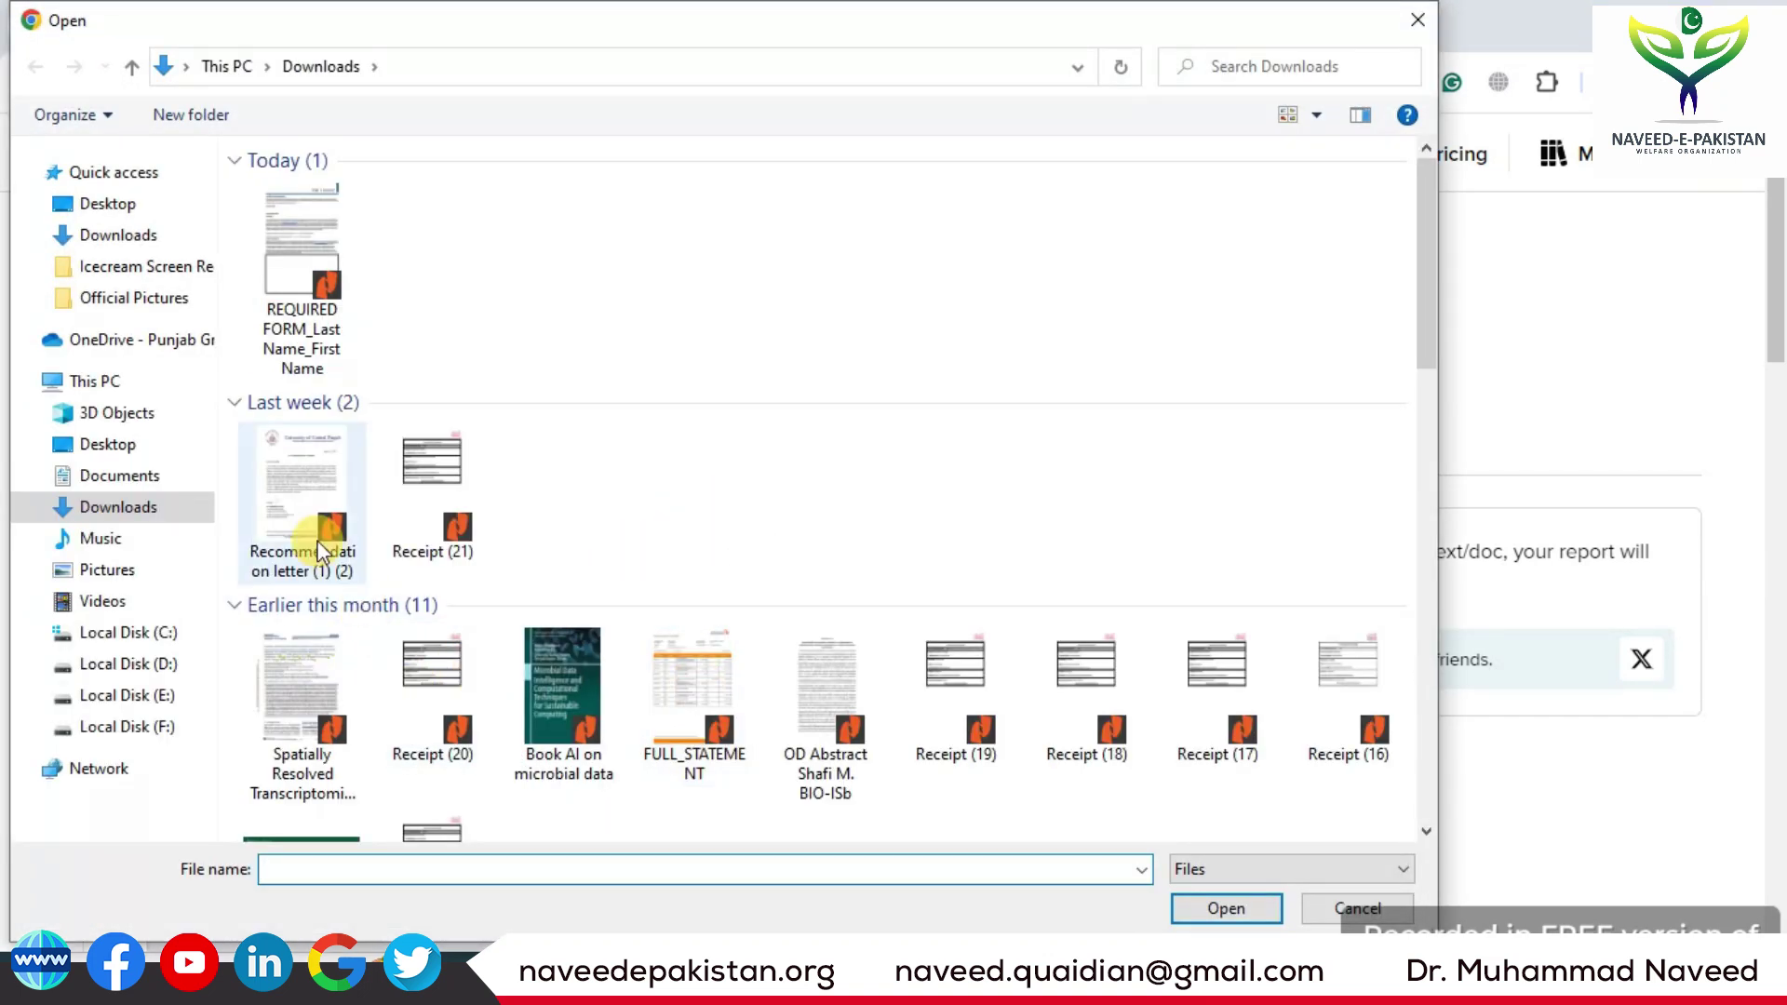
{"action": "left_click", "coordinate": [309, 672]}
{"action": "left_click", "coordinate": [1181, 903]}
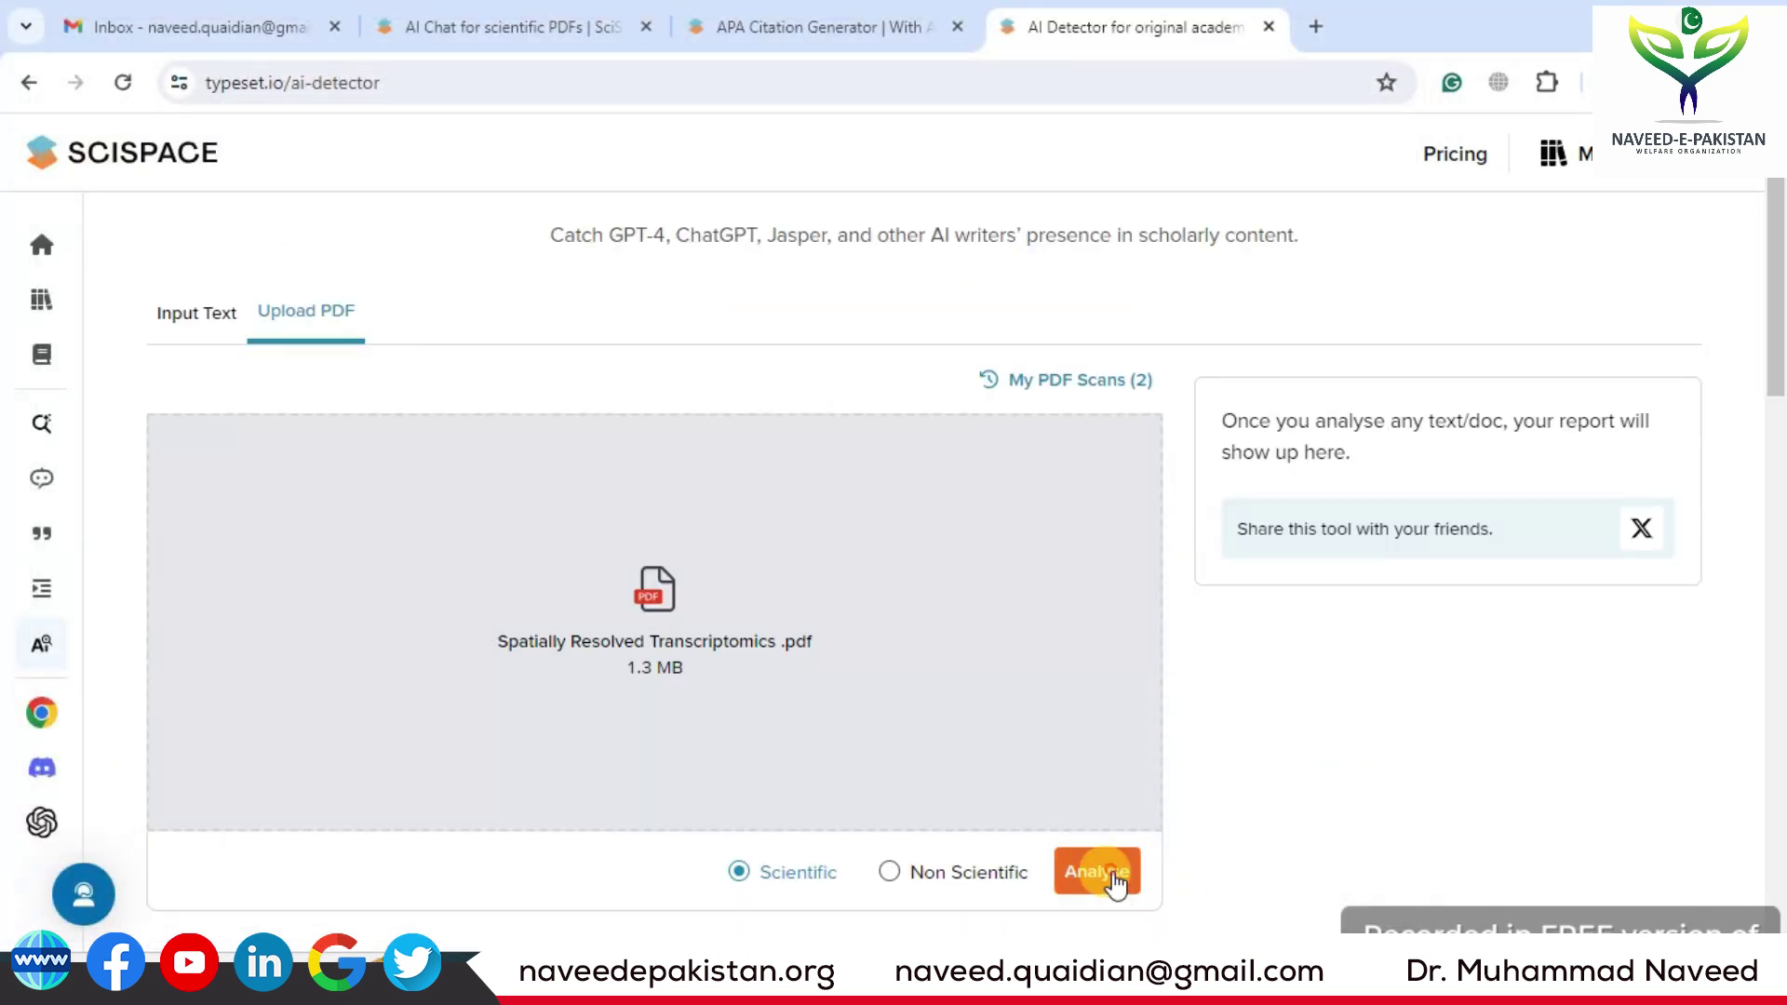
{"action": "left_click", "coordinate": [1114, 877]}
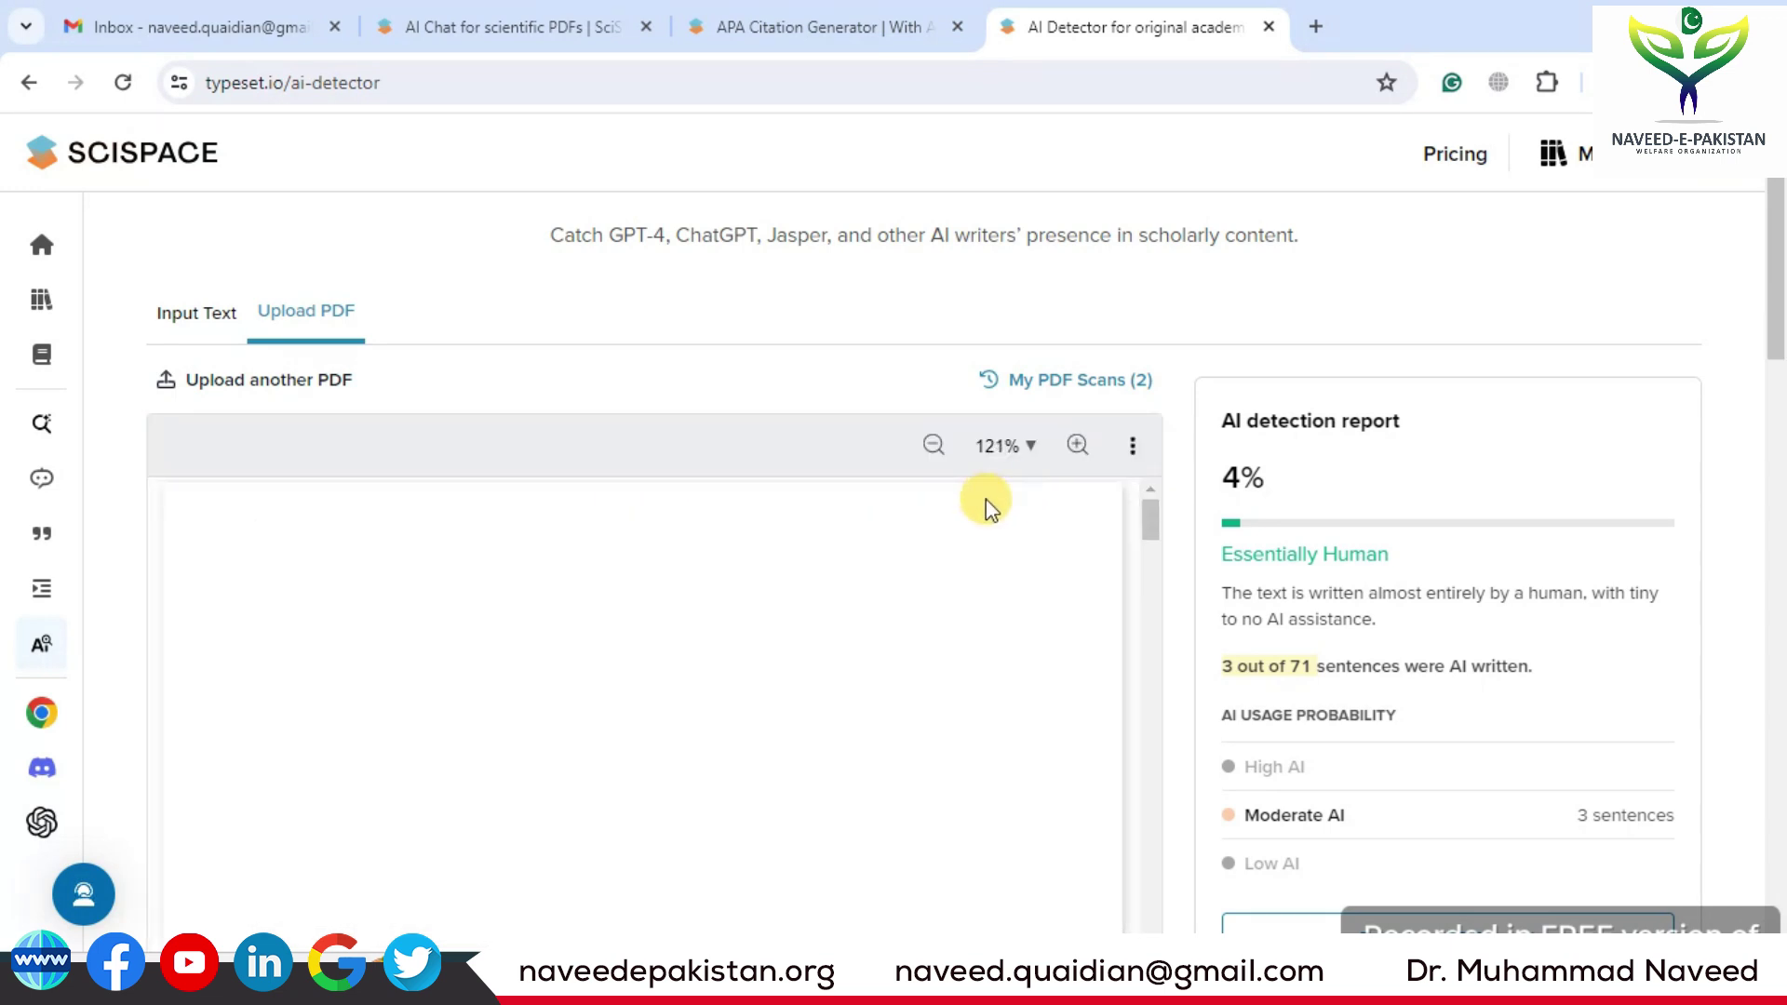
Examine the PDF's AI detection report, including the AI weightage table and the paper pages below it.
{"action": "scroll", "coordinate": [740, 672], "scroll_direction": "down", "scroll_amount": 2}
{"action": "scroll", "coordinate": [741, 672], "scroll_direction": "up", "scroll_amount": 2}
{"action": "left_click_drag", "start_coordinate": [1767, 280], "coordinate": [1767, 327]}
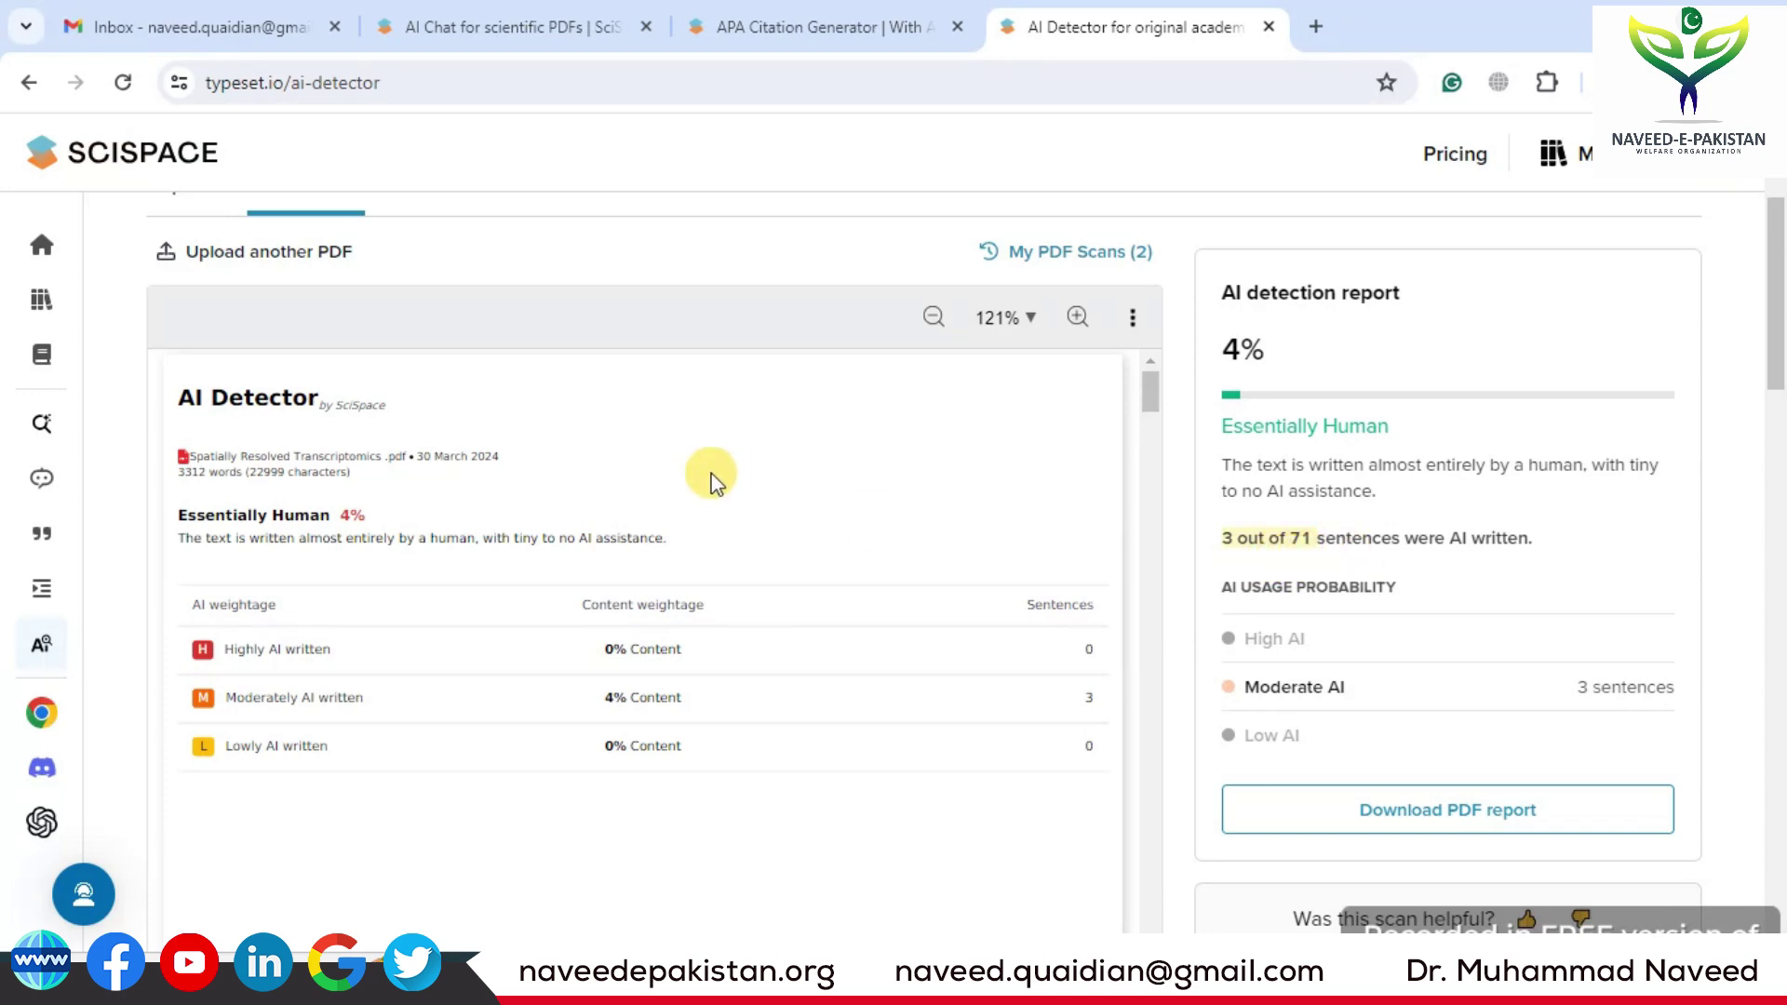
{"action": "scroll", "coordinate": [502, 644], "scroll_direction": "down", "scroll_amount": 10}
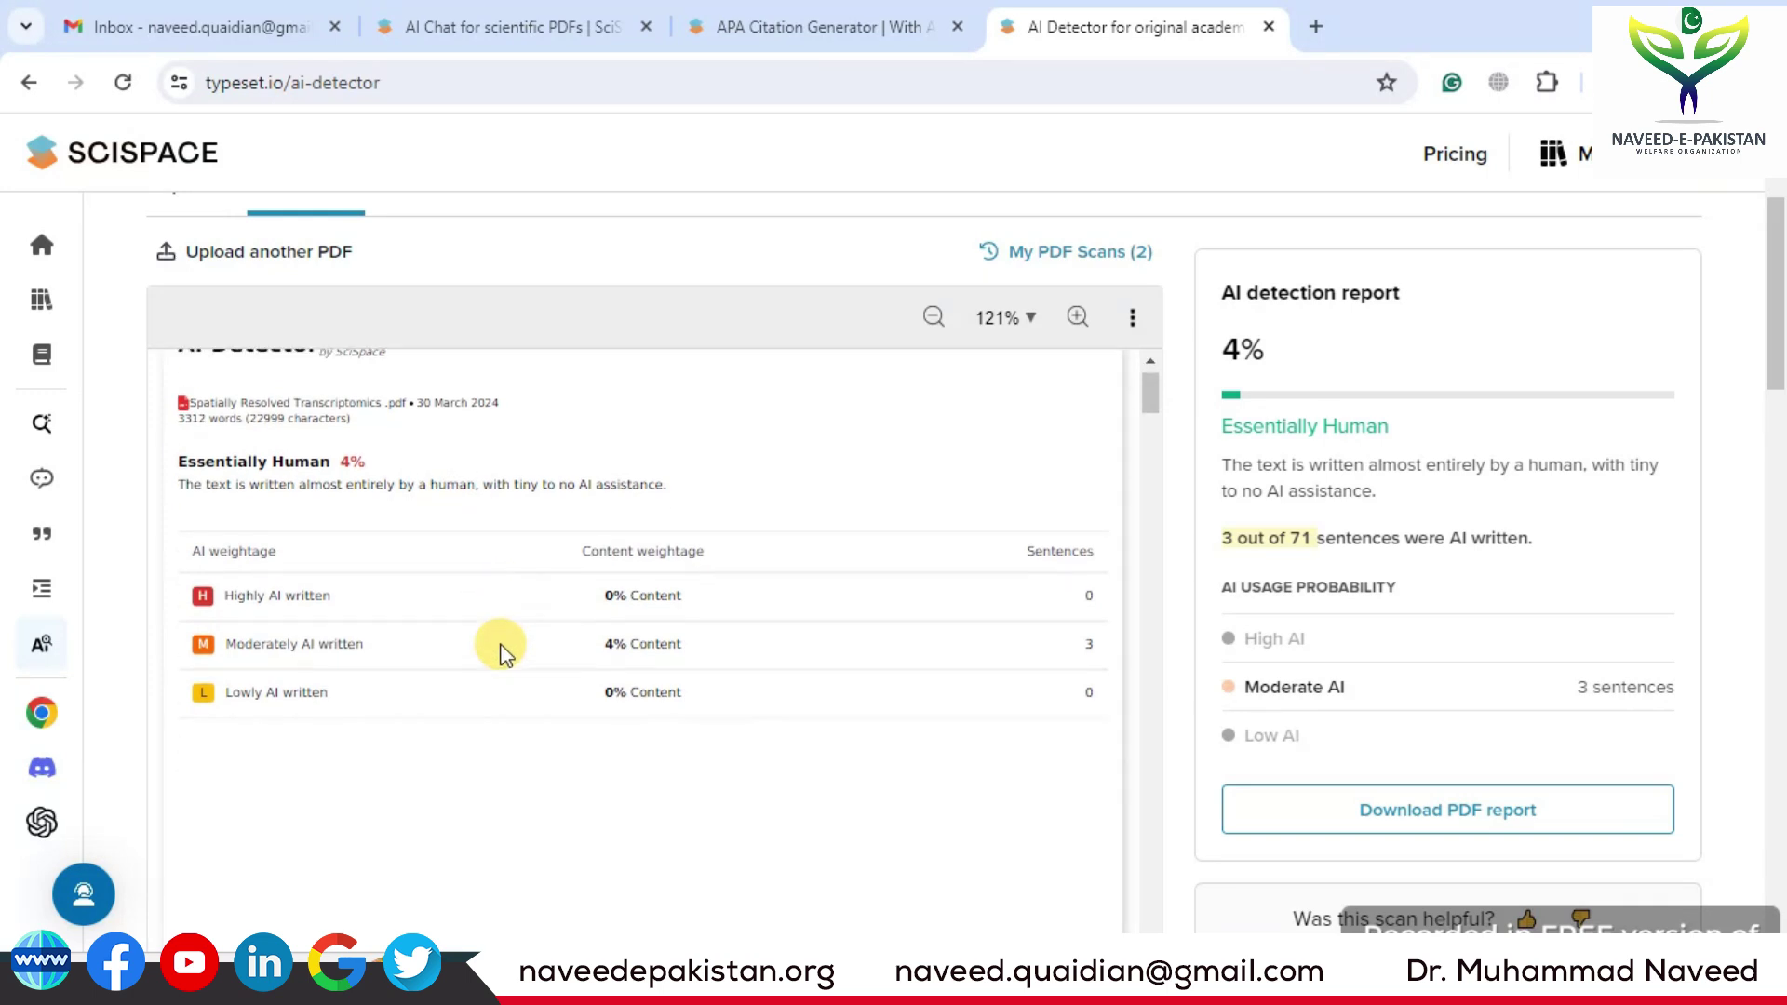
{"action": "scroll", "coordinate": [490, 630], "scroll_direction": "down", "scroll_amount": 5}
{"action": "scroll", "coordinate": [521, 633], "scroll_direction": "up", "scroll_amount": 8}
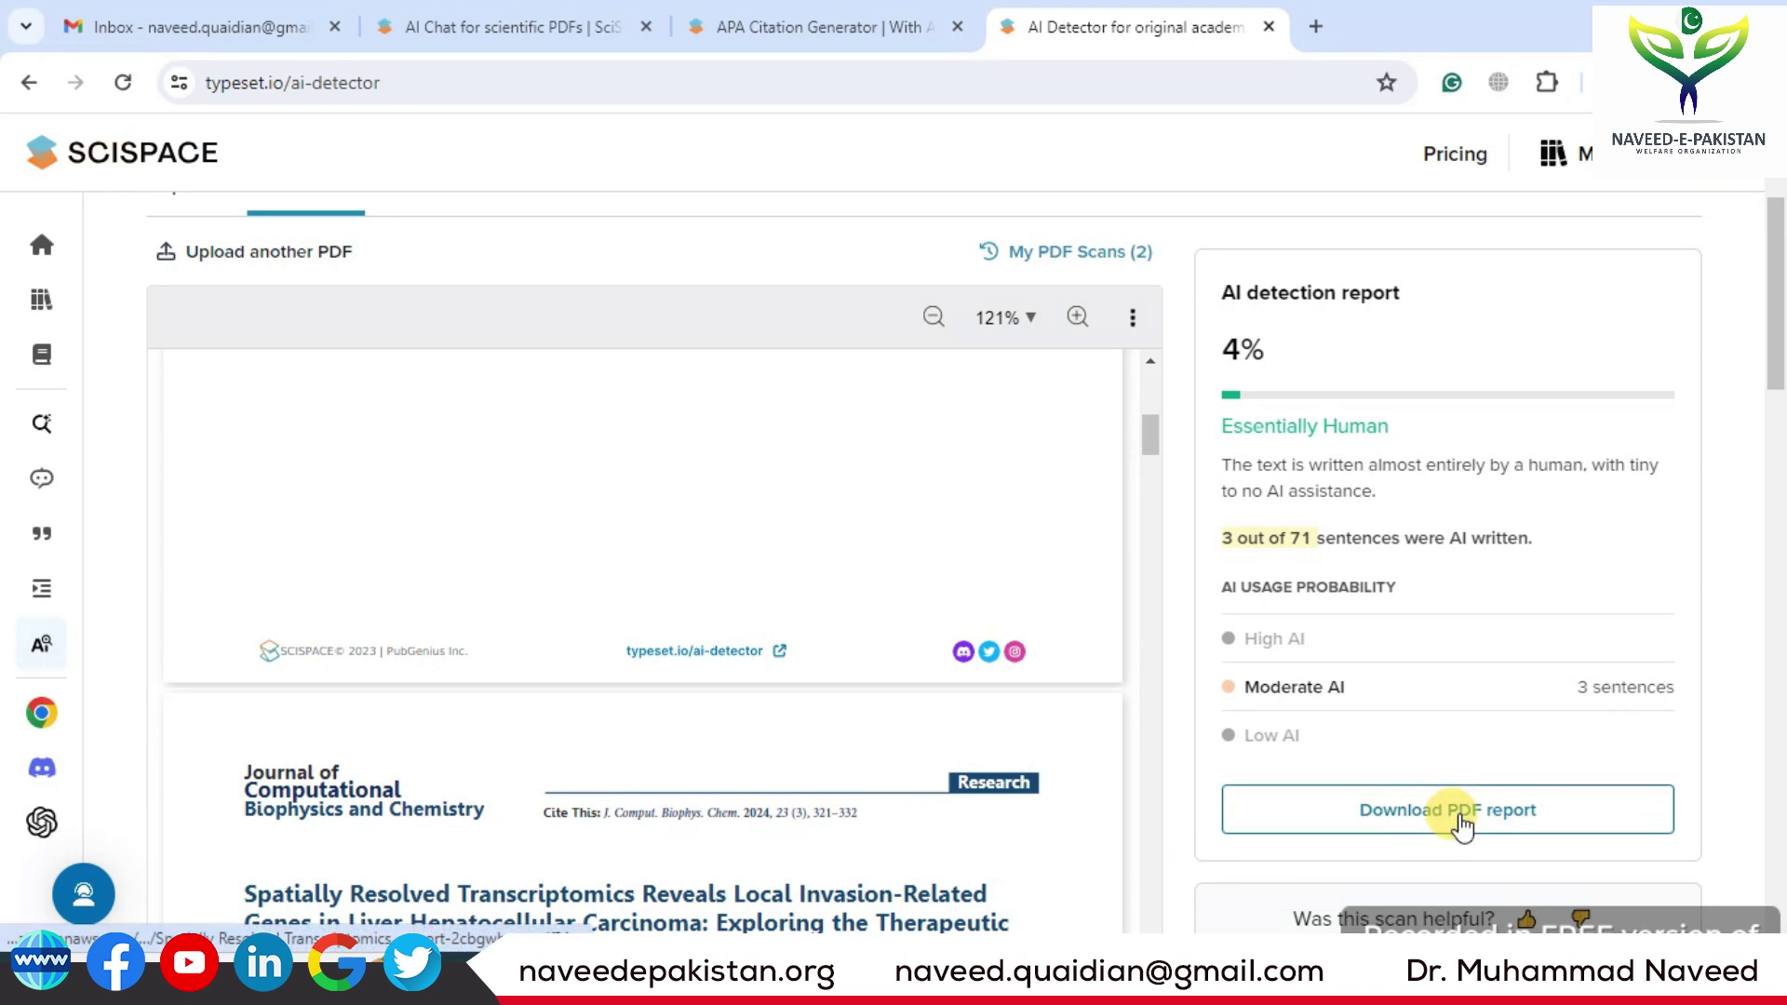
Open the downloadable PDF report of the scan, view its first page, and return to the AI Detector page.
{"action": "left_click", "coordinate": [1461, 819]}
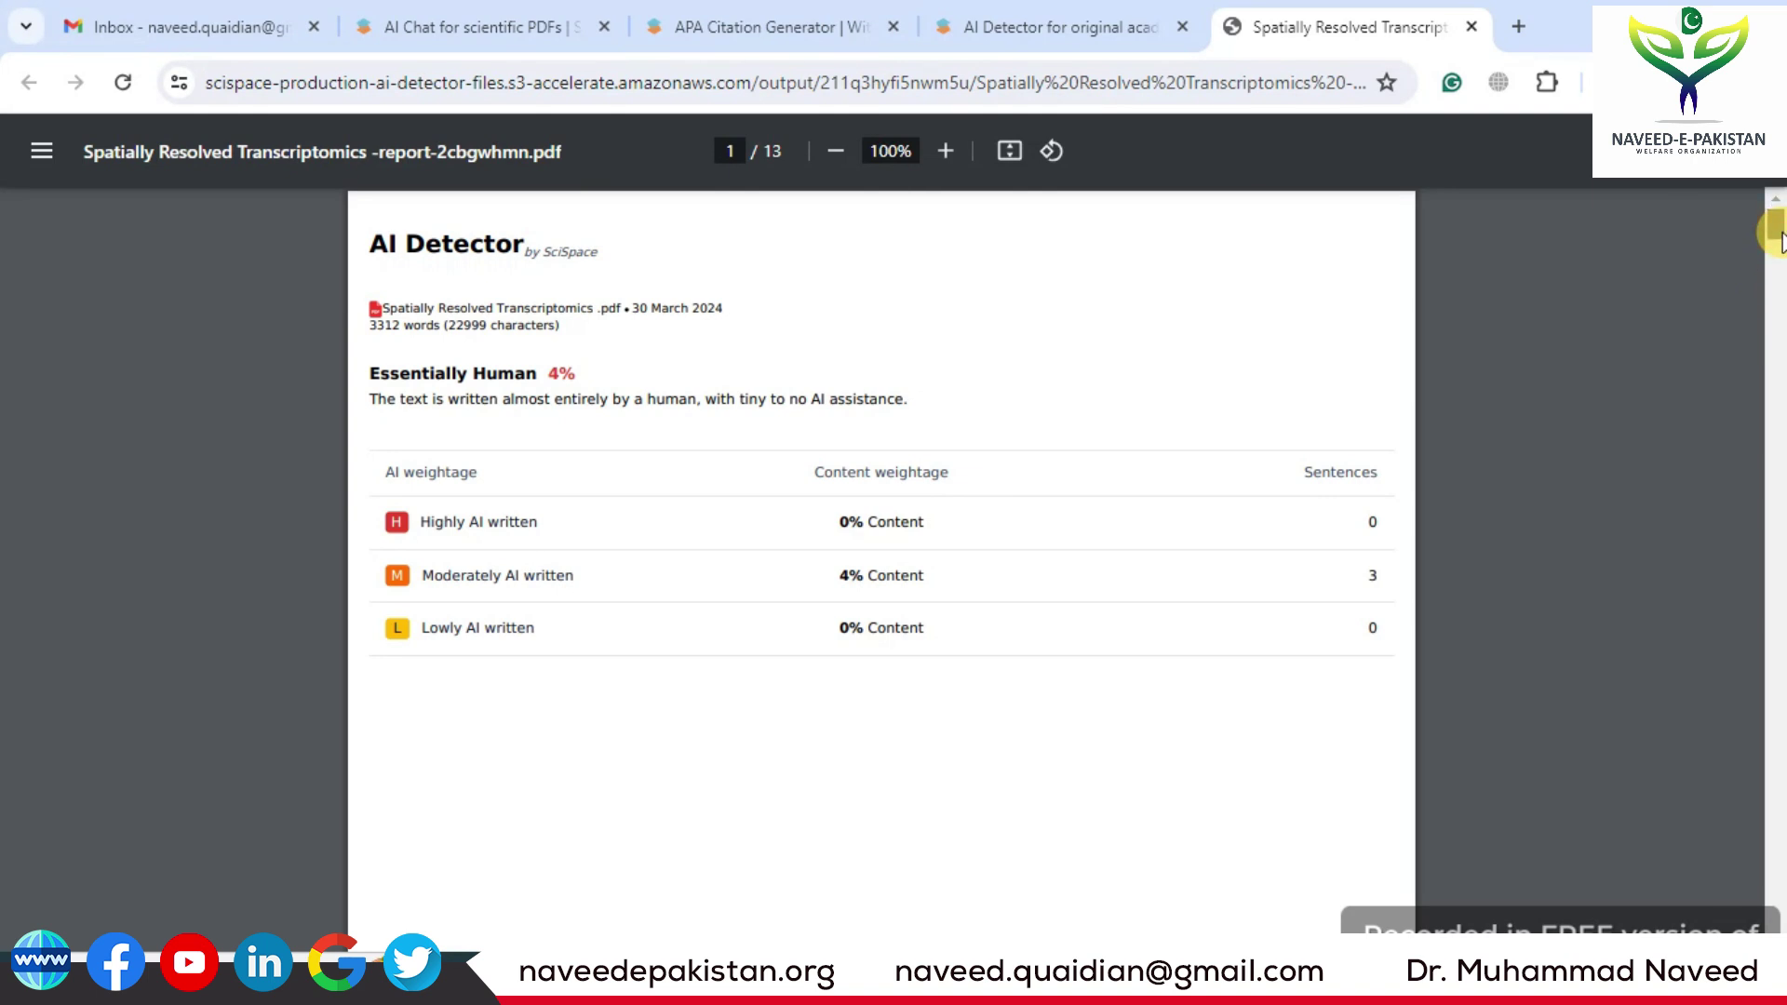
{"action": "mouse_move", "coordinate": [1780, 240]}
{"action": "left_mouse_down"}
{"action": "mouse_move", "coordinate": [1776, 335]}
{"action": "mouse_move", "coordinate": [1773, 221]}
{"action": "left_mouse_up"}
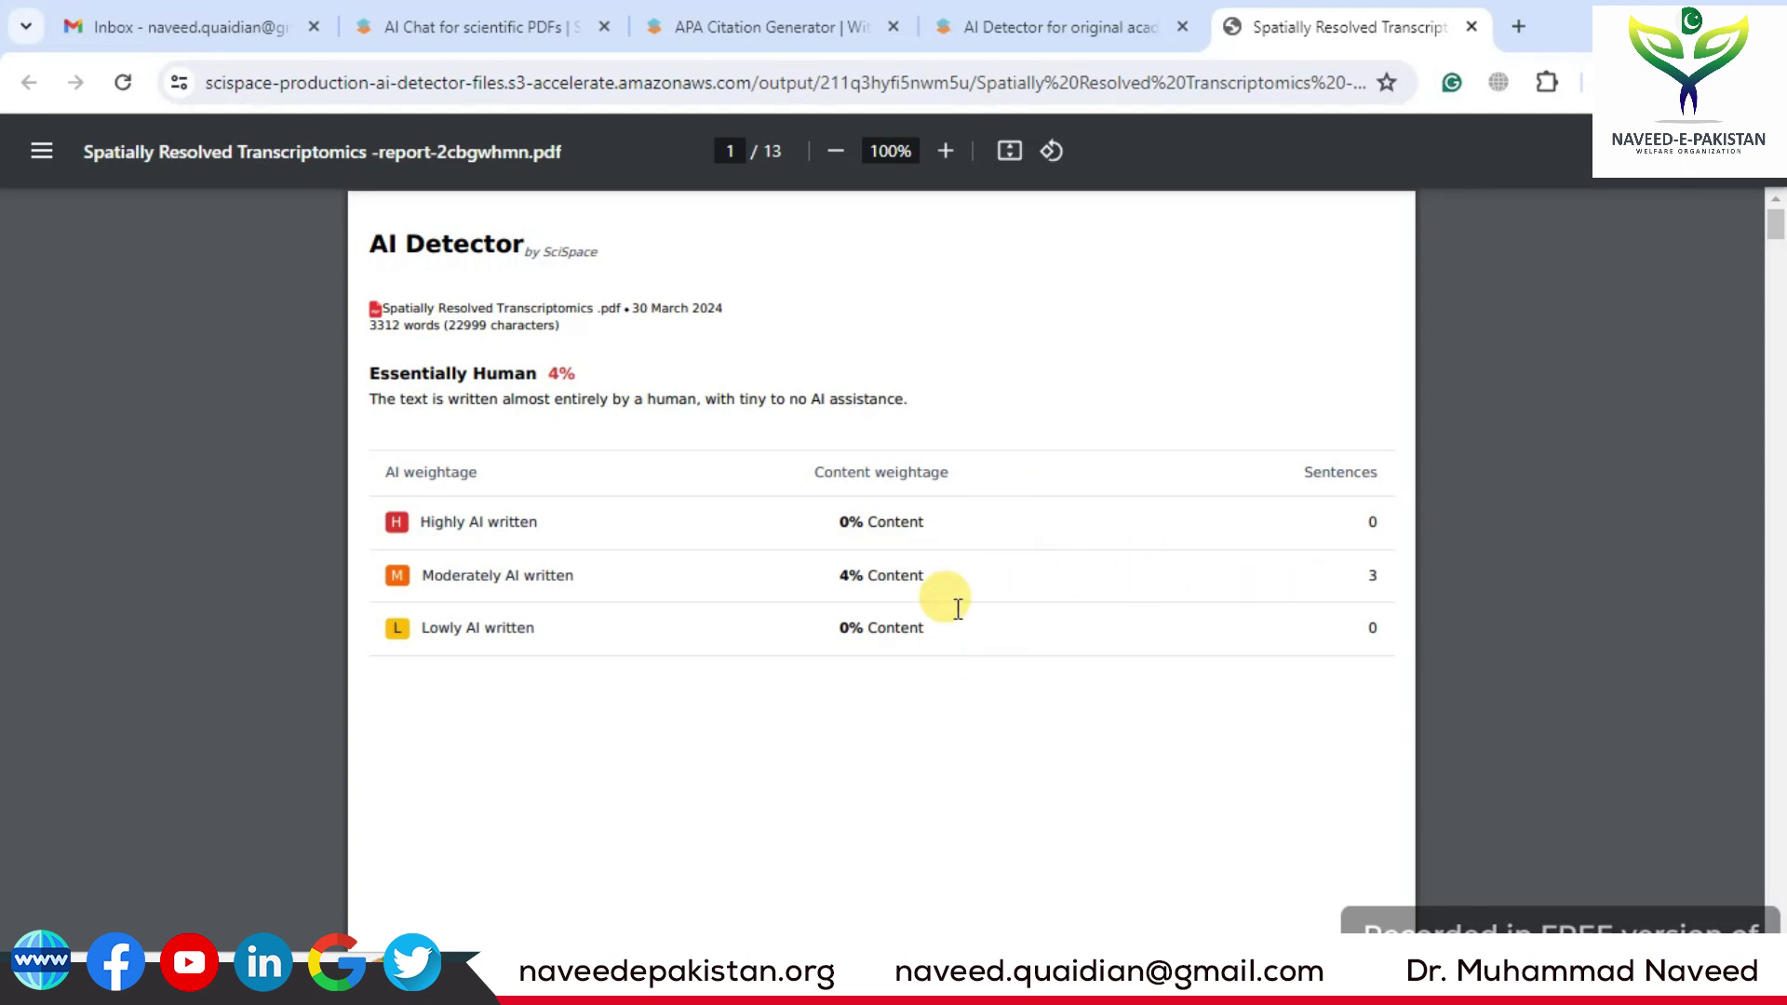
{"action": "left_click", "coordinate": [1015, 26]}
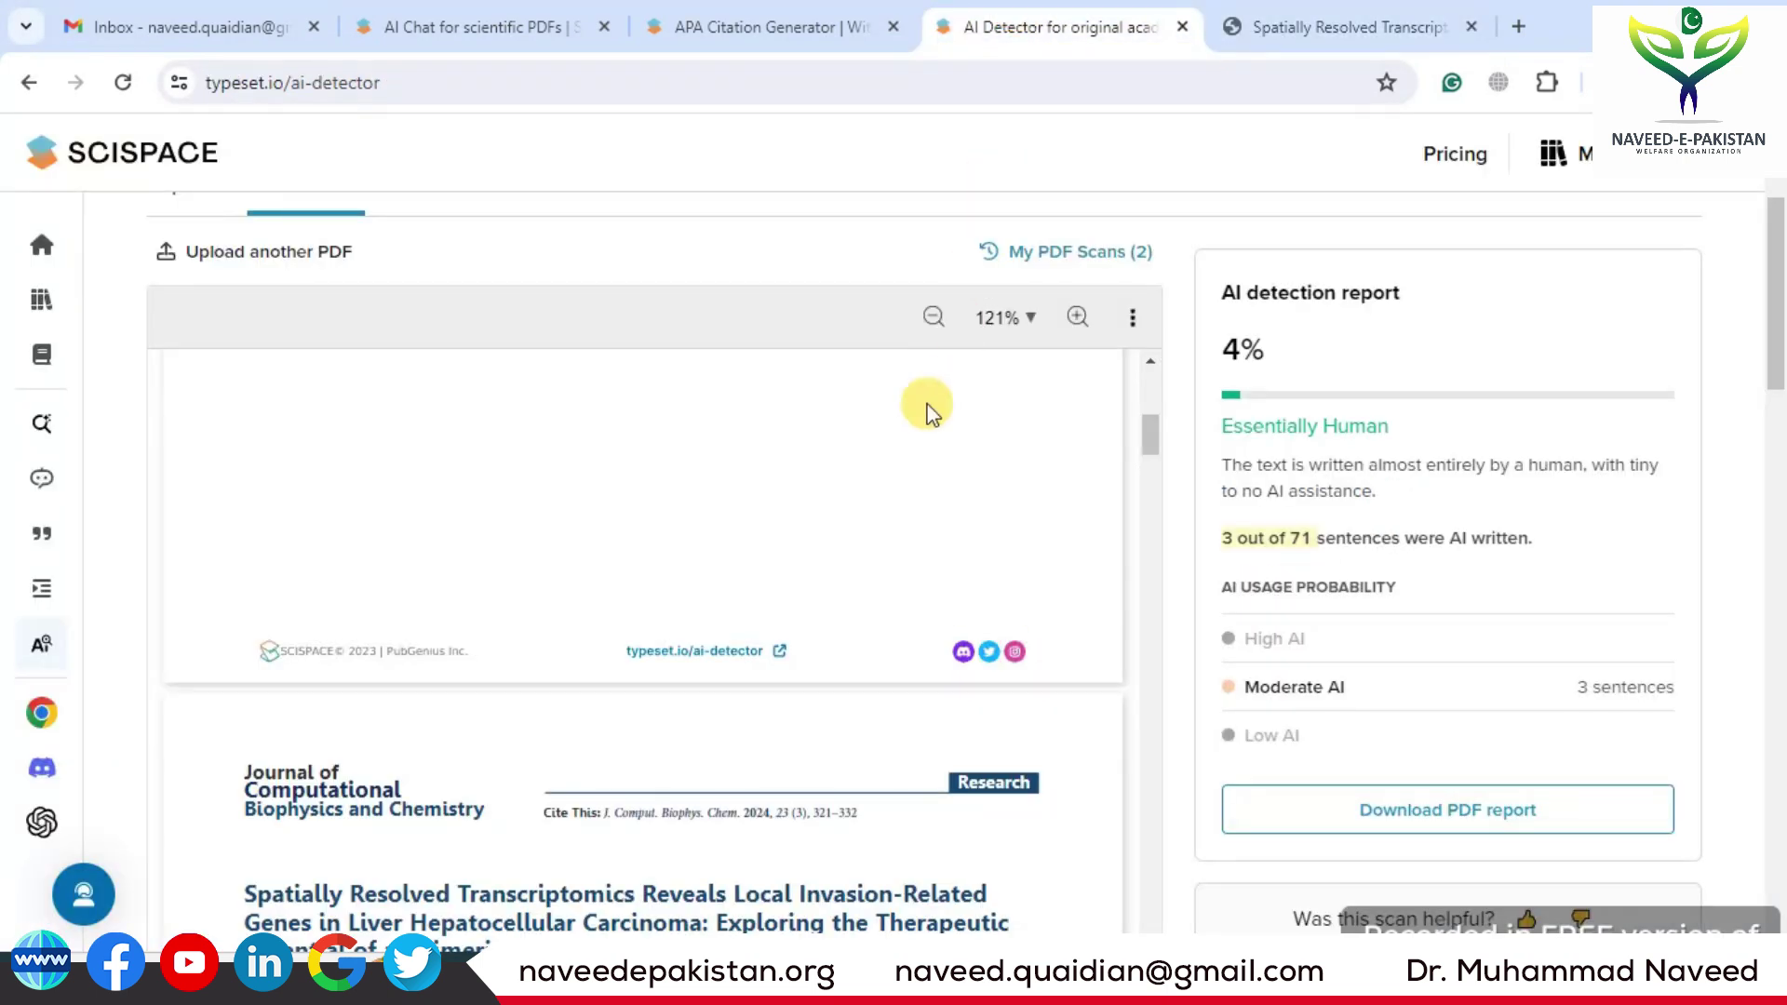
{"action": "scroll", "coordinate": [922, 405], "scroll_direction": "up", "scroll_amount": 8}
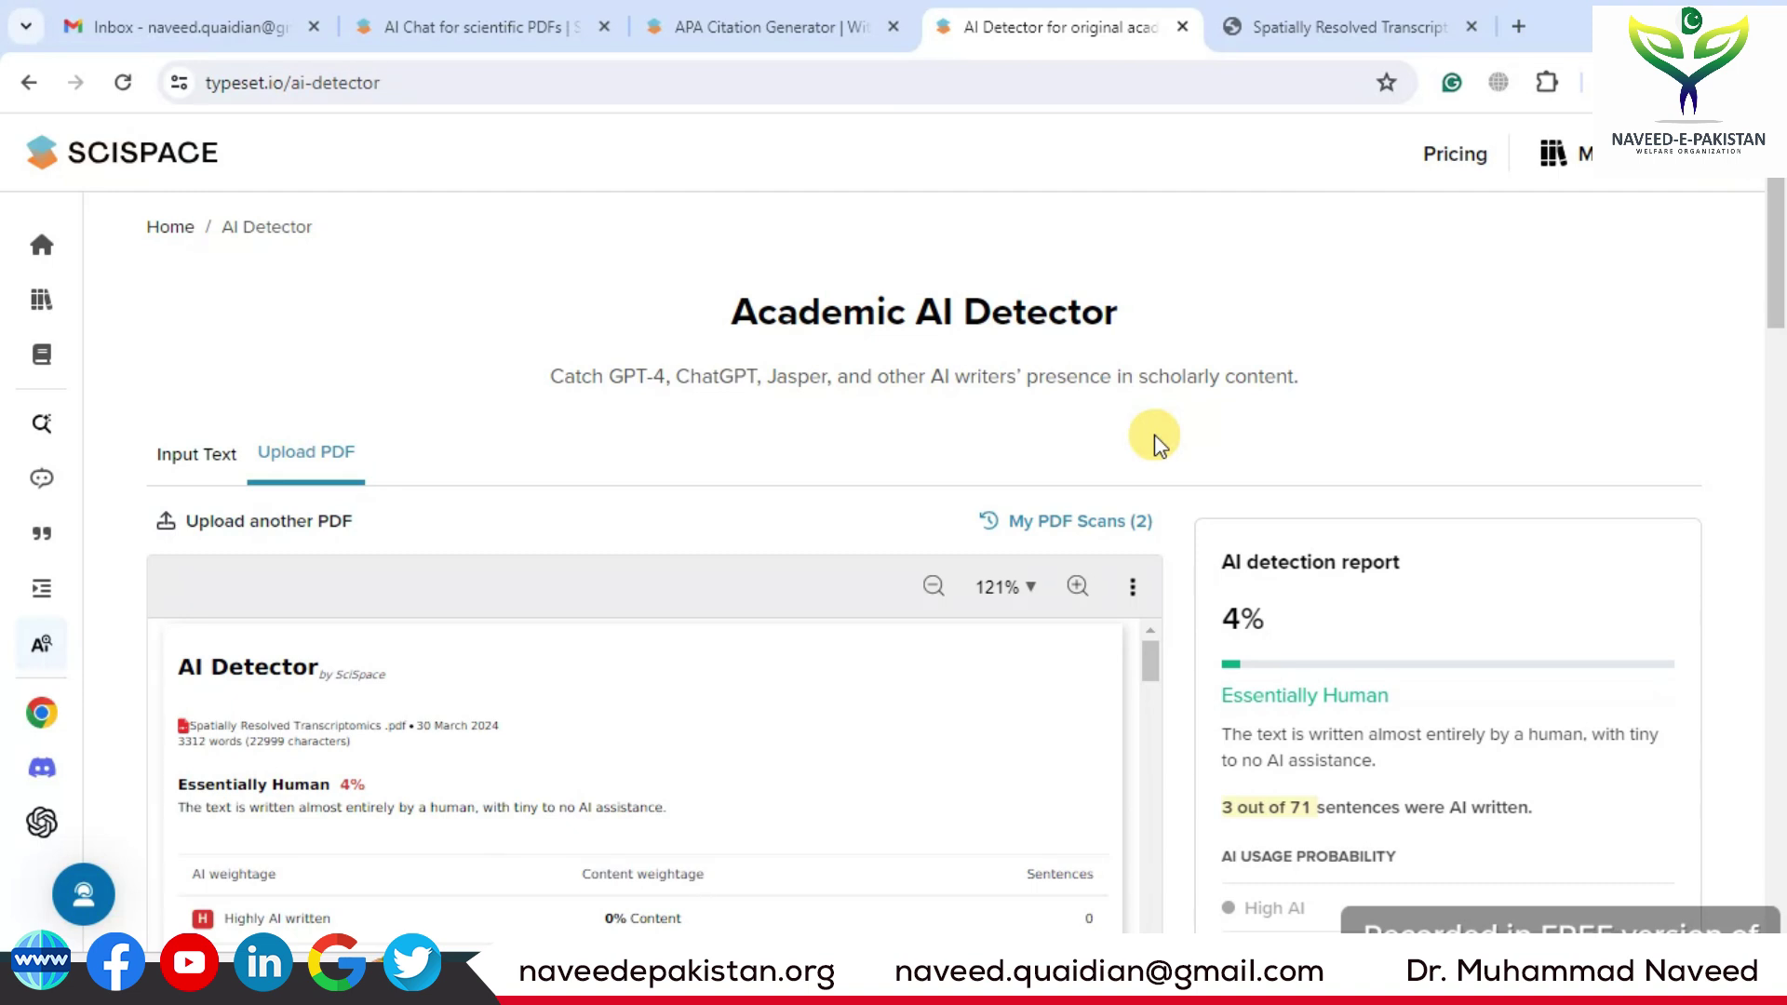
{"action": "mouse_move", "coordinate": [152, 659]}
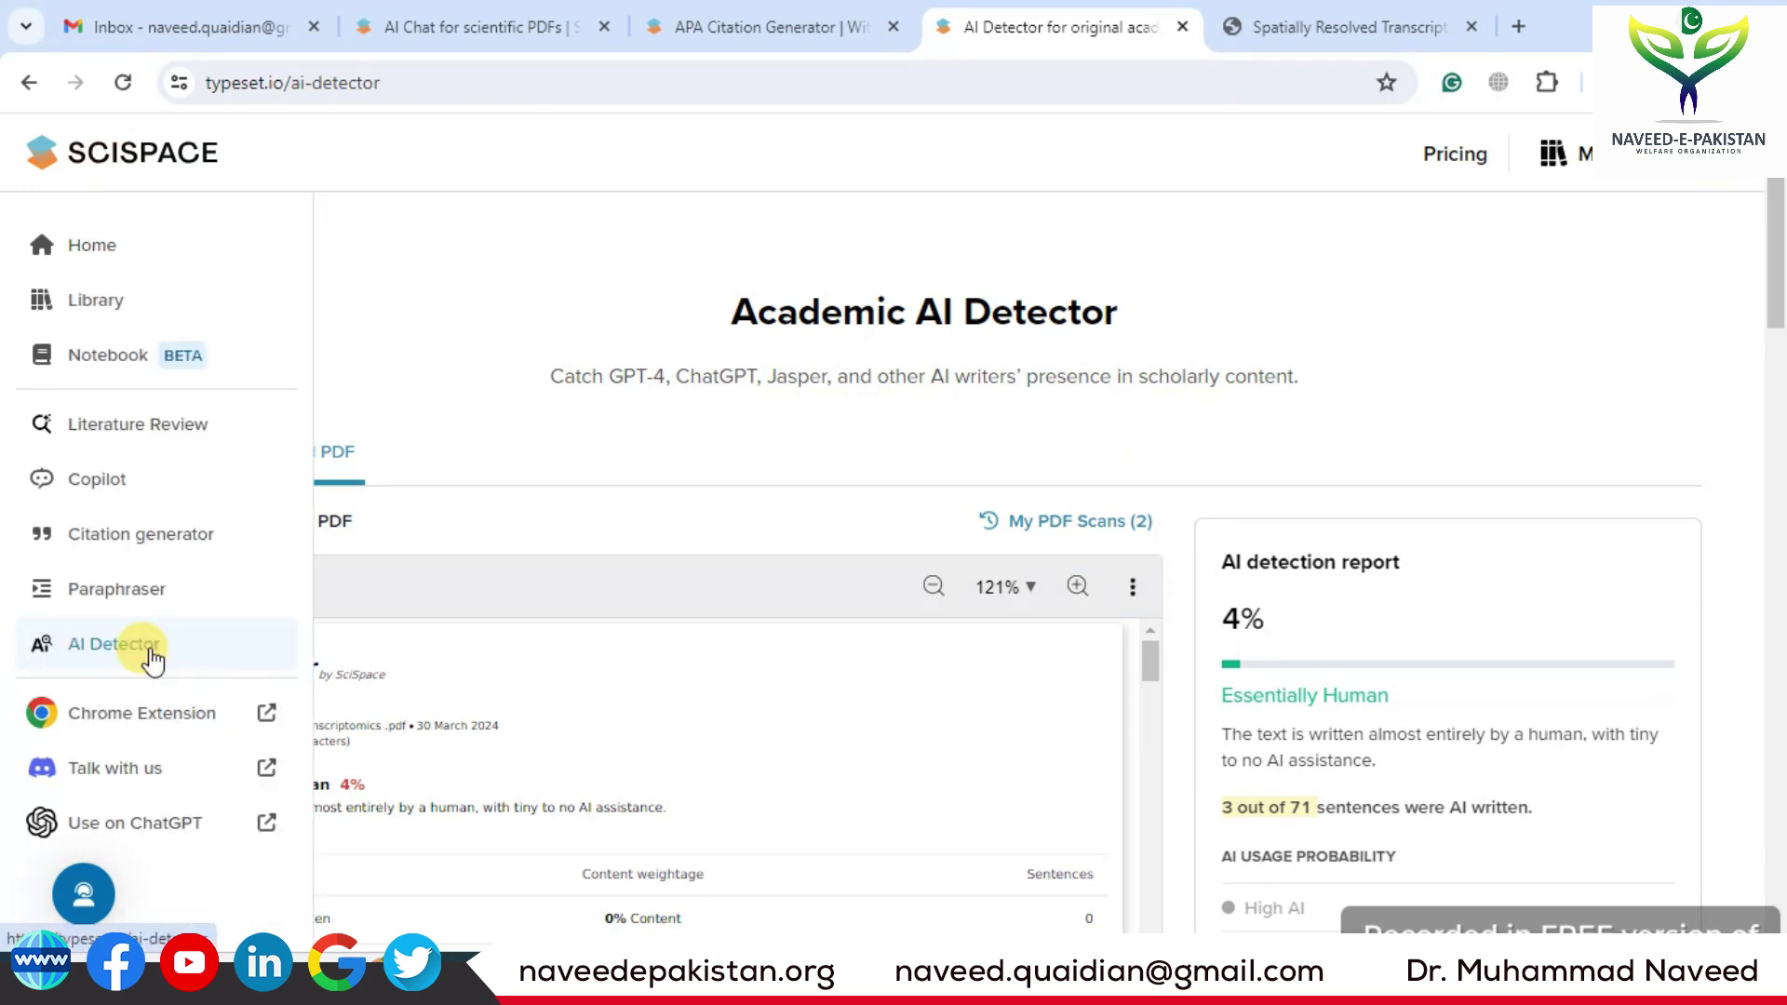